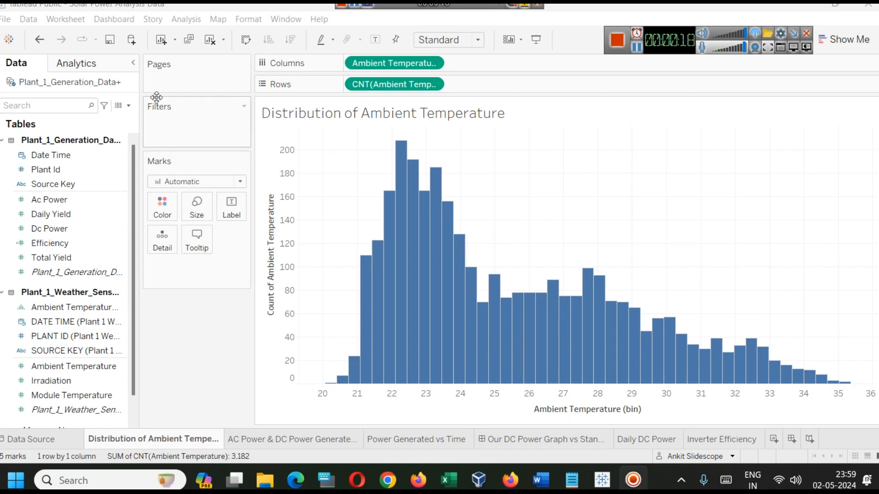
Widen the Data pane to read the full table and field names, and narrow it again
{"action": "left_click_drag", "start_coordinate": [140, 105], "coordinate": [215, 108]}
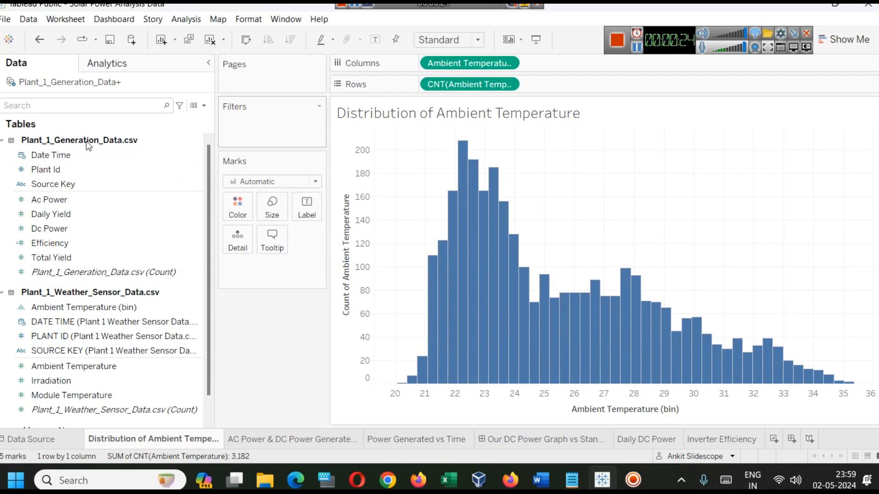
{"action": "left_click", "coordinate": [108, 306]}
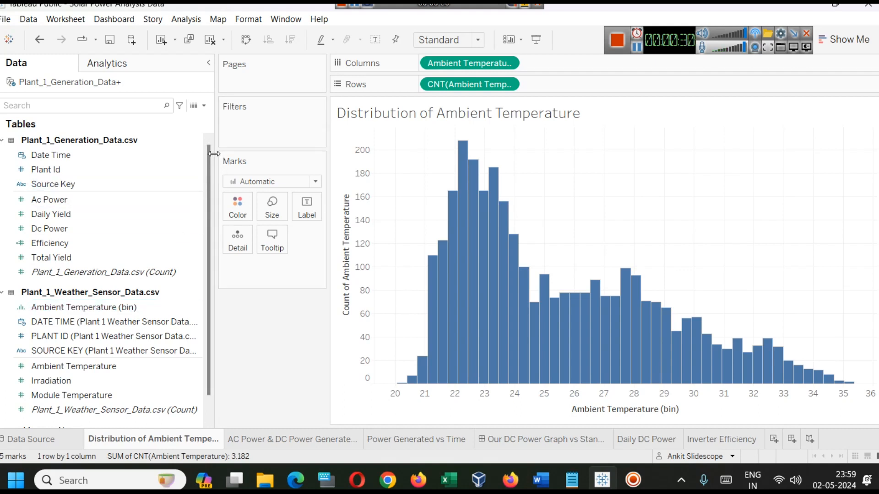
{"action": "left_click_drag", "start_coordinate": [213, 154], "coordinate": [165, 158]}
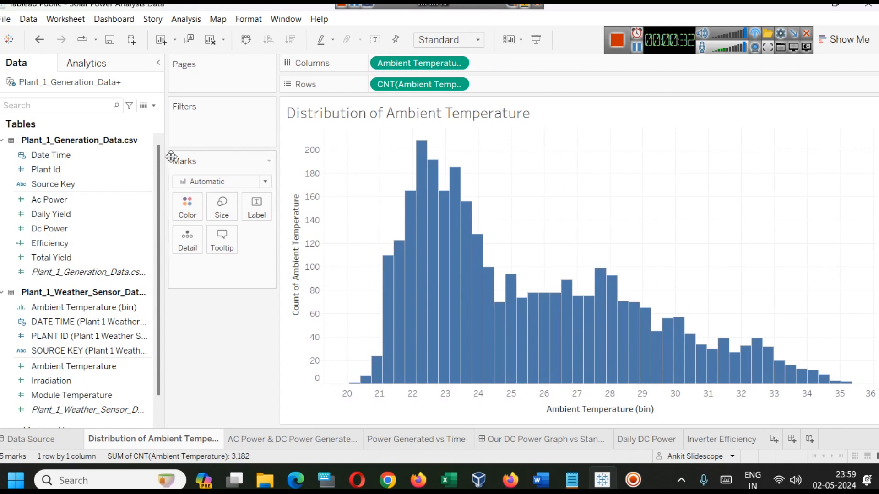
{"action": "left_click_drag", "start_coordinate": [167, 157], "coordinate": [144, 183]}
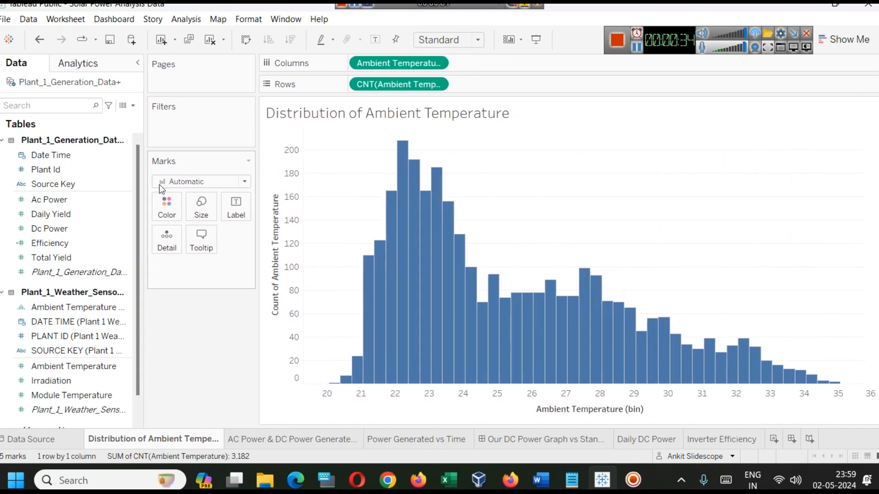
Review the AC & DC power per day, Power Generated vs Time, DC power graph comparison, Daily DC Power and Inverter Efficiency sheets in turn
{"action": "left_click", "coordinate": [254, 439]}
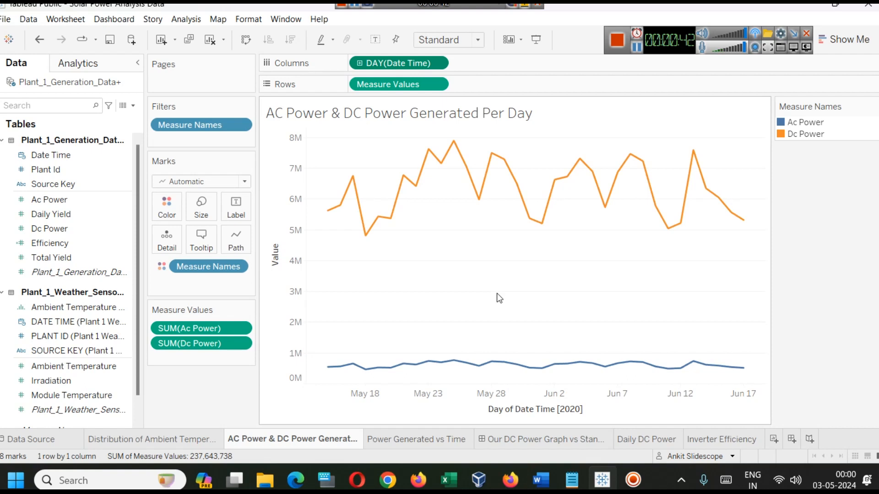
{"action": "left_click", "coordinate": [402, 438]}
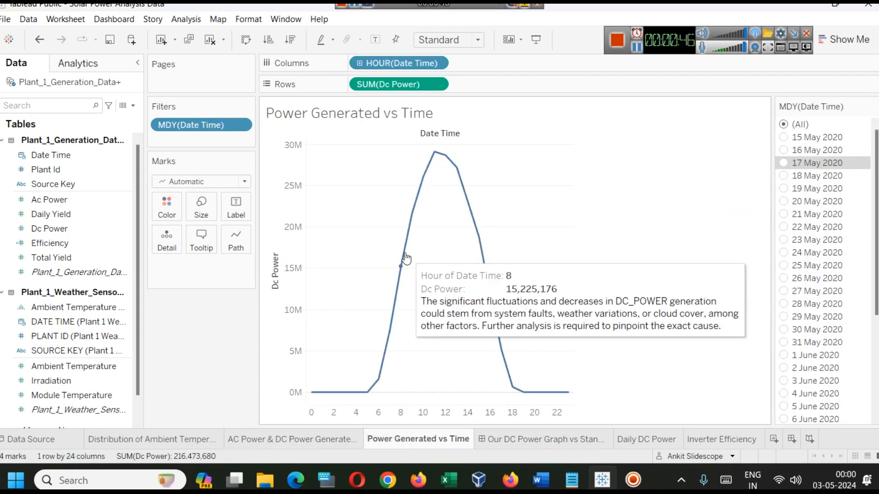
{"action": "mouse_move", "coordinate": [402, 269]}
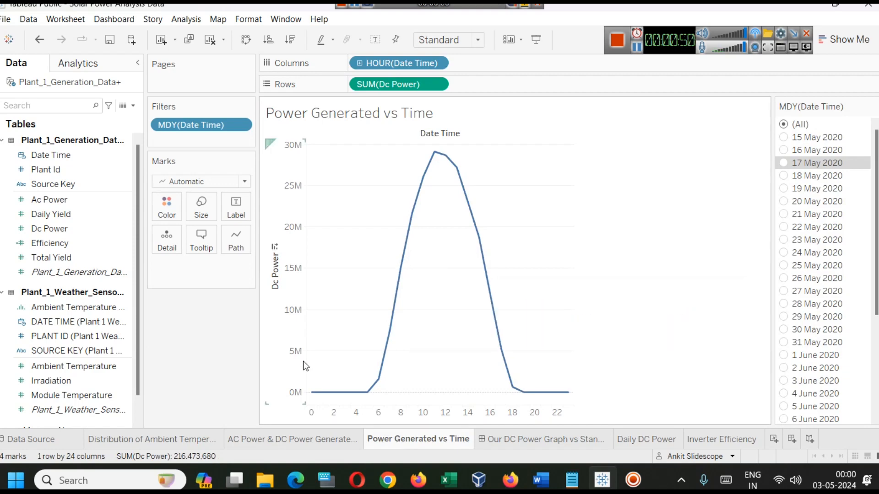
{"action": "left_click", "coordinate": [513, 441]}
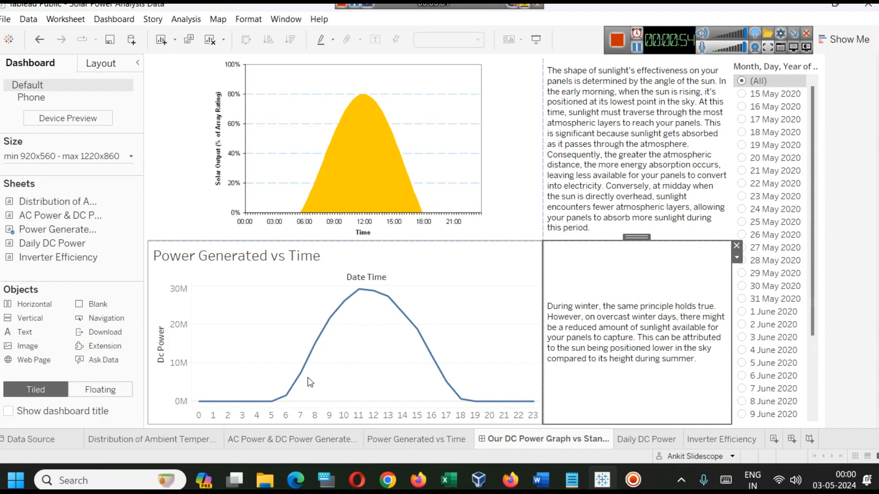
{"action": "left_click", "coordinate": [359, 141]}
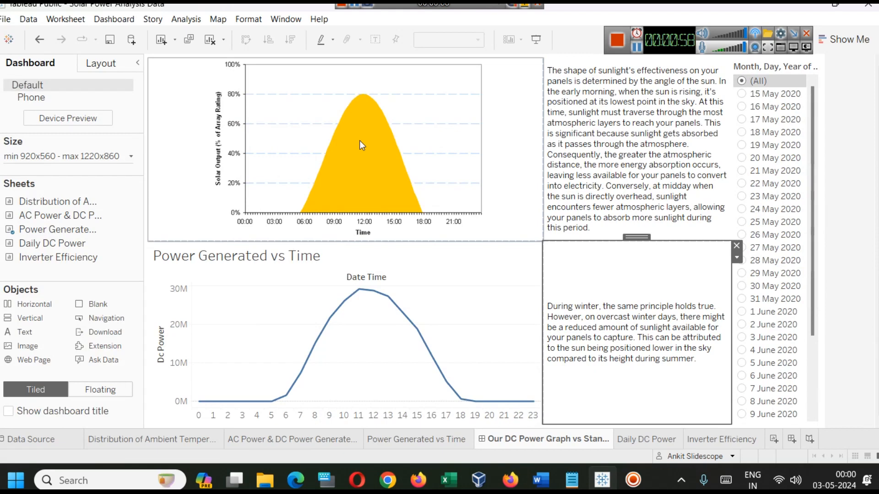
{"action": "left_click", "coordinate": [647, 439]}
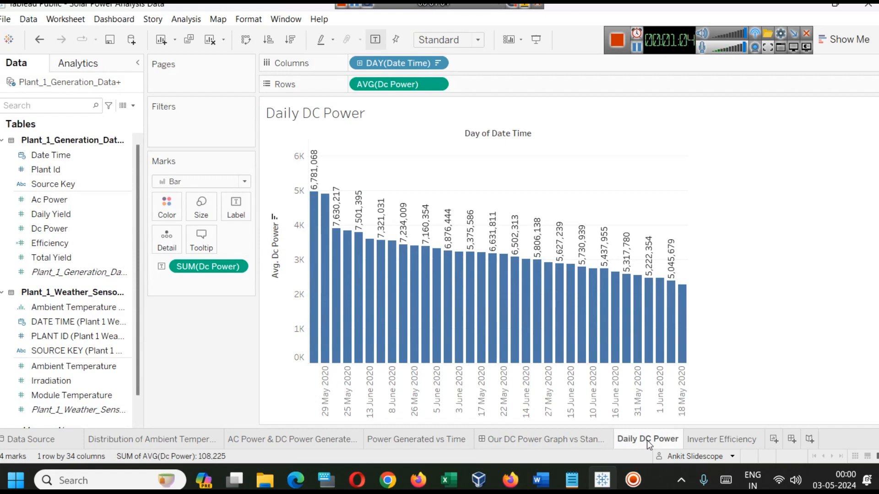
{"action": "left_click", "coordinate": [702, 439]}
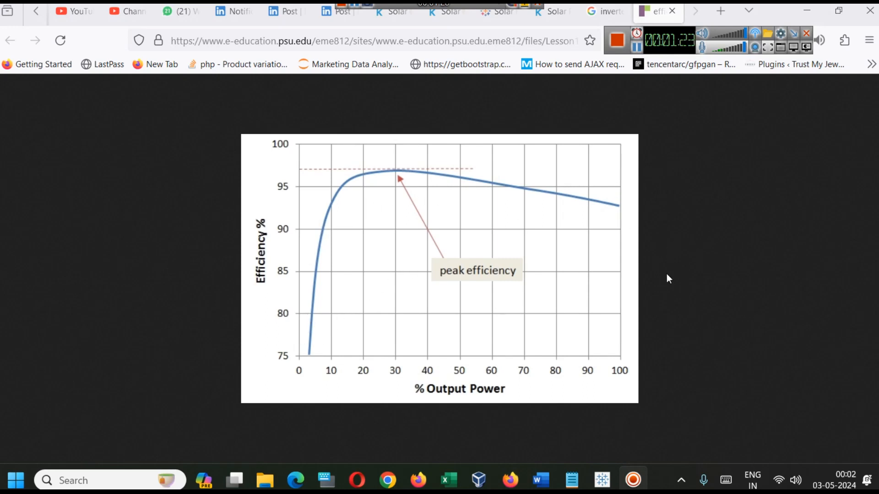
Compare the Inverter Efficiency chart in Tableau Public with the reference efficiency curve open in Firefox
{"action": "left_click", "coordinate": [613, 474]}
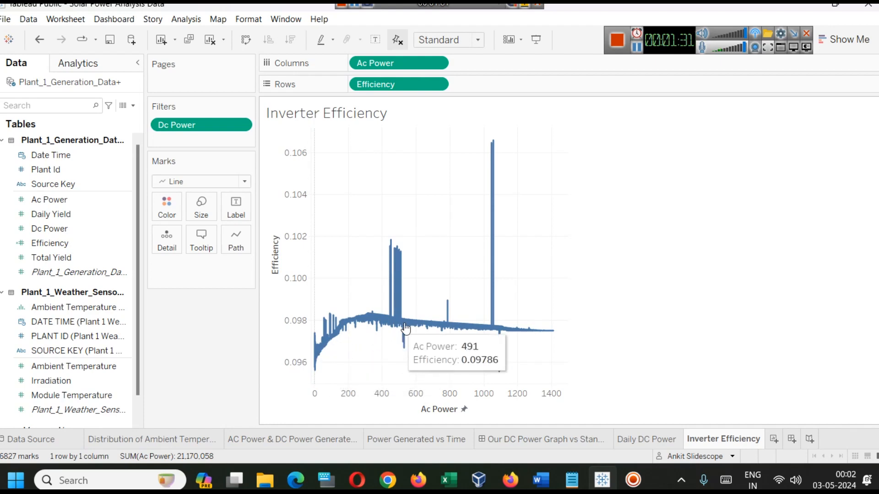
{"action": "left_click", "coordinate": [602, 482]}
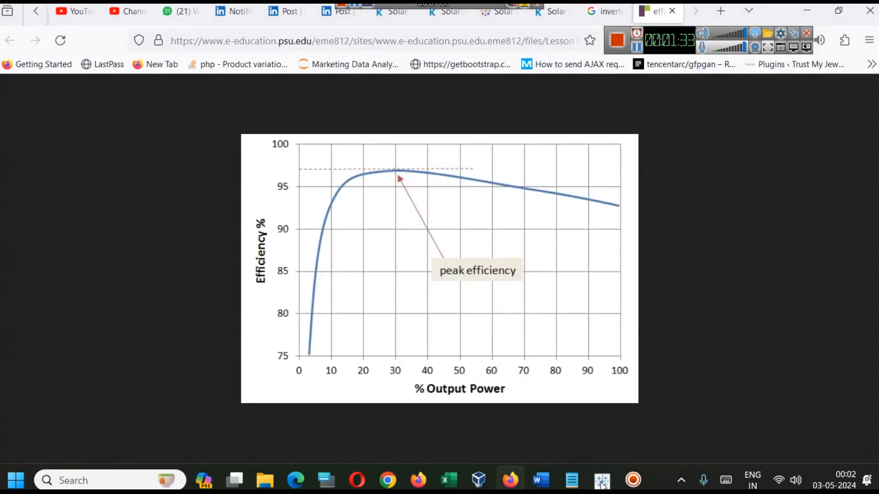
{"action": "left_click", "coordinate": [603, 482]}
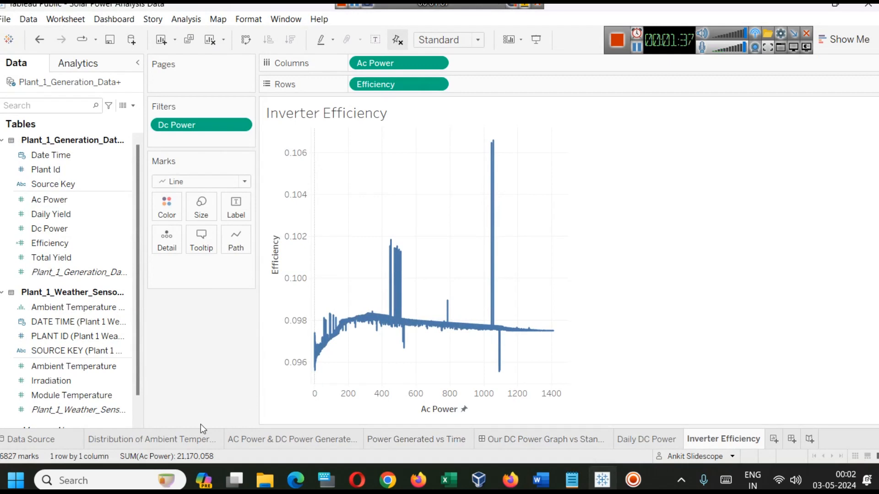
Switch to Firefox and look through the Plant 1 and Plant 2 CSV files on Kaggle's Solar Power plant Dataset page
{"action": "left_click", "coordinate": [511, 478]}
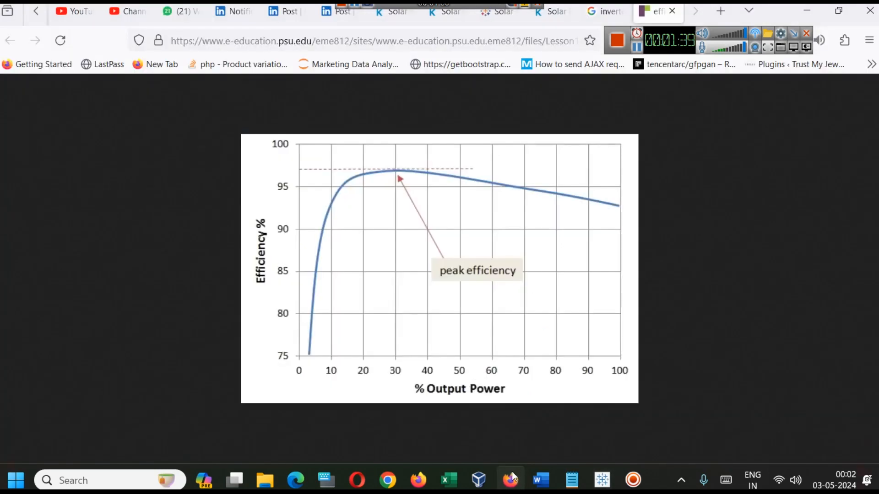
{"action": "left_click", "coordinate": [547, 14]}
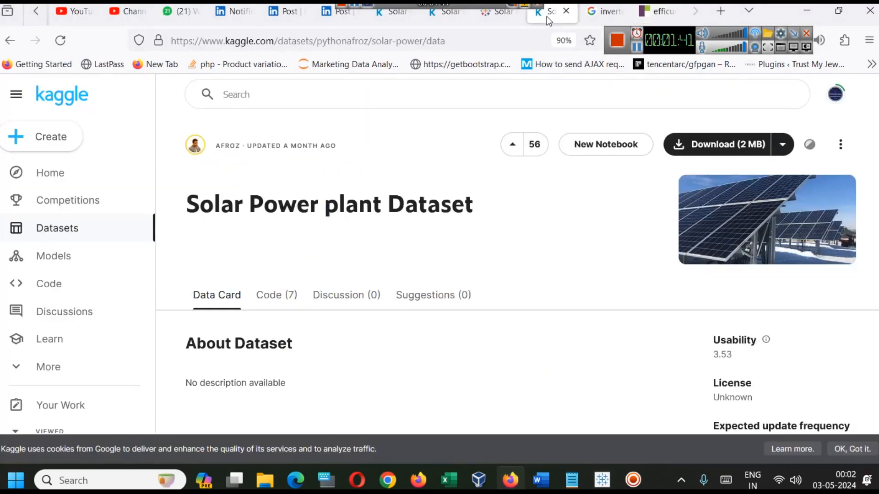
{"action": "scroll", "coordinate": [550, 180], "scroll_direction": "down", "scroll_amount": 3}
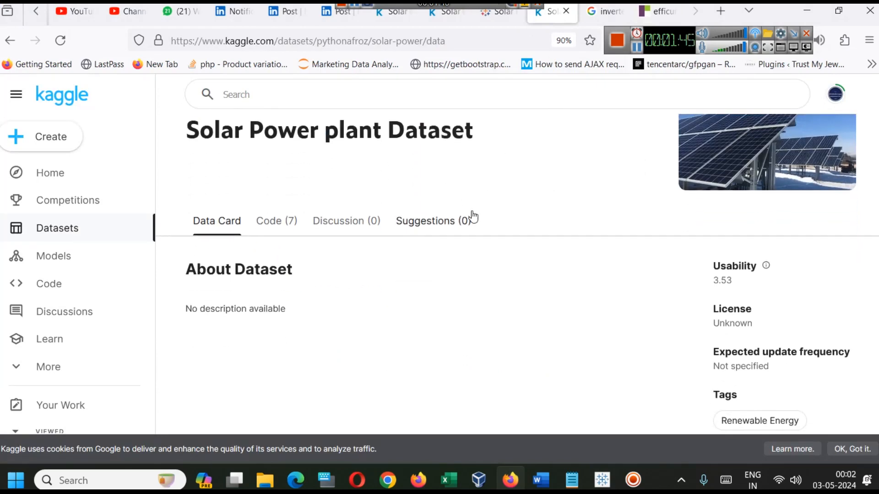
{"action": "scroll", "coordinate": [491, 267], "scroll_direction": "down", "scroll_amount": 5}
{"action": "scroll", "coordinate": [462, 327], "scroll_direction": "down", "scroll_amount": 4}
{"action": "scroll", "coordinate": [463, 327], "scroll_direction": "down", "scroll_amount": 6}
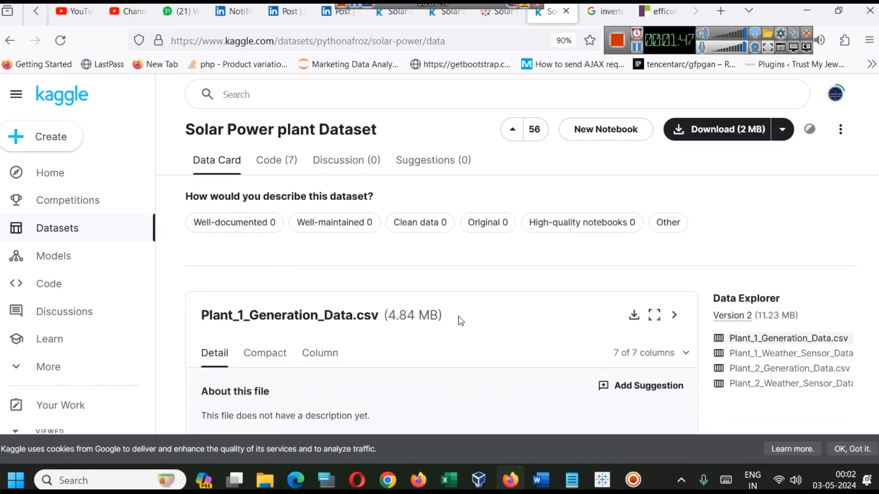
{"action": "scroll", "coordinate": [443, 317], "scroll_direction": "up", "scroll_amount": 1}
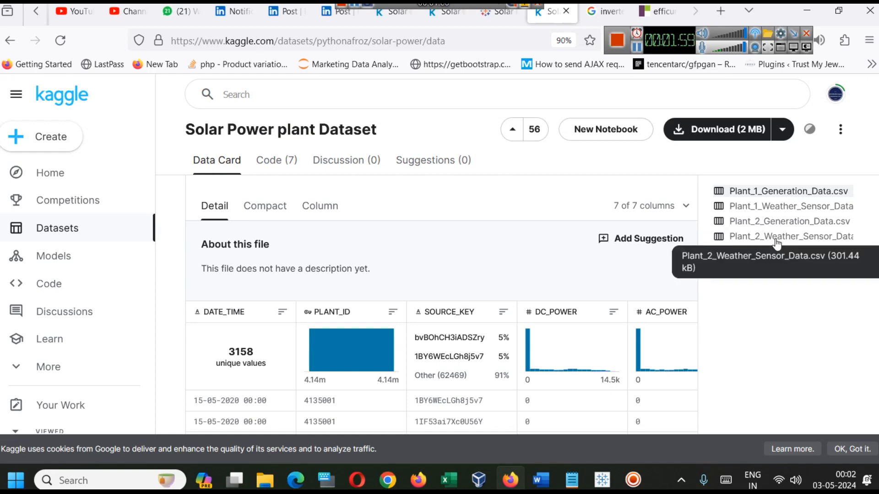
Return to Tableau Public and examine the dashboard comparing the standard solar output curve with the hourly DC power curve
{"action": "left_click", "coordinate": [602, 480]}
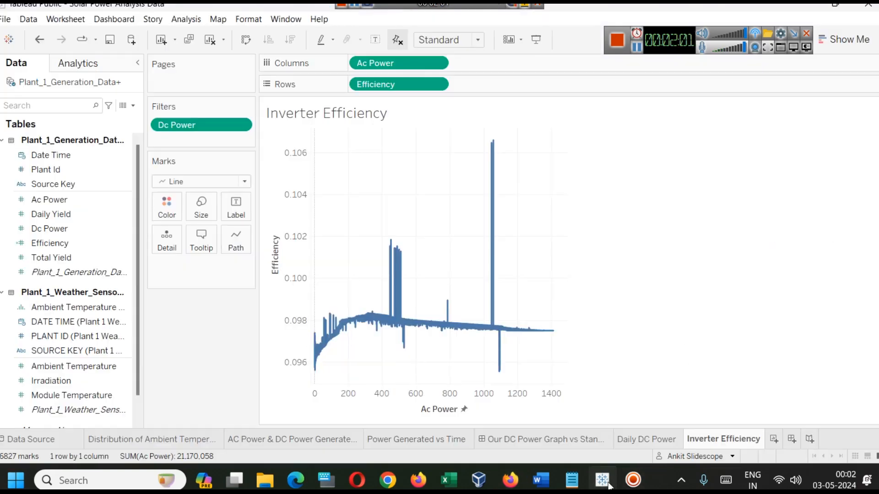
{"action": "left_click", "coordinate": [513, 440]}
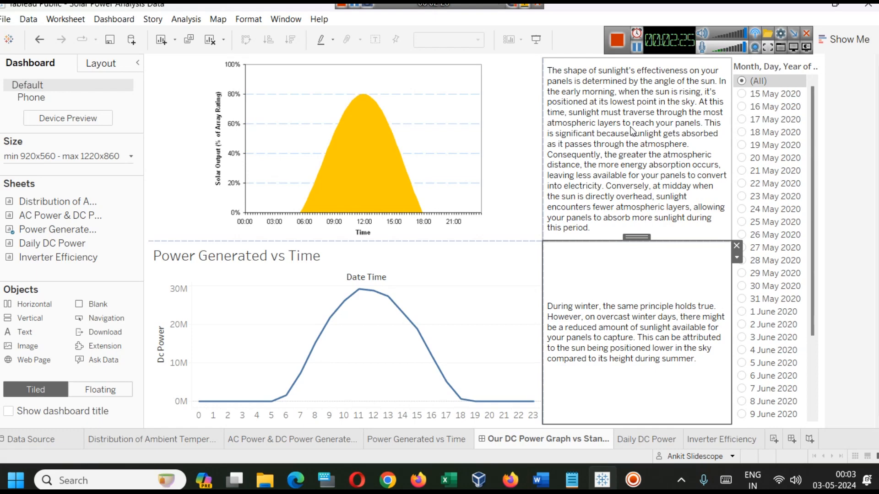
{"action": "left_click", "coordinate": [328, 161]}
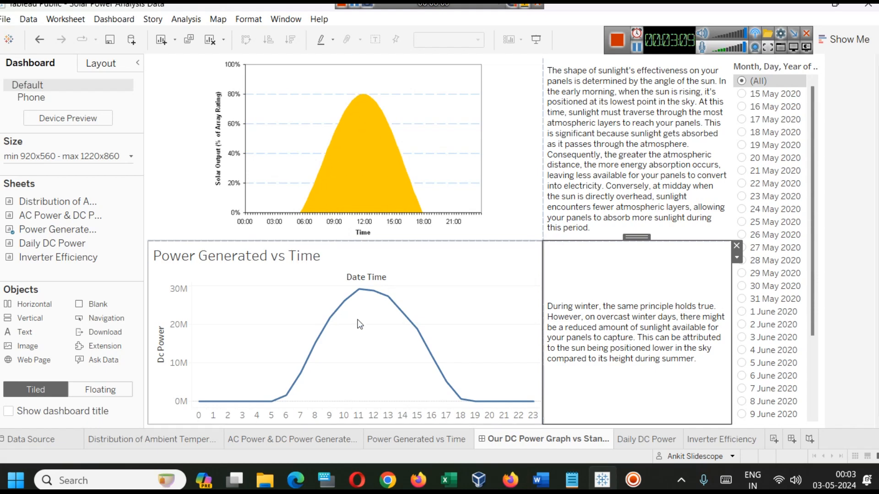
{"action": "mouse_move", "coordinate": [288, 401]}
{"action": "mouse_move", "coordinate": [457, 400]}
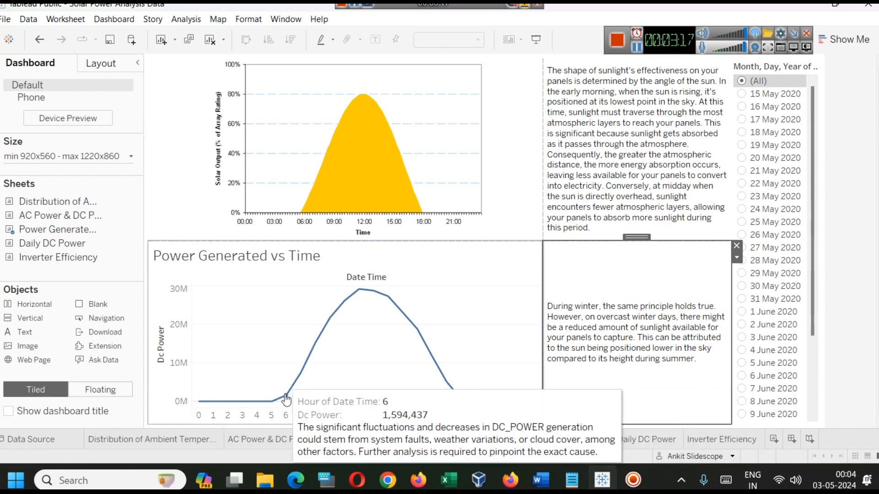
{"action": "mouse_move", "coordinate": [380, 298]}
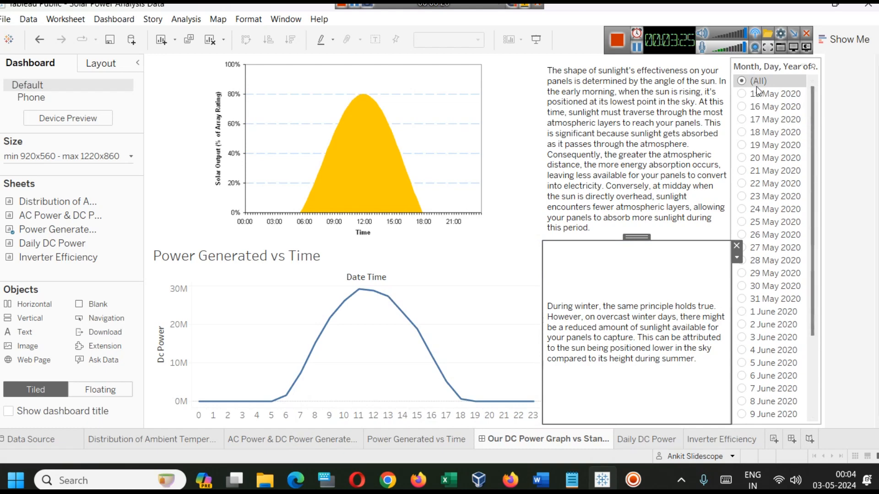
Filter the dashboard's power curve by 16, 18, 19, 20 and 29 May 2020 in turn, and return to the ambient temperature distribution sheet
{"action": "left_click", "coordinate": [742, 107]}
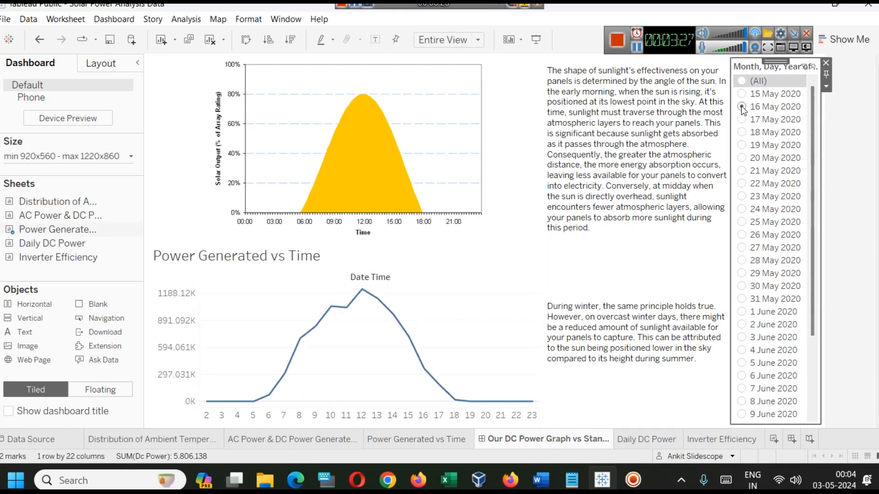
{"action": "left_click", "coordinate": [742, 132]}
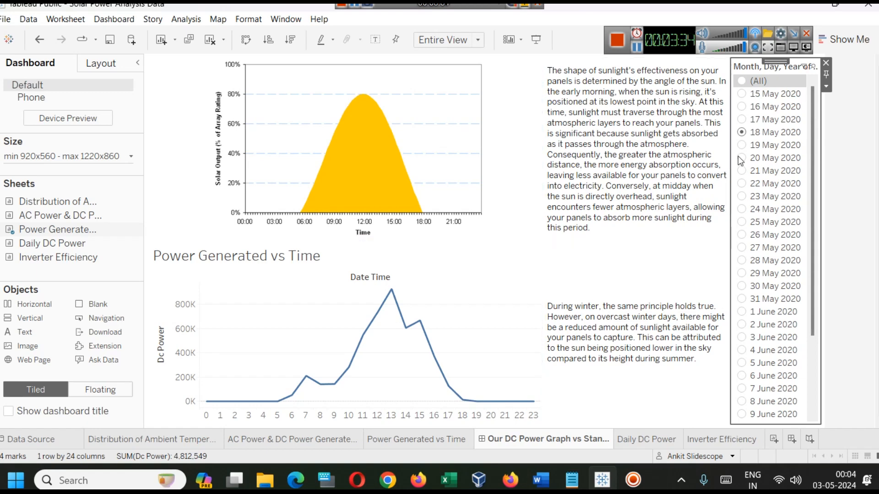
{"action": "left_click", "coordinate": [742, 145]}
{"action": "left_click", "coordinate": [743, 159]}
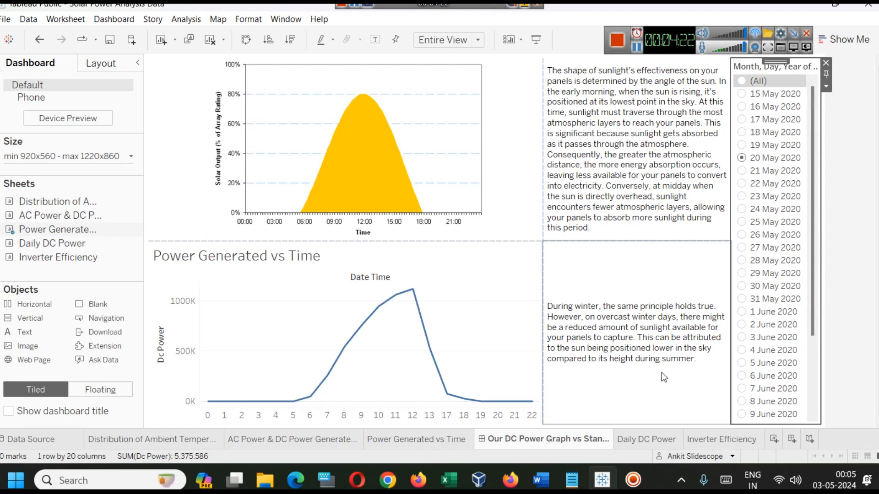
{"action": "left_click", "coordinate": [741, 274]}
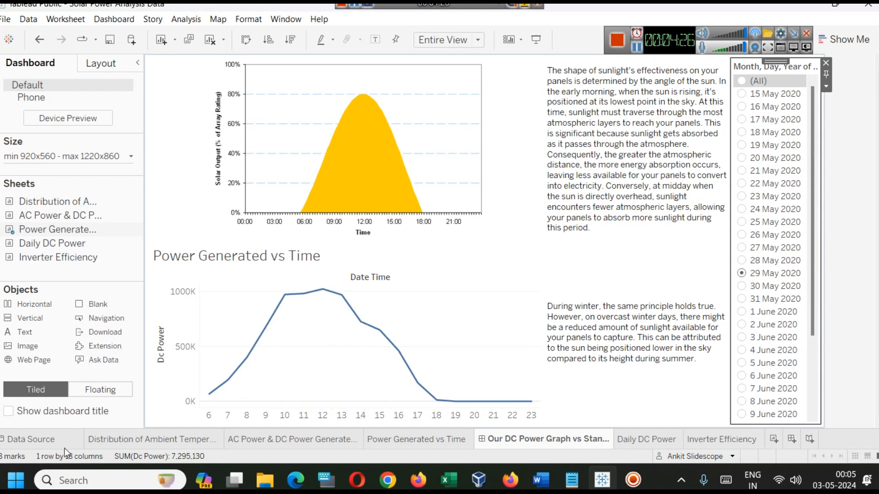
{"action": "left_click", "coordinate": [109, 438]}
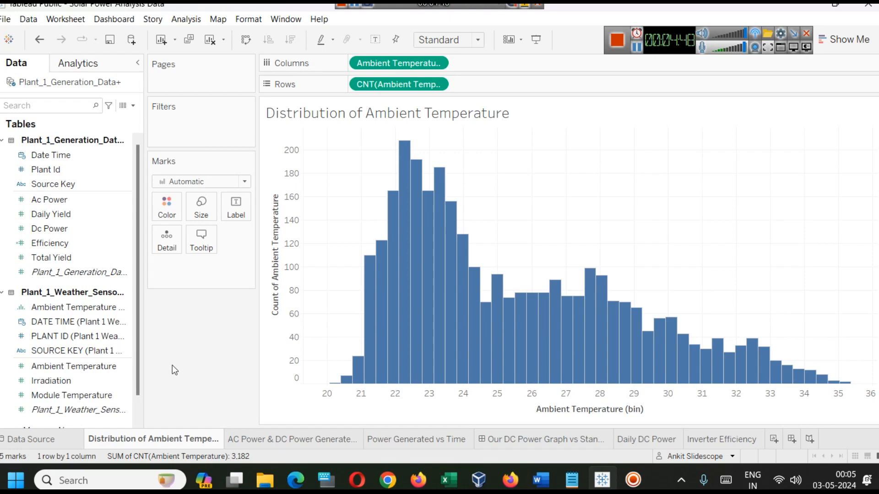
Find Tableau Public 2021.4 on the computer and launch a new instance of it
{"action": "left_click", "coordinate": [98, 484]}
{"action": "type", "text": "tabl"}
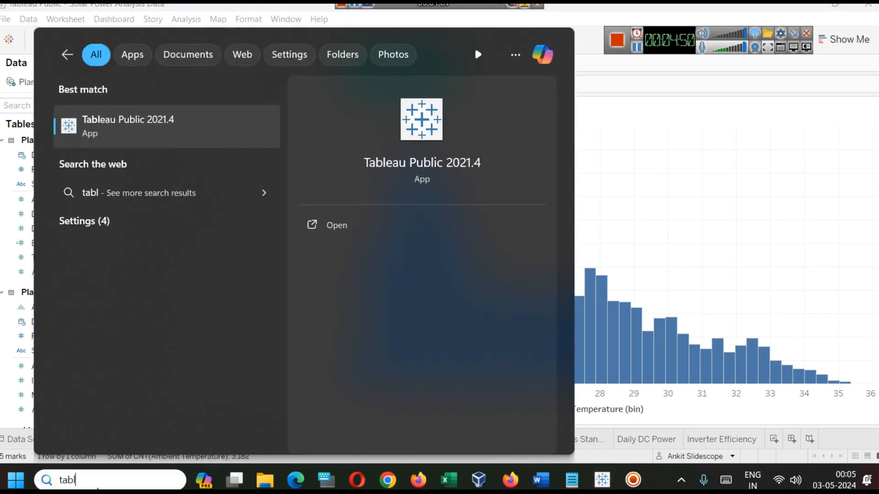
{"action": "left_click", "coordinate": [337, 224]}
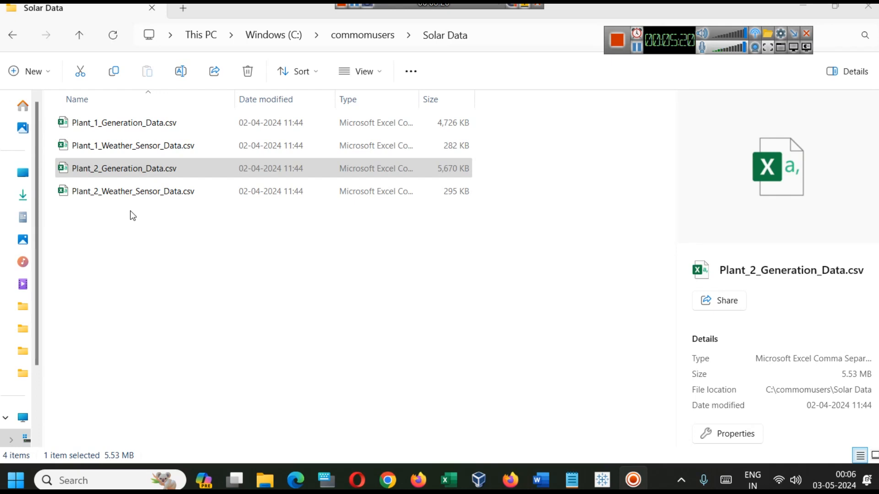
Switch to the new Book2 workbook in Tableau Public and connect it to the text file Plant_2_Generation_Data.csv from the Solar Data folder
{"action": "mouse_move", "coordinate": [590, 483]}
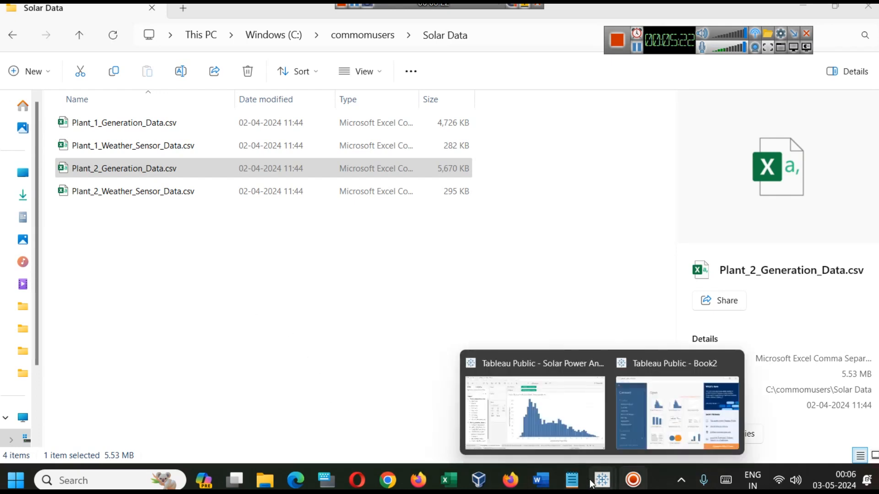
{"action": "left_click", "coordinate": [677, 403]}
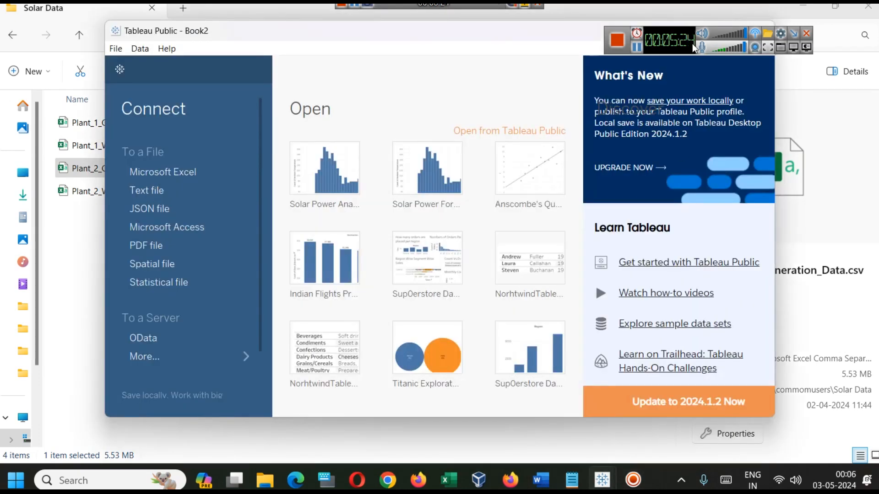
{"action": "left_click", "coordinate": [730, 29]}
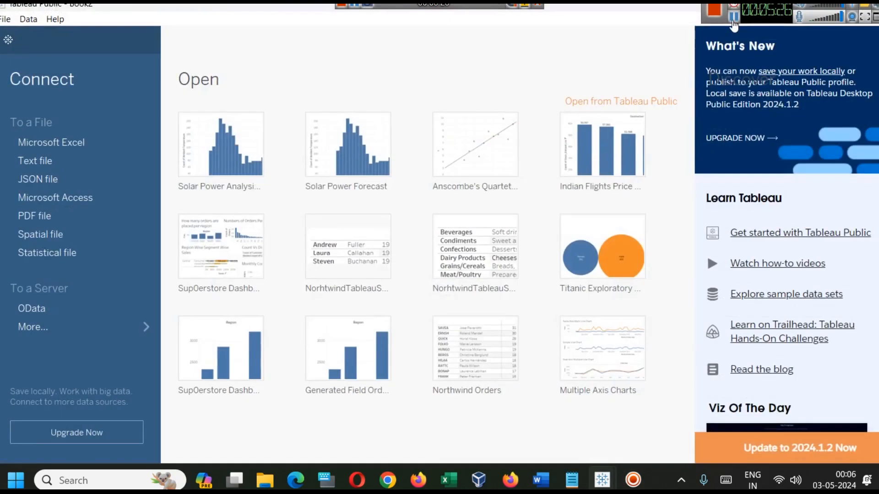
{"action": "left_click_drag", "start_coordinate": [540, 21], "coordinate": [621, 204]}
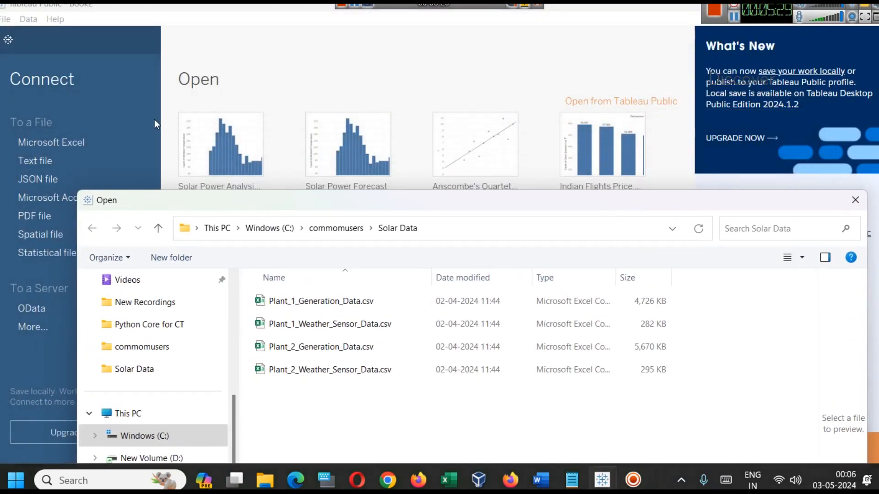
{"action": "left_click", "coordinate": [348, 353]}
{"action": "left_click_drag", "start_coordinate": [549, 196], "coordinate": [441, 100]}
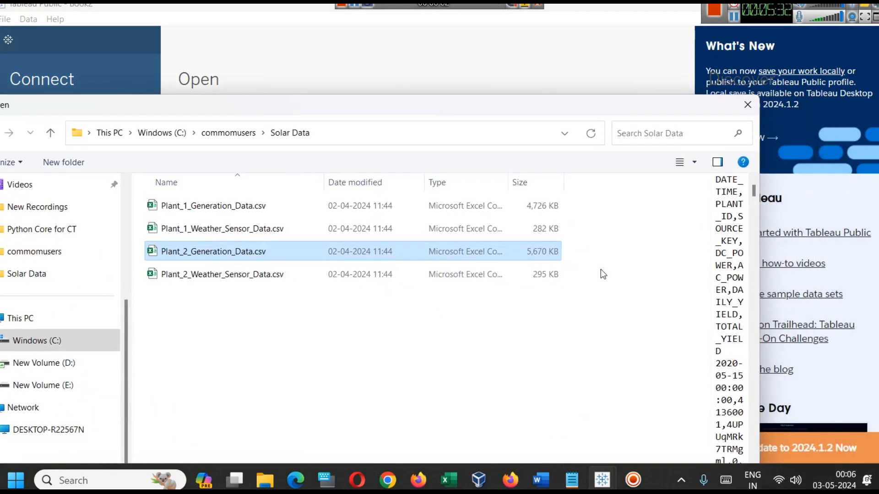
{"action": "left_click_drag", "start_coordinate": [551, 97], "coordinate": [593, 6]}
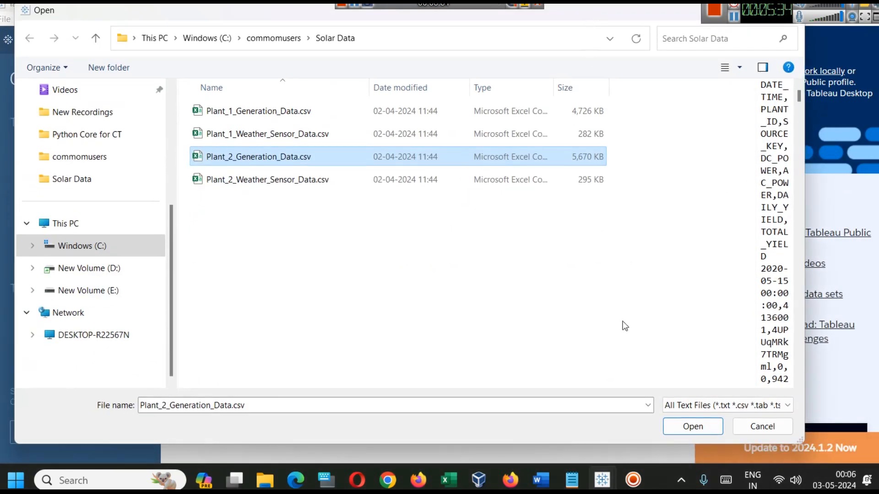
{"action": "left_click", "coordinate": [681, 428]}
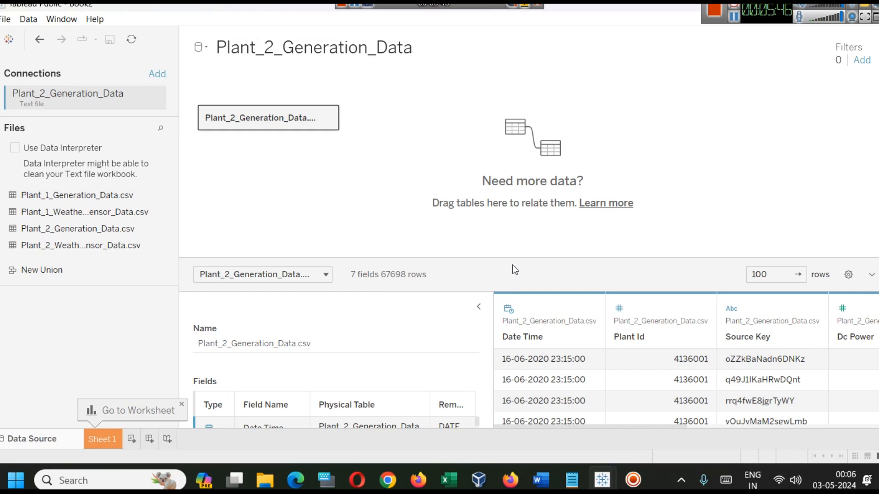
Add the Plant_2_Weather_Sensor_Data.csv table to the data model beside the Plant 2 generation table
{"action": "left_click_drag", "start_coordinate": [514, 259], "coordinate": [505, 185]}
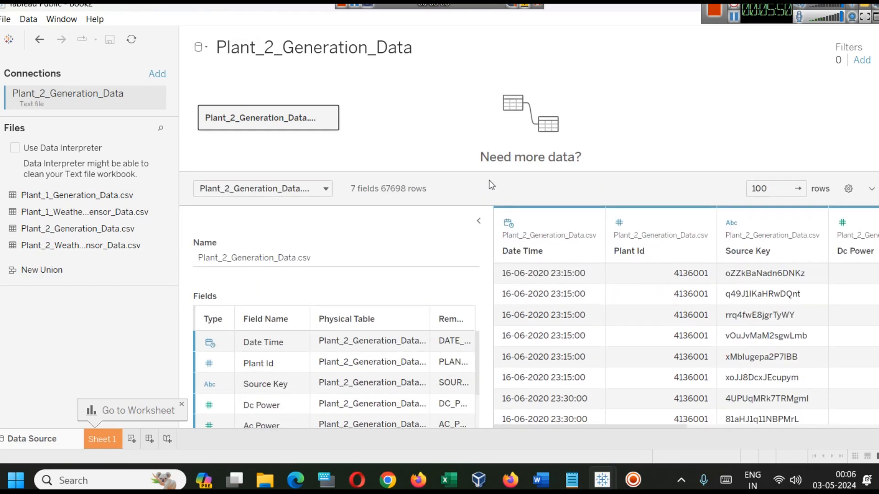
{"action": "left_click_drag", "start_coordinate": [489, 173], "coordinate": [487, 245]}
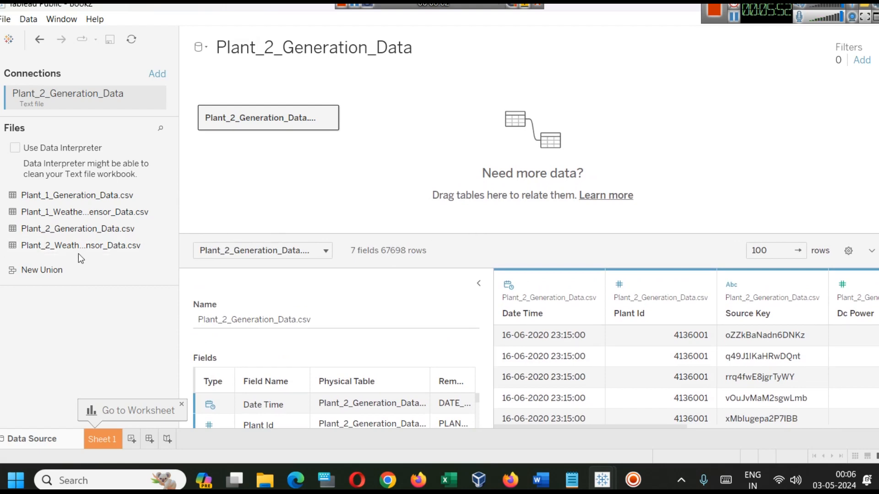
{"action": "left_click_drag", "start_coordinate": [83, 245], "coordinate": [405, 120]}
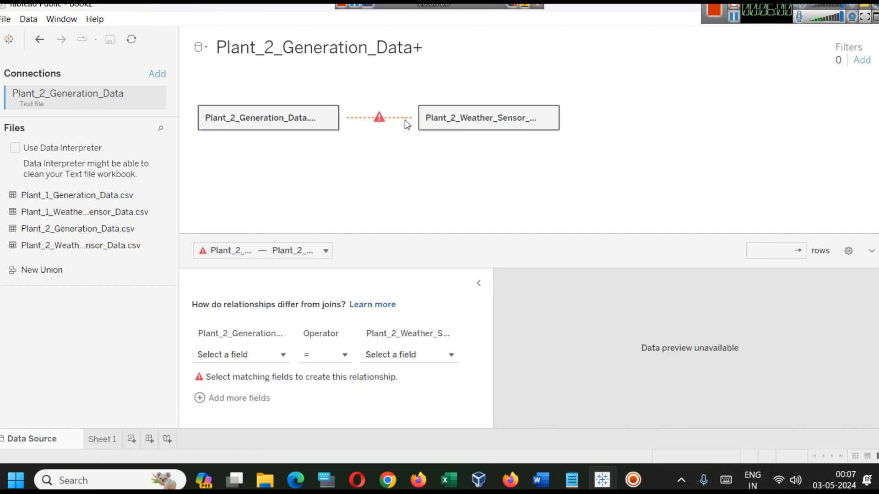
Relate the two tables where Plant Id equals PLANT ID (Plant 2 Weather Sensor Data.csv), and display the weather table's data
{"action": "left_click", "coordinate": [258, 356]}
{"action": "scroll", "coordinate": [270, 293], "scroll_direction": "down", "scroll_amount": 1}
{"action": "left_click", "coordinate": [274, 312]}
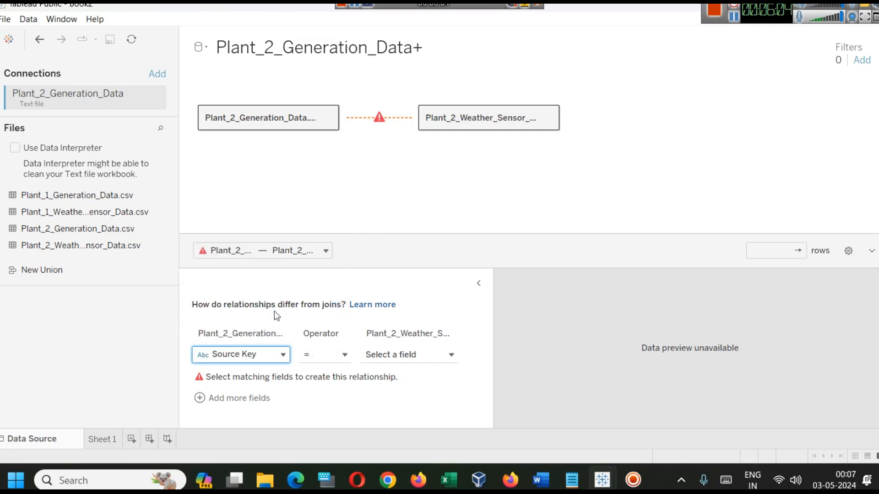
{"action": "left_click", "coordinate": [274, 354]}
{"action": "left_click", "coordinate": [263, 287]}
{"action": "left_click", "coordinate": [392, 355]}
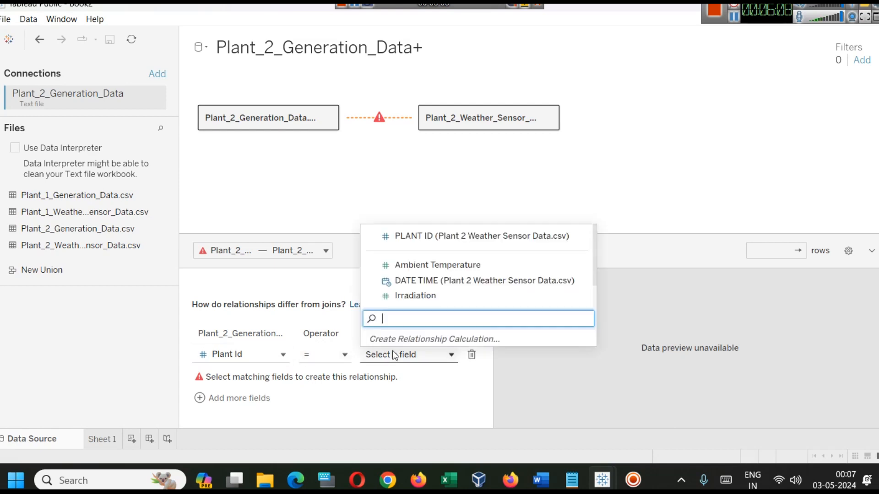
{"action": "left_click", "coordinate": [415, 237]}
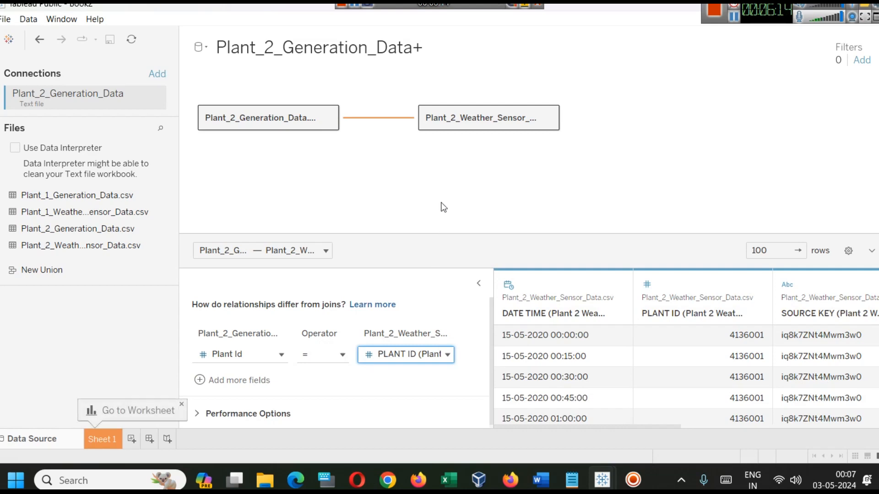
{"action": "left_click_drag", "start_coordinate": [598, 237], "coordinate": [595, 190]}
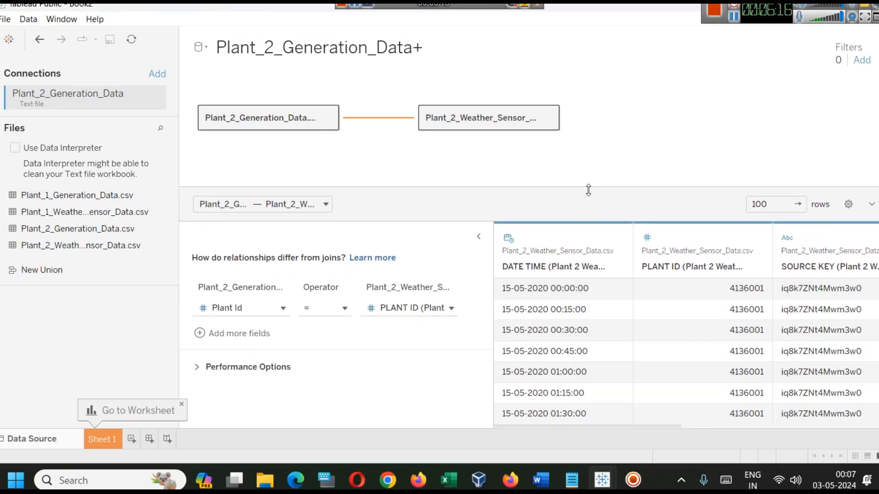
{"action": "left_click", "coordinate": [479, 122]}
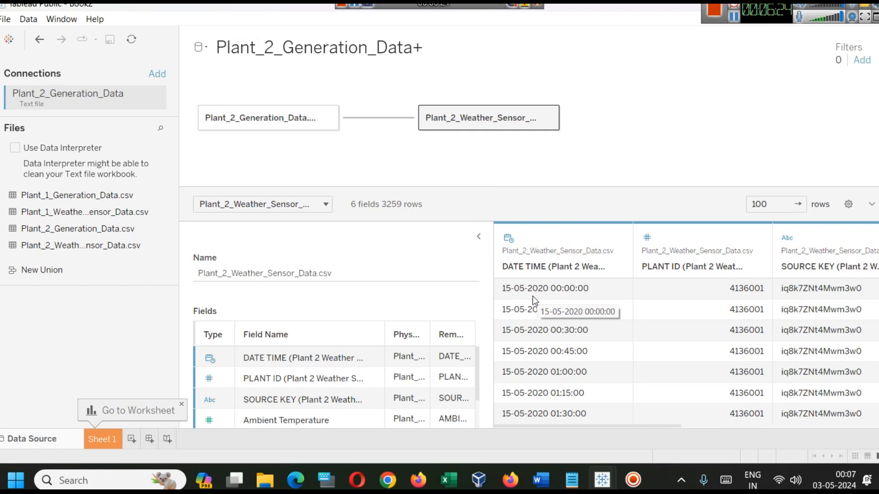
Switch to the finished Solar Power Analysis workbook and view its Power Generated vs Time sheet filtered by 17 May 2020
{"action": "mouse_move", "coordinate": [594, 474]}
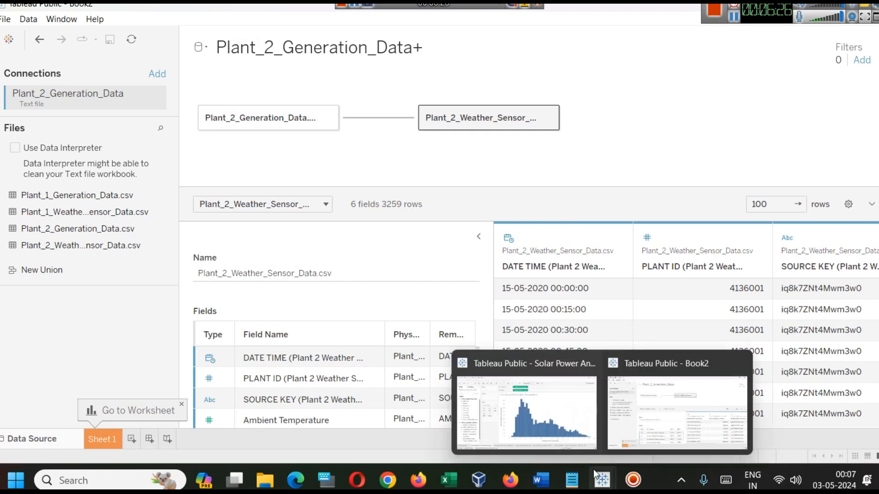
{"action": "left_click", "coordinate": [543, 408]}
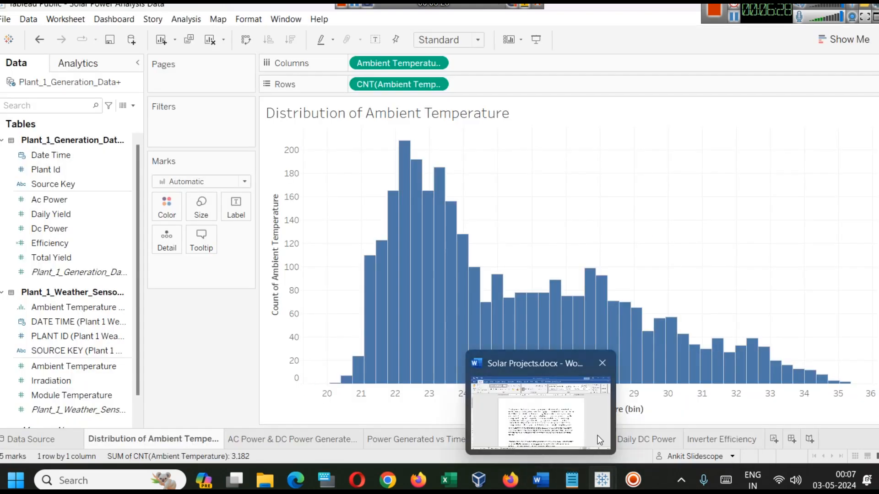
{"action": "left_click", "coordinate": [634, 440]}
{"action": "left_click", "coordinate": [451, 440]}
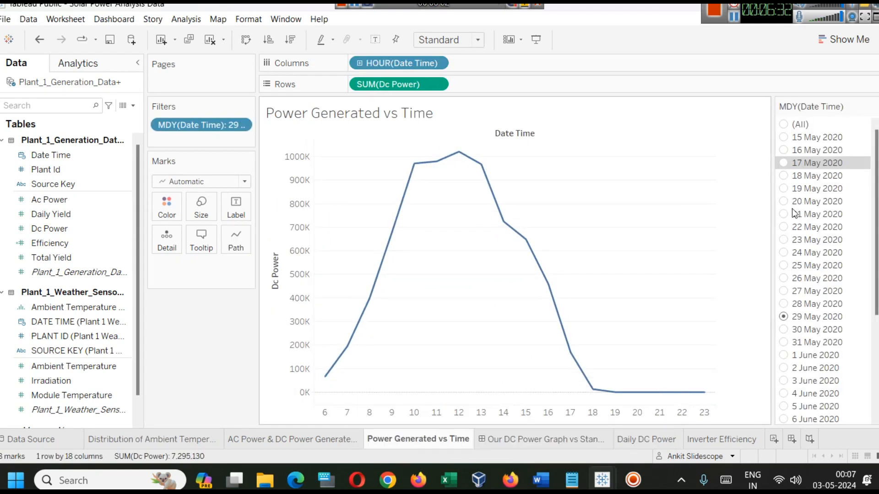
{"action": "left_click", "coordinate": [787, 164]}
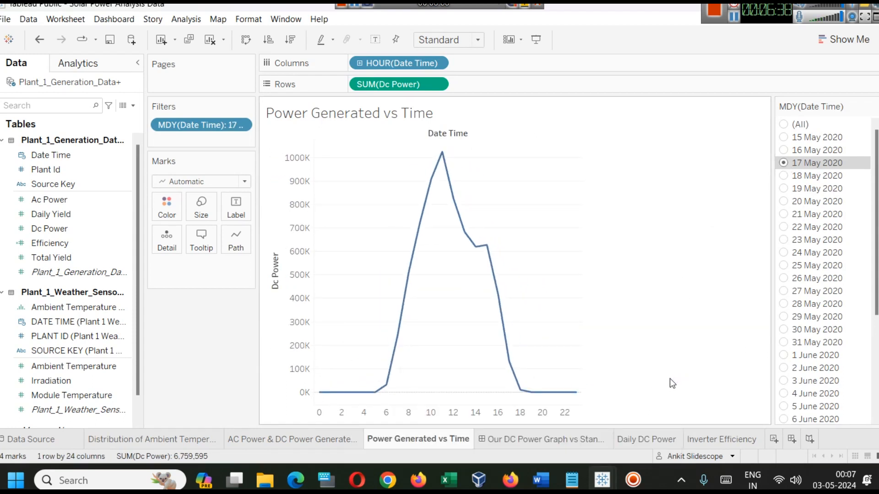
Return to the Book2 workbook and review the data of the Plant 2 generation and weather sensor tables in turn
{"action": "left_click", "coordinate": [756, 42]}
{"action": "left_click_drag", "start_coordinate": [757, 39], "coordinate": [758, 49]}
{"action": "left_click", "coordinate": [804, 9]}
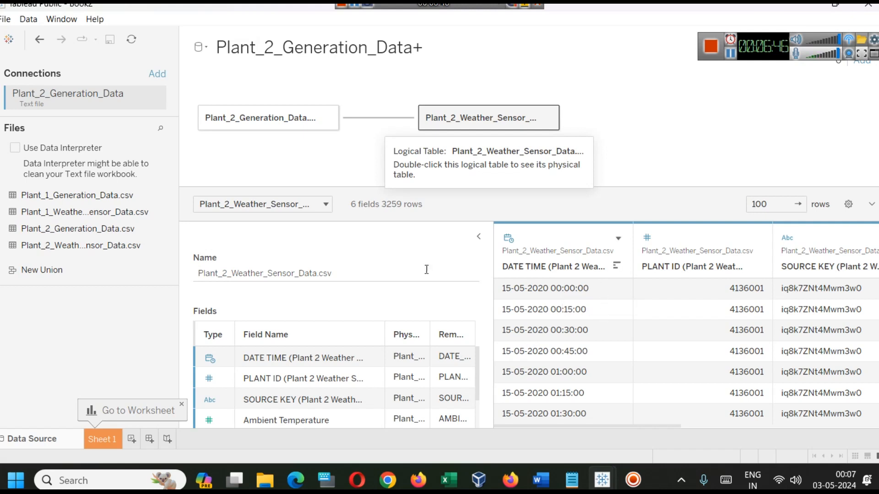
{"action": "left_click", "coordinate": [281, 118]}
{"action": "left_click", "coordinate": [463, 120]}
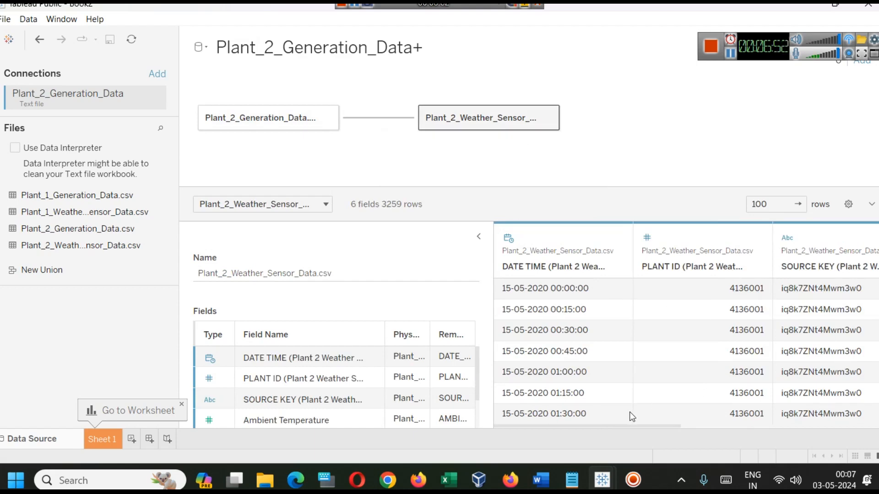
Open Sheet 1, look at the Ac Power and Dc Power fields, and place Date Time on Columns
{"action": "left_click", "coordinate": [114, 437]}
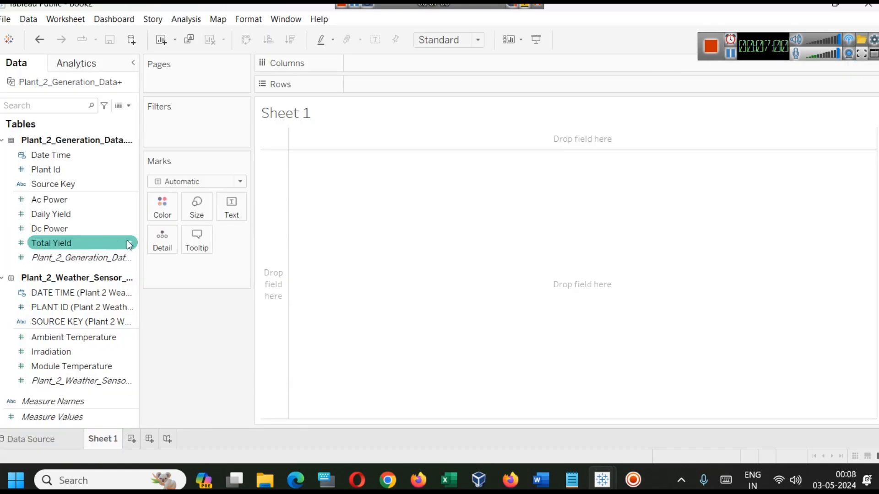
{"action": "left_click", "coordinate": [50, 200]}
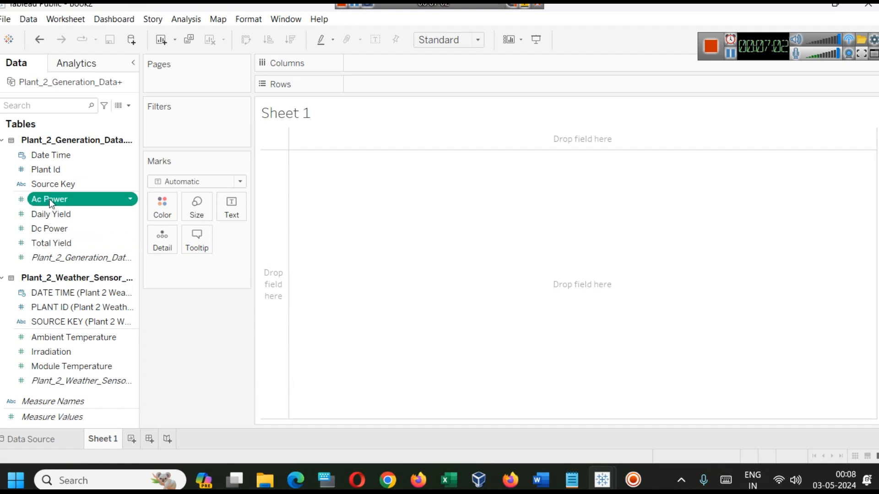
{"action": "left_click", "coordinate": [72, 228]}
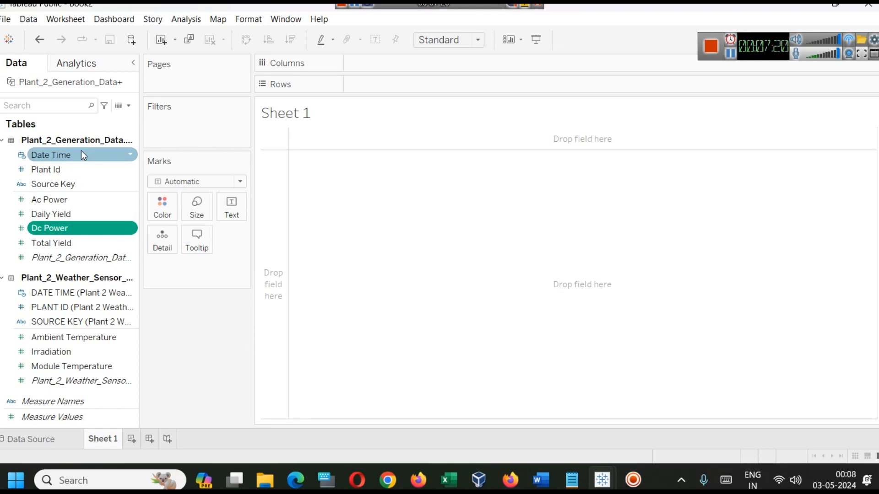
{"action": "left_click_drag", "start_coordinate": [81, 151], "coordinate": [403, 64]}
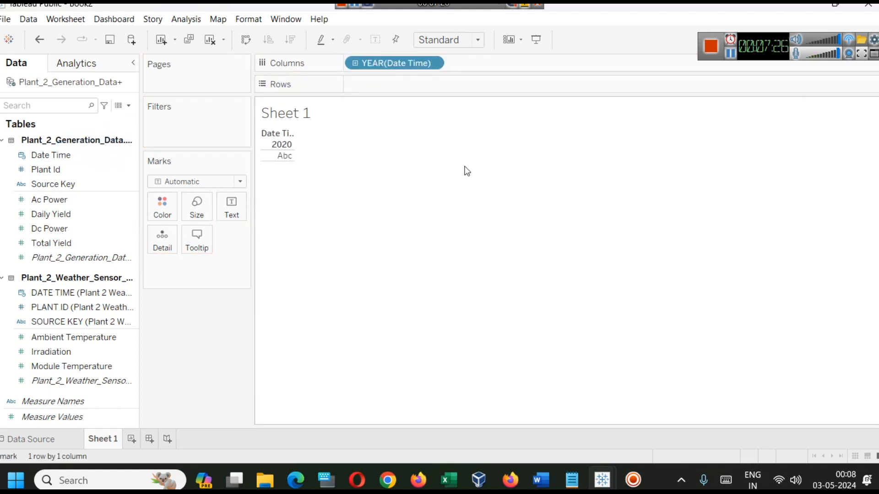
{"action": "left_click", "coordinate": [434, 66]}
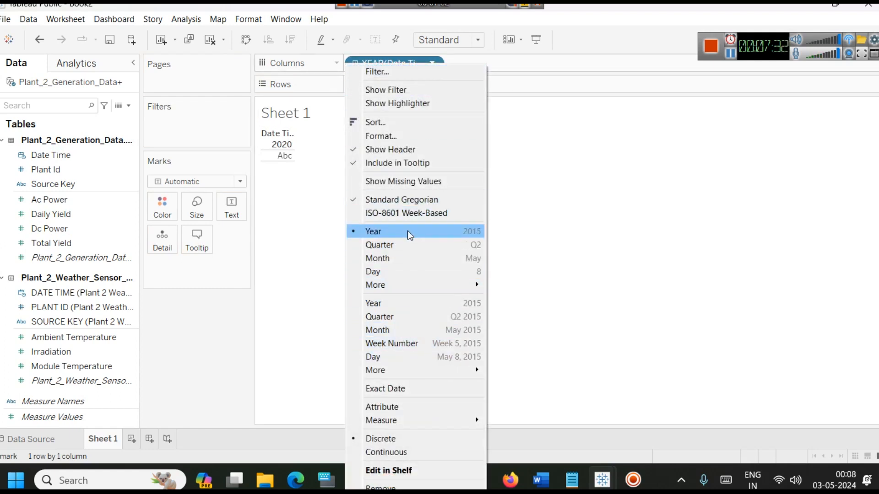
{"action": "left_click", "coordinate": [410, 56]}
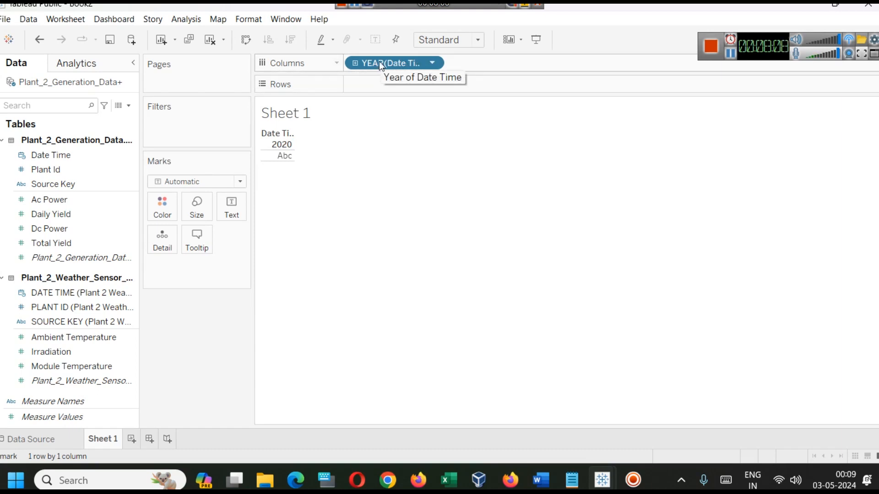
Set the Date Time column to the discrete Day level and look across all the day headers
{"action": "left_click", "coordinate": [432, 63]}
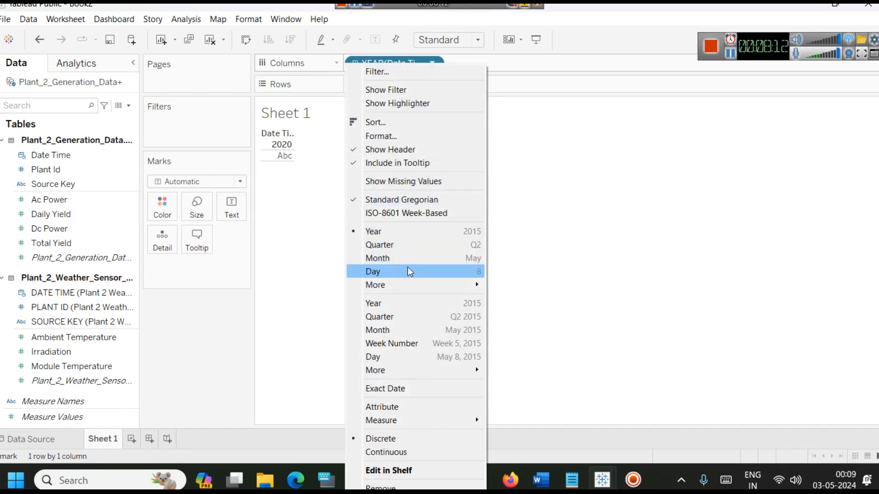
{"action": "mouse_move", "coordinate": [413, 287]}
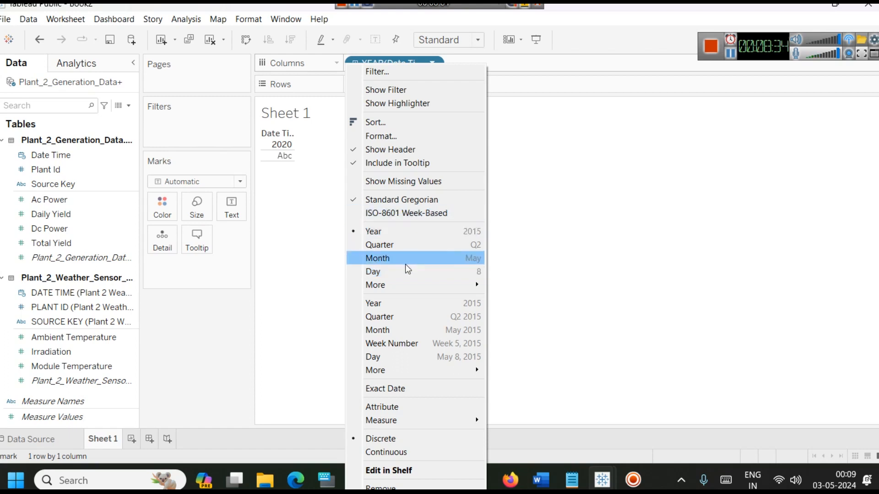
{"action": "left_click", "coordinate": [407, 271]}
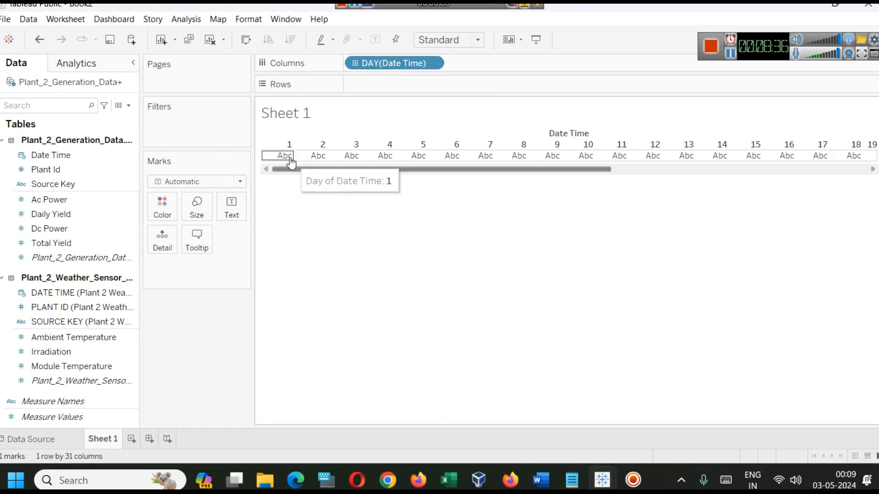
{"action": "left_click_drag", "start_coordinate": [302, 169], "coordinate": [641, 191]}
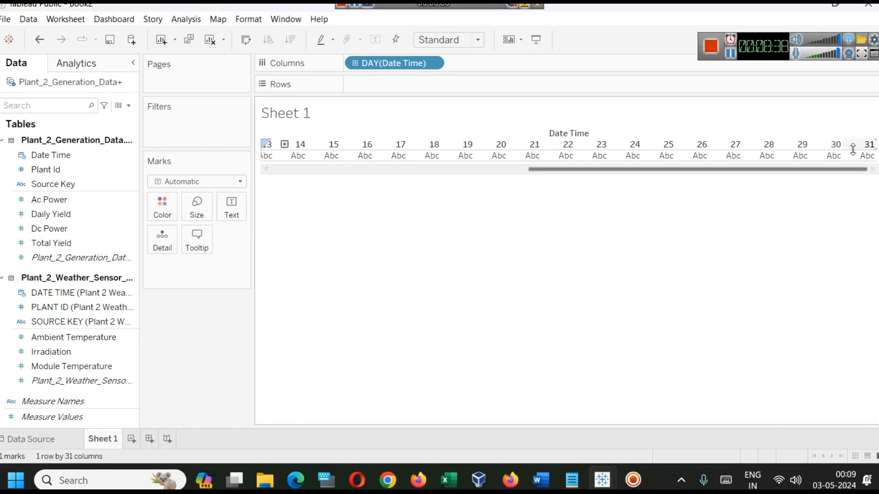
{"action": "left_click_drag", "start_coordinate": [797, 170], "coordinate": [489, 183]}
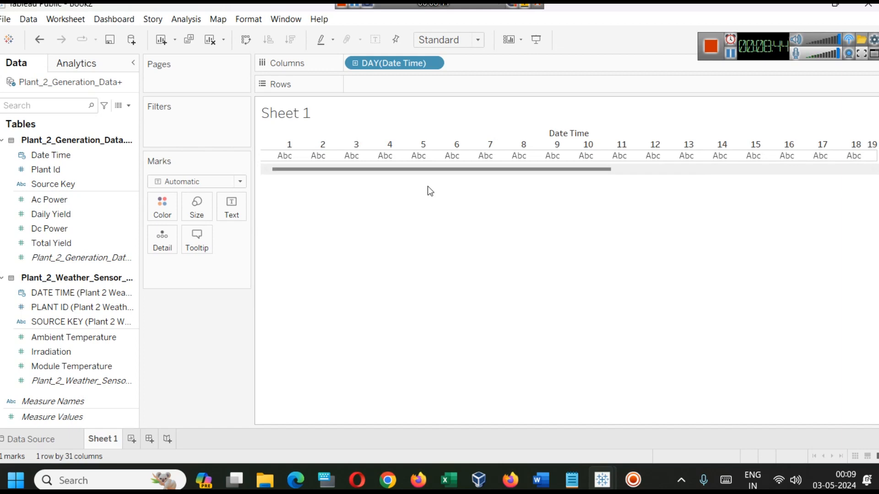
Try the discrete Month level for the Date Time column, and set it to the continuous Day level to check the date range
{"action": "left_click", "coordinate": [433, 67]}
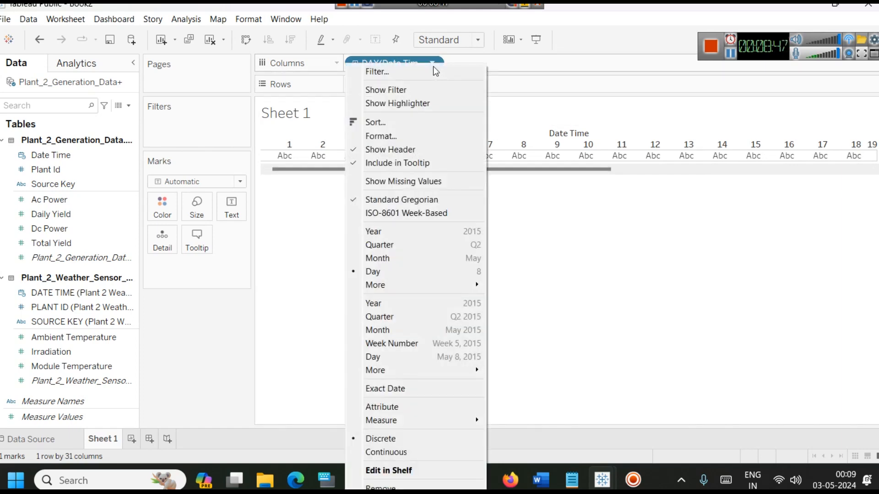
{"action": "left_click", "coordinate": [396, 258]}
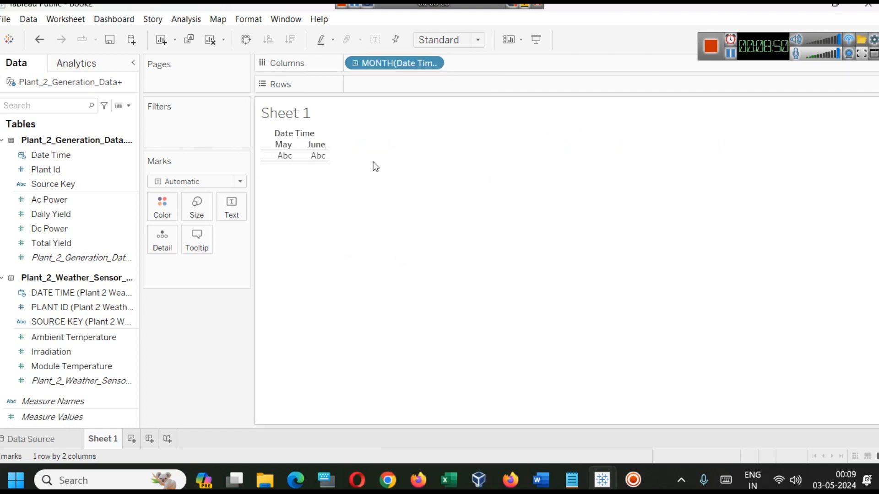
{"action": "left_click", "coordinate": [432, 63]}
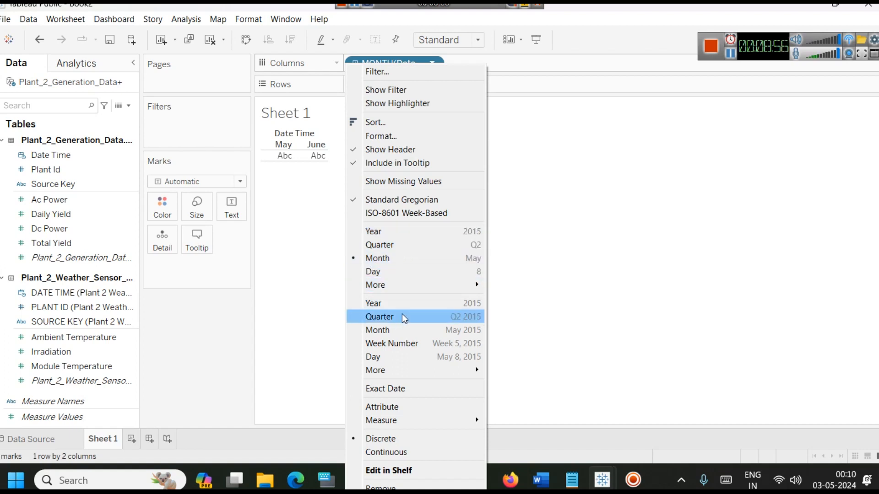
{"action": "left_click", "coordinate": [405, 356]}
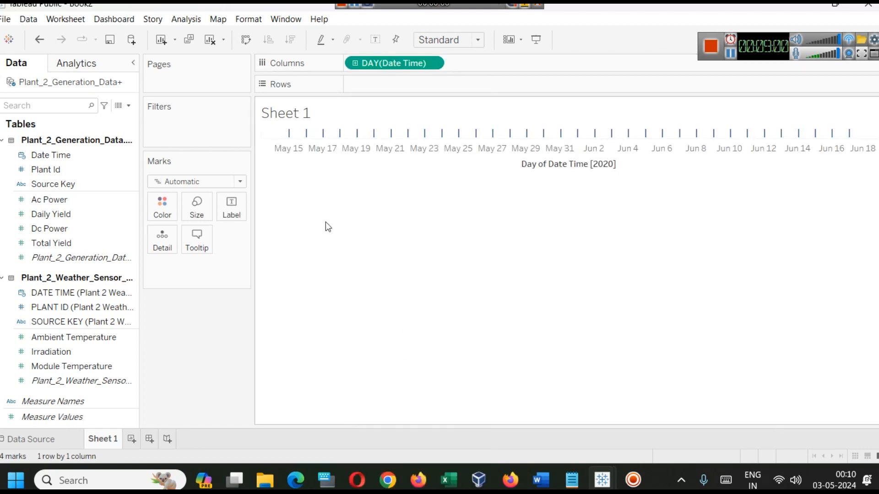
{"action": "mouse_move", "coordinate": [289, 136]}
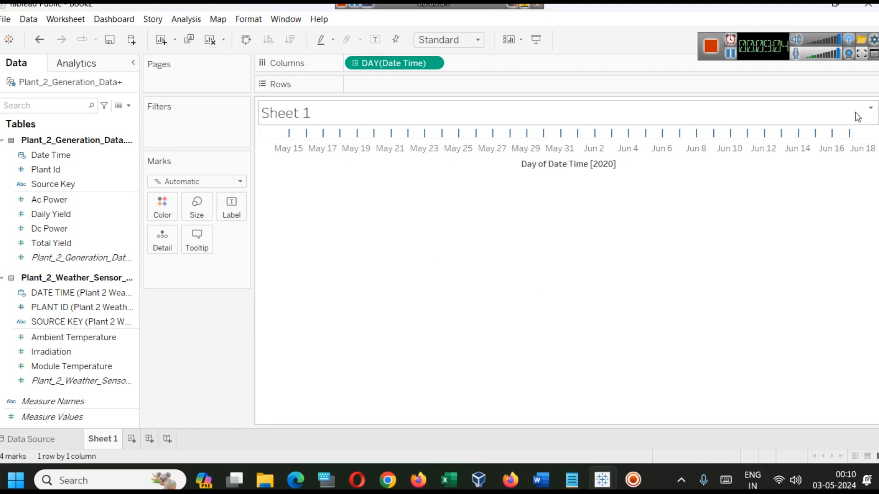
{"action": "mouse_move", "coordinate": [850, 136]}
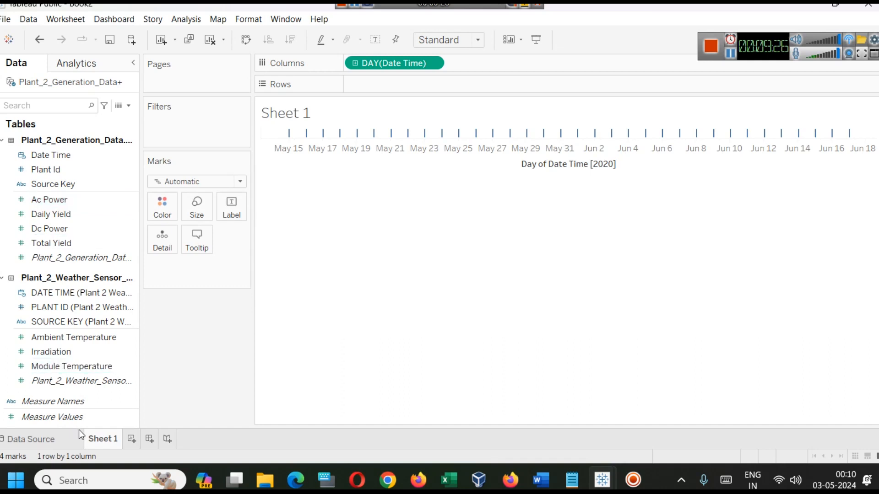
Rename Sheet 1 as "AC Power and DC Power Per Day"
{"action": "right_click", "coordinate": [91, 441]}
{"action": "left_click", "coordinate": [134, 304]}
{"action": "type", "text": "AC Power a"}
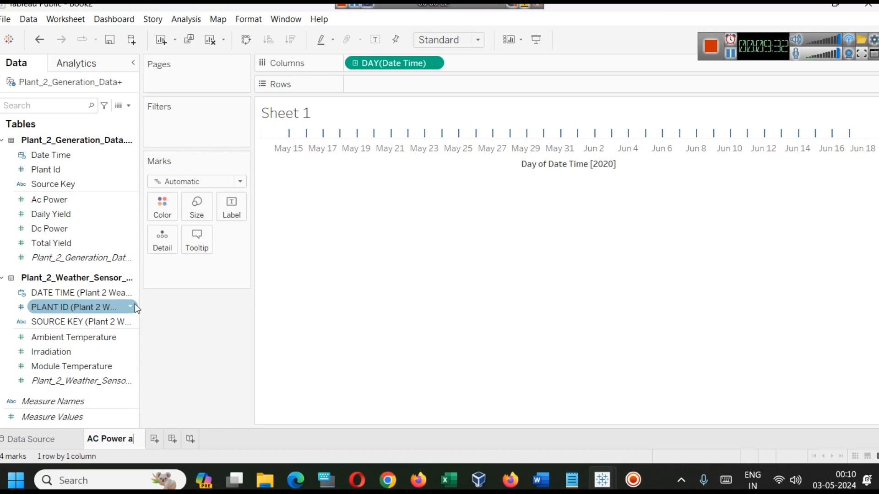
{"action": "type", "text": "nd DC Po"}
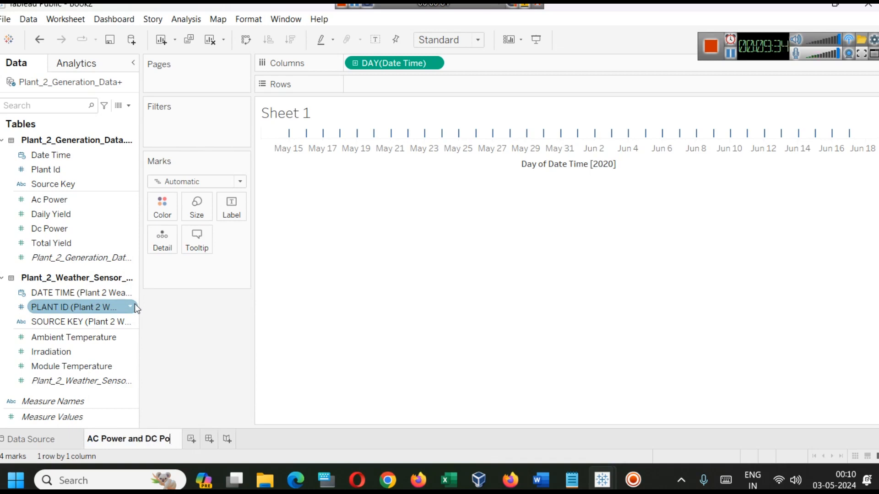
{"action": "type", "text": "wer Per"}
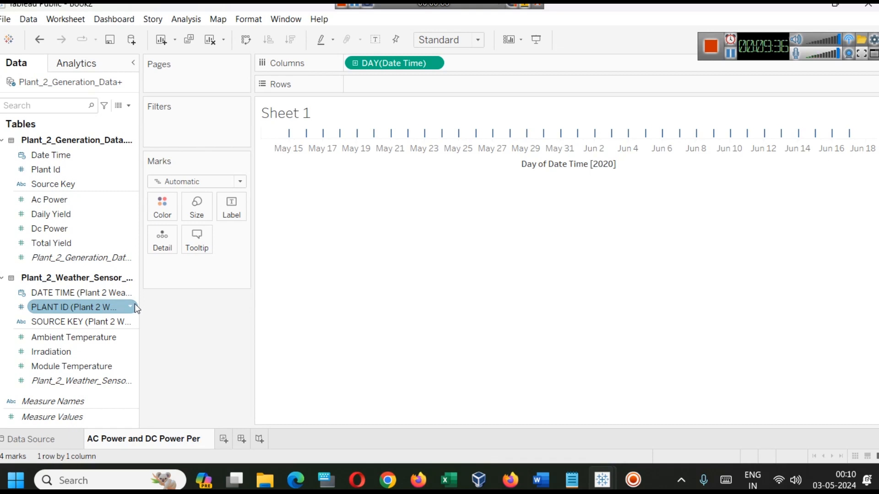
{"action": "type", "text": " Day"}
{"action": "left_click", "coordinate": [402, 245]}
Place Ac Power on Rows to plot it by day, and look at the Ac Power and Dc Power fields
{"action": "mouse_move", "coordinate": [53, 197]}
{"action": "left_mouse_down"}
{"action": "mouse_move", "coordinate": [441, 114]}
{"action": "mouse_move", "coordinate": [410, 79]}
{"action": "left_mouse_up"}
{"action": "mouse_move", "coordinate": [337, 146]}
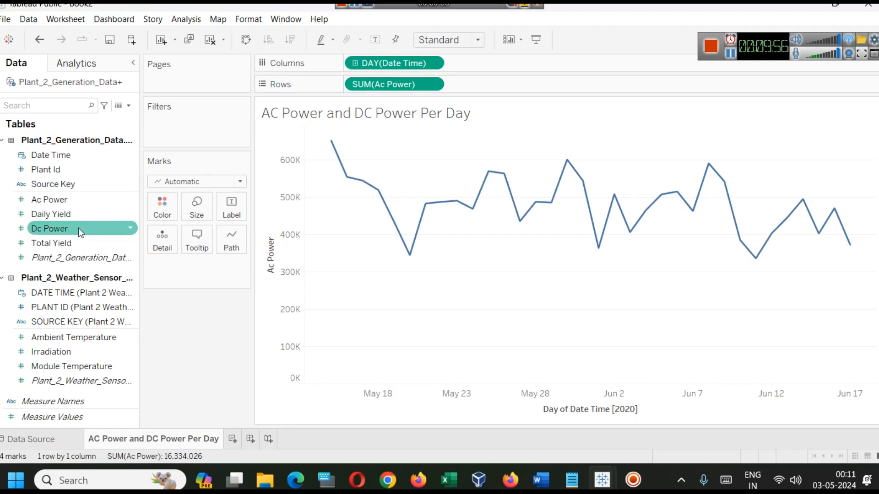
{"action": "left_click_drag", "start_coordinate": [78, 228], "coordinate": [57, 223]}
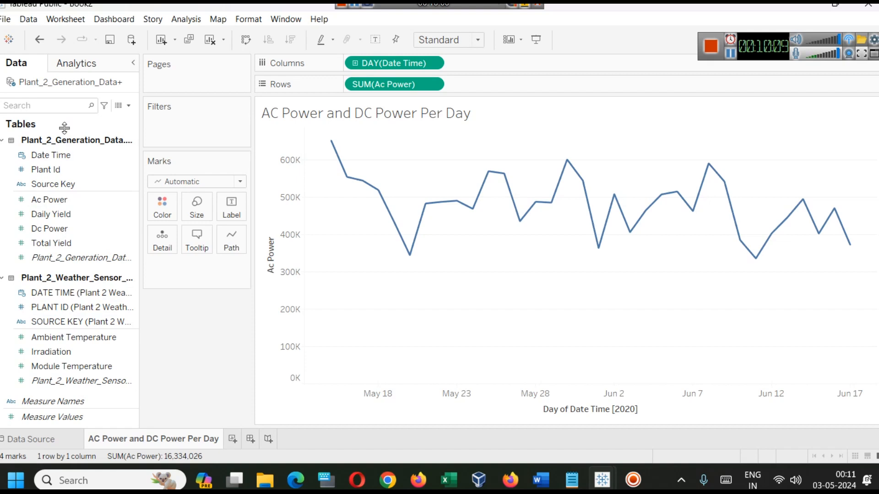
{"action": "left_click", "coordinate": [37, 200]}
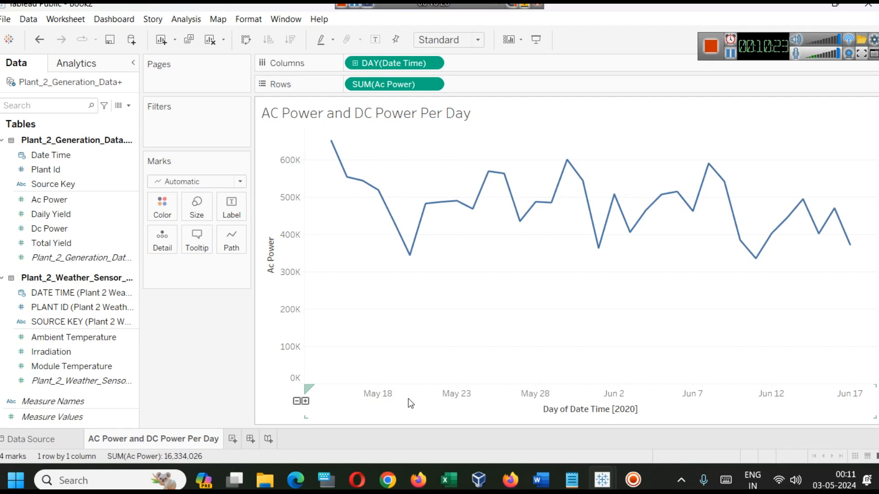
Add Dc Power to Rows as a separate chart below Ac Power, and remove it again
{"action": "left_click_drag", "start_coordinate": [56, 230], "coordinate": [485, 88]}
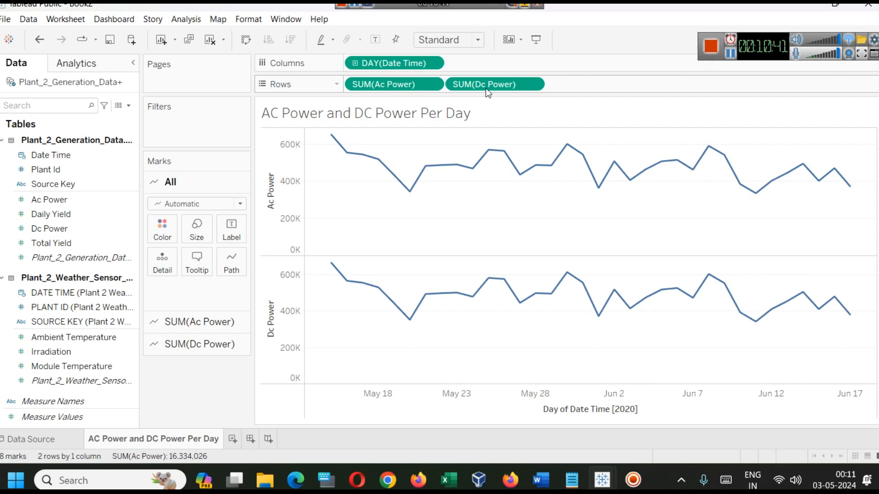
{"action": "mouse_move", "coordinate": [379, 291]}
{"action": "left_click_drag", "start_coordinate": [473, 87], "coordinate": [117, 264]}
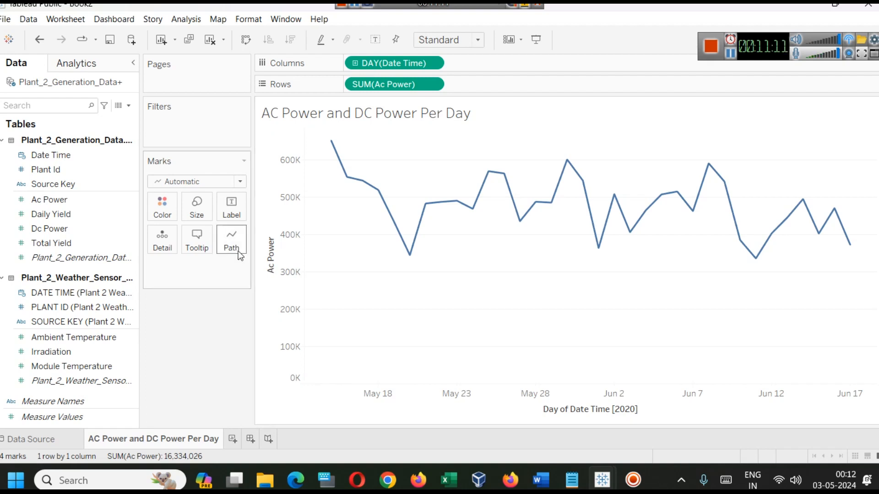
Try combining Dc Power with Ac Power on one axis, undo it, and clear Ac Power from Rows
{"action": "left_click_drag", "start_coordinate": [92, 229], "coordinate": [273, 195]}
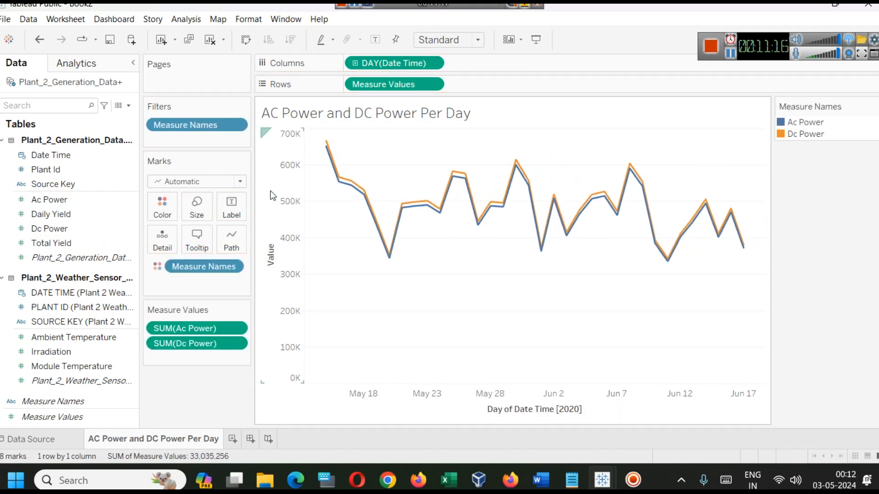
{"action": "key", "text": "ctrl+z"}
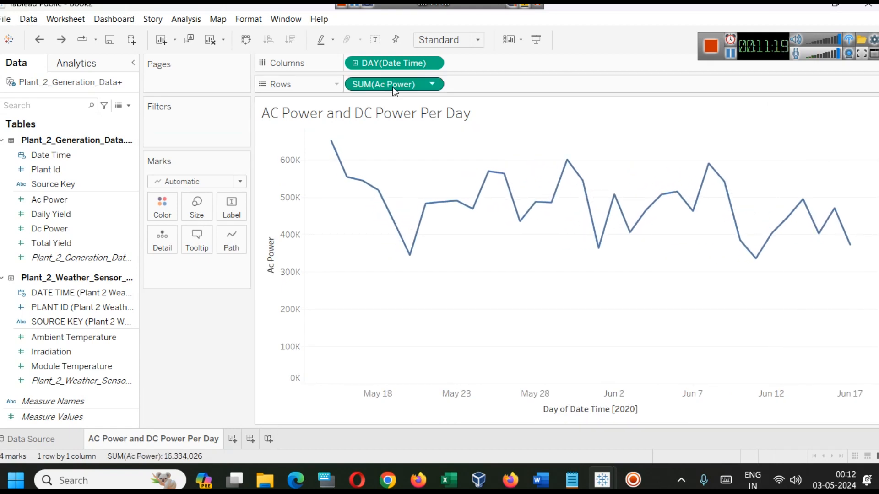
{"action": "left_click_drag", "start_coordinate": [392, 86], "coordinate": [91, 204]}
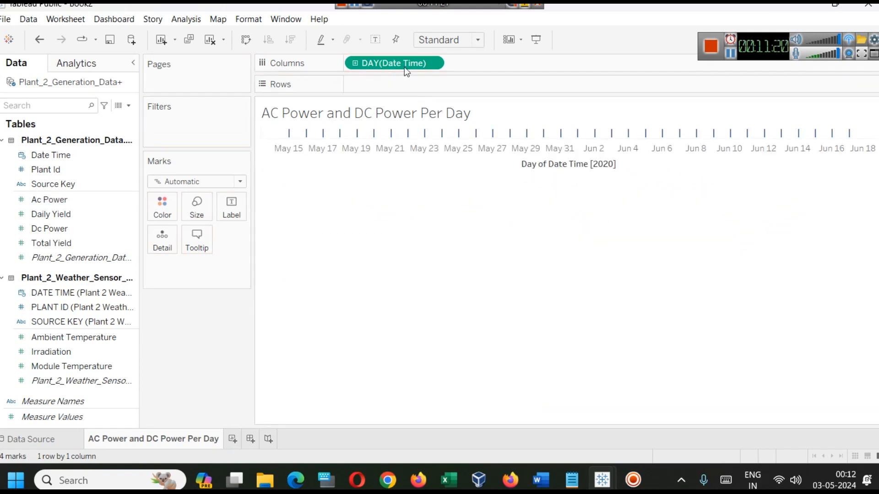
Place Ac Power on Rows and combine Dc Power with it on the same value axis
{"action": "left_click_drag", "start_coordinate": [102, 201], "coordinate": [395, 88]}
{"action": "mouse_move", "coordinate": [46, 229]}
{"action": "left_mouse_down"}
{"action": "mouse_move", "coordinate": [167, 221]}
{"action": "mouse_move", "coordinate": [284, 177]}
{"action": "mouse_move", "coordinate": [276, 233]}
{"action": "left_mouse_up"}
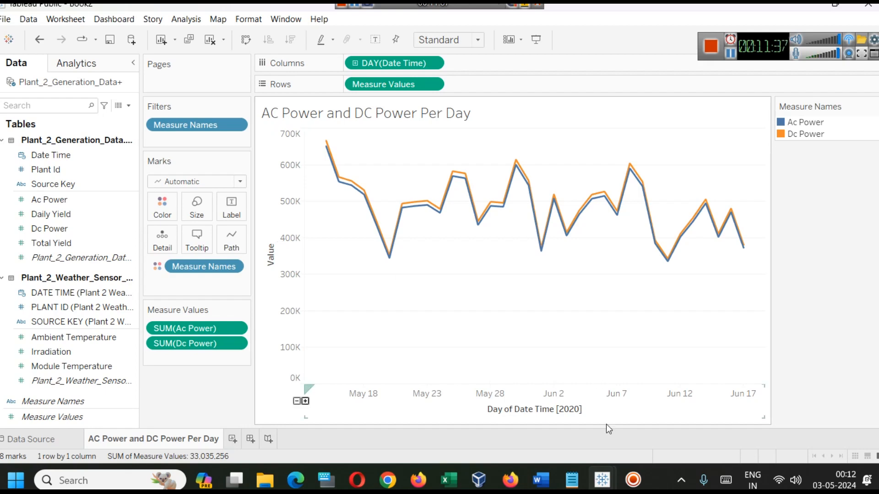
Switch to the finished Solar Power Analysis workbook and view its AC Power & DC Power Generated Per Day sheet
{"action": "mouse_move", "coordinate": [600, 480]}
{"action": "left_click", "coordinate": [515, 428]}
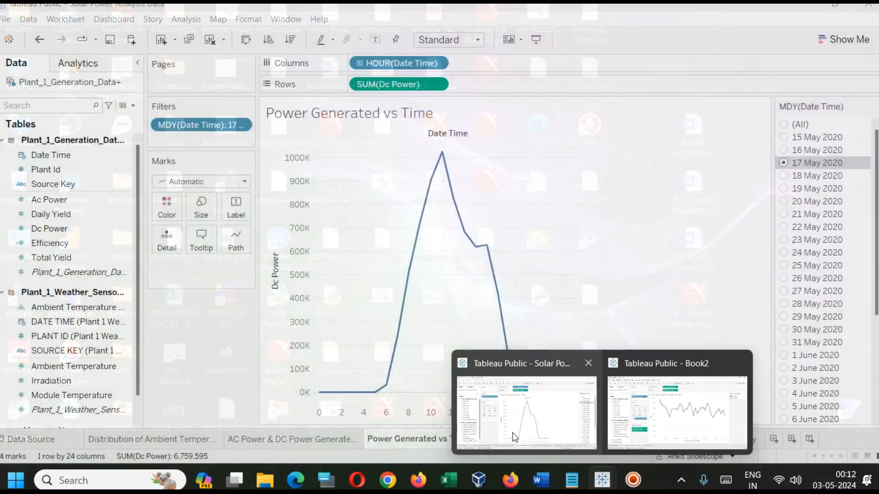
{"action": "mouse_move", "coordinate": [250, 482]}
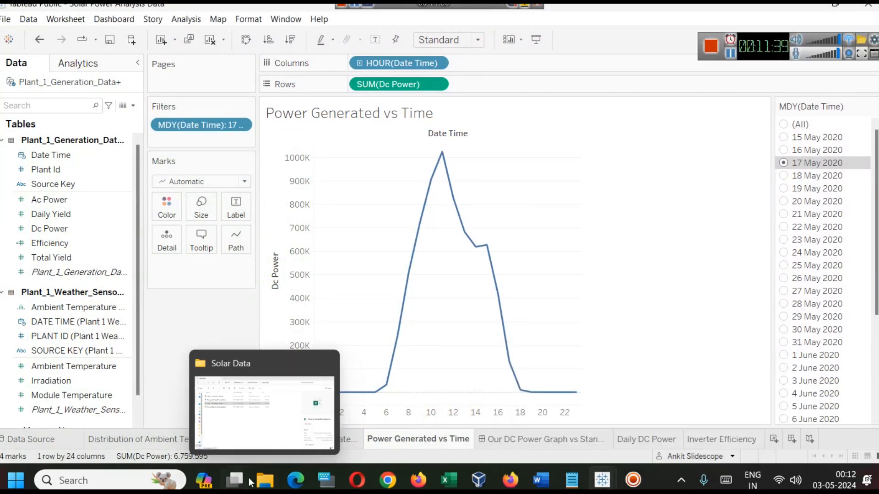
{"action": "left_click", "coordinate": [349, 440]}
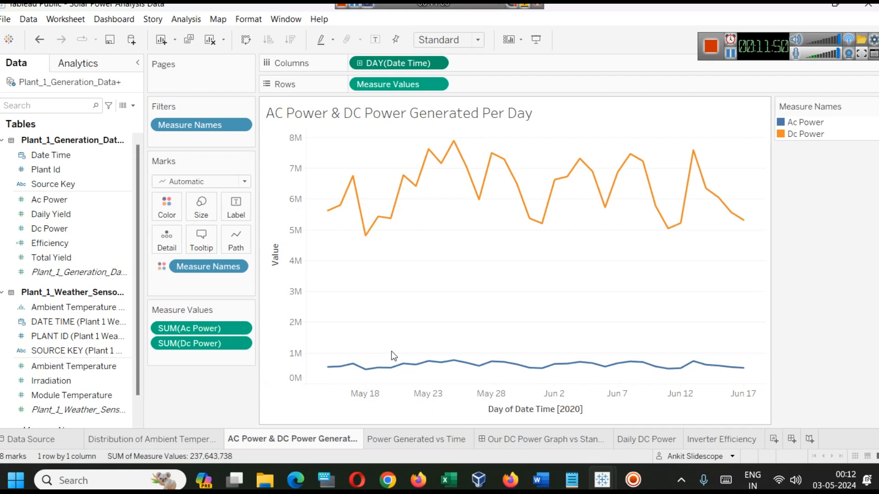
Return to the Book2 workbook and add a new worksheet
{"action": "left_click", "coordinate": [809, 3]}
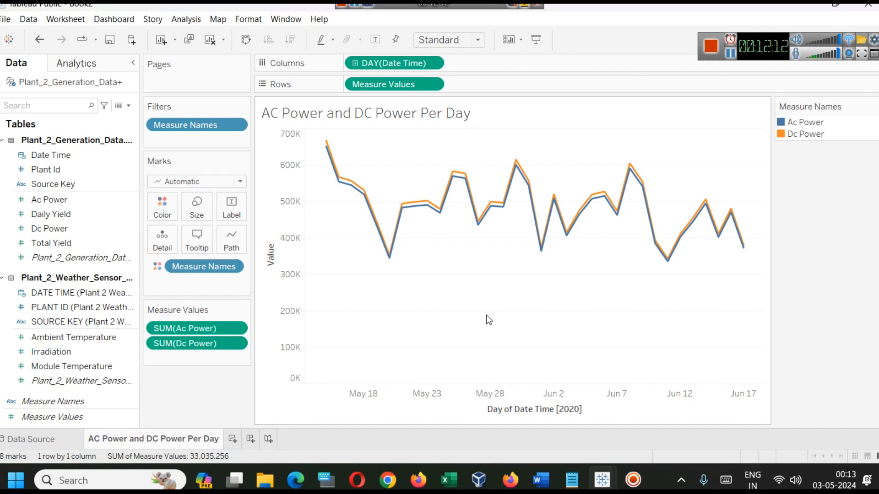
{"action": "left_click", "coordinate": [233, 439]}
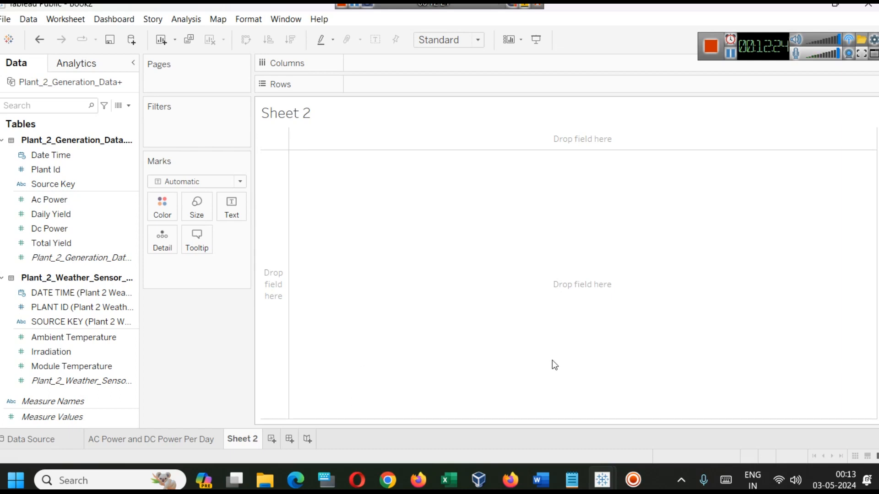
Compare the daily AC and DC power chart in the finished workbook with the one in Book2
{"action": "mouse_move", "coordinate": [599, 486]}
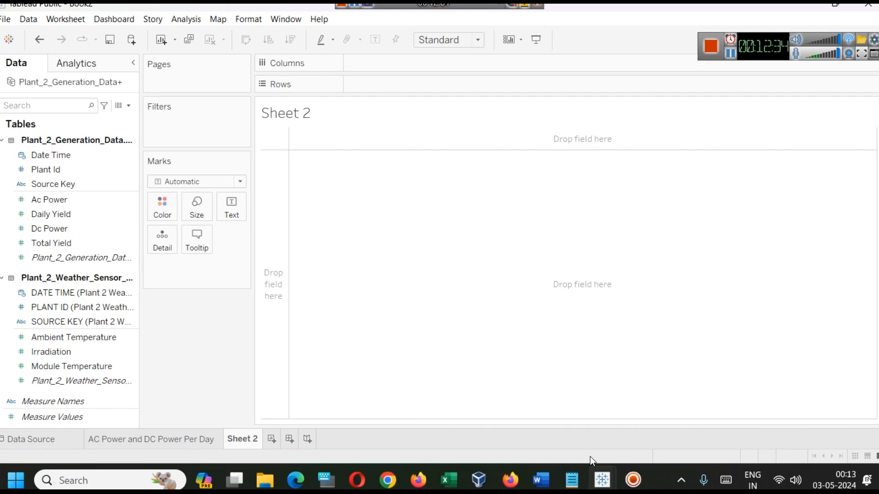
{"action": "left_click", "coordinate": [551, 425]}
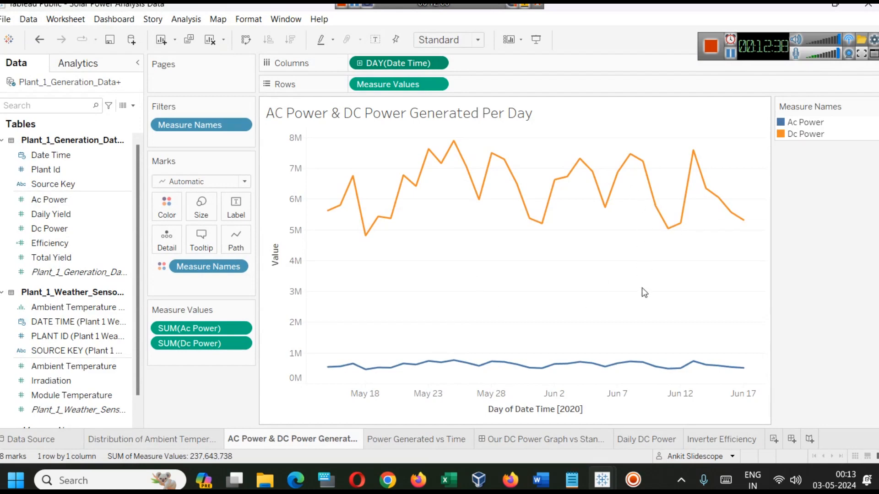
{"action": "mouse_move", "coordinate": [606, 484]}
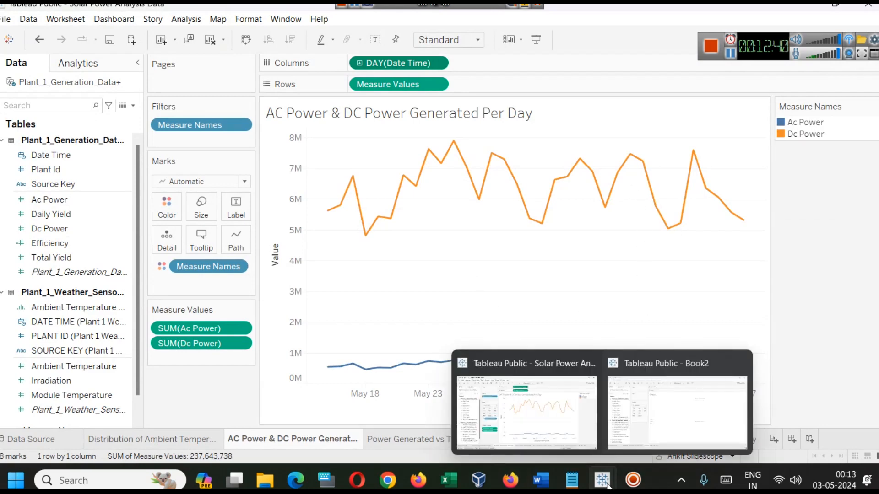
{"action": "left_click", "coordinate": [651, 432]}
{"action": "left_click", "coordinate": [168, 438]}
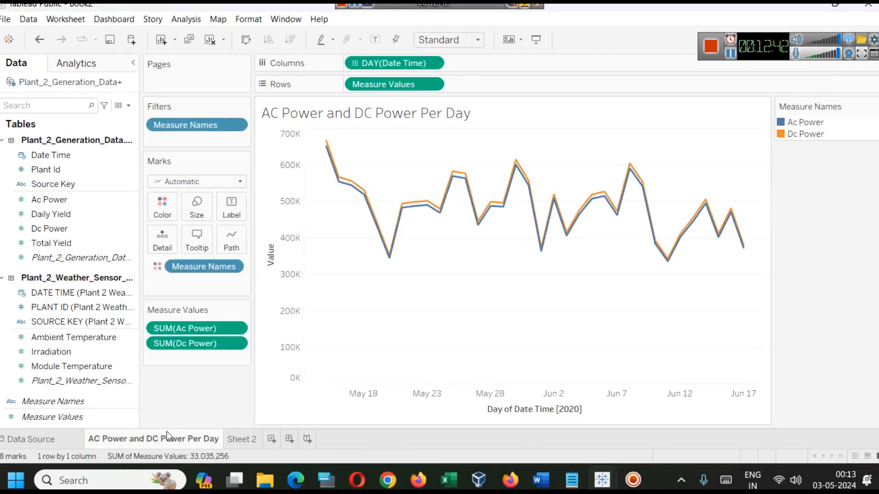
{"action": "mouse_move", "coordinate": [332, 153]}
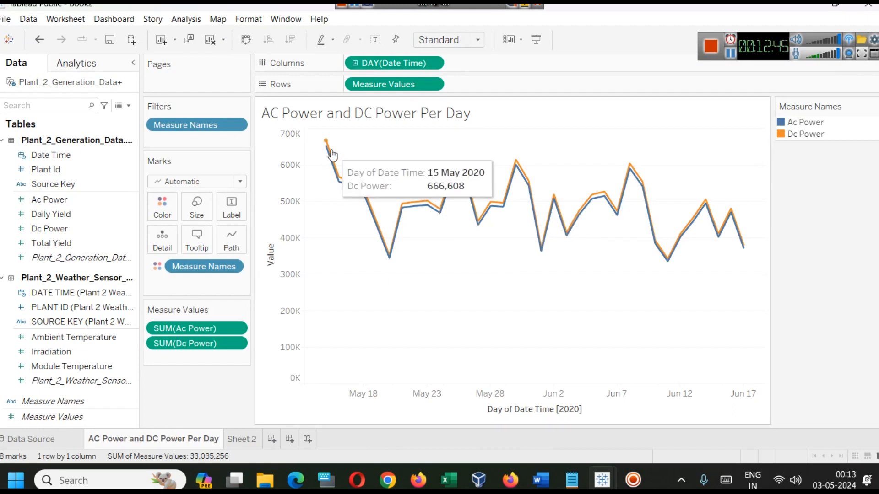
Open Sheet 2 and start a calculated field named Efficiency
{"action": "left_click", "coordinate": [244, 445]}
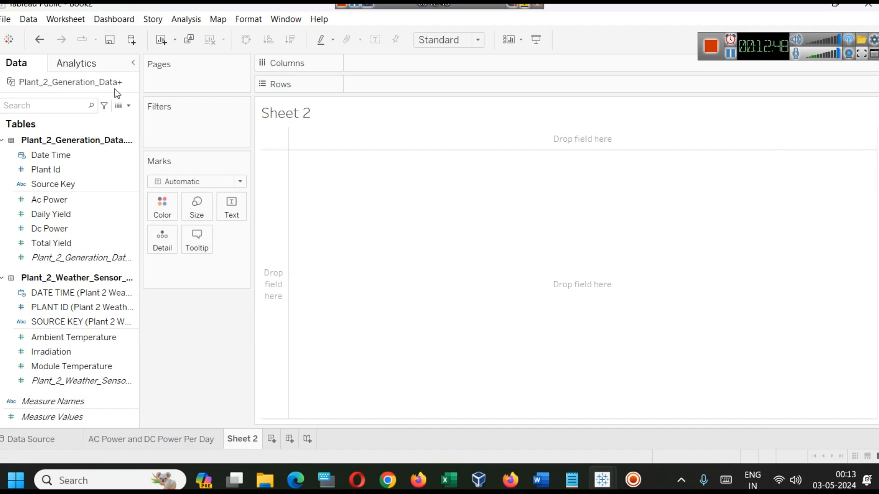
{"action": "left_click", "coordinate": [130, 107]}
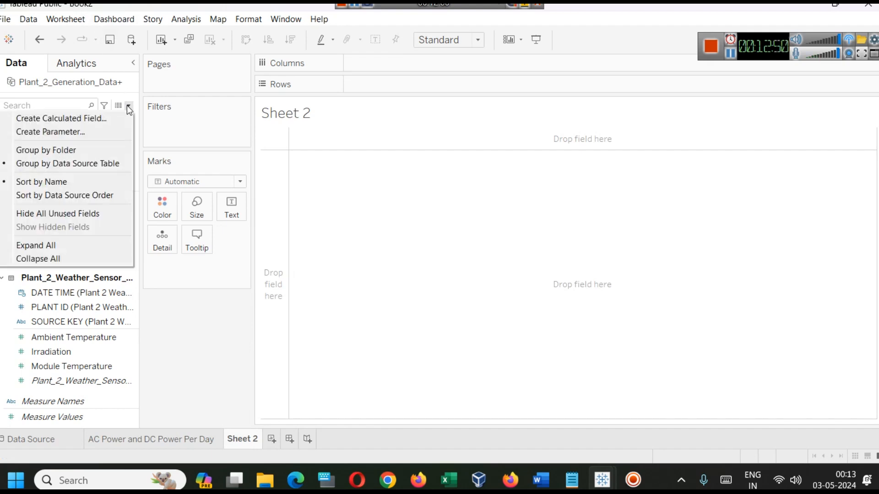
{"action": "left_click", "coordinate": [89, 118]}
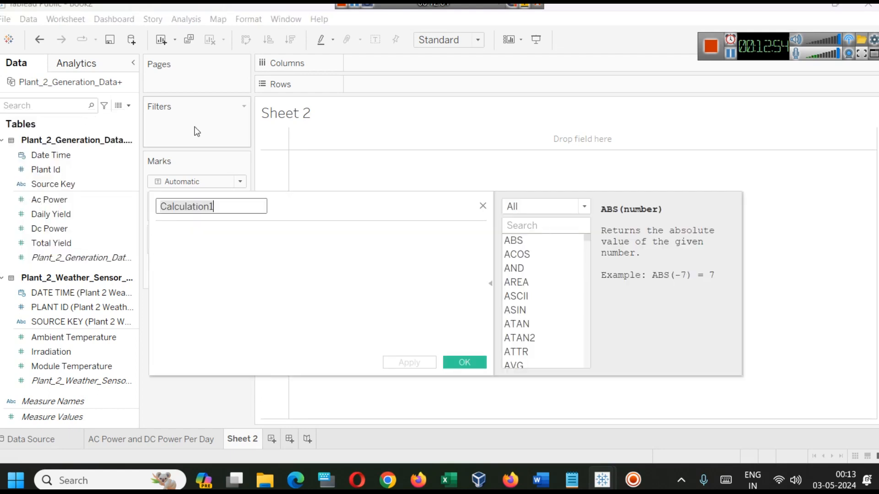
{"action": "type", "text": "Efficiency"}
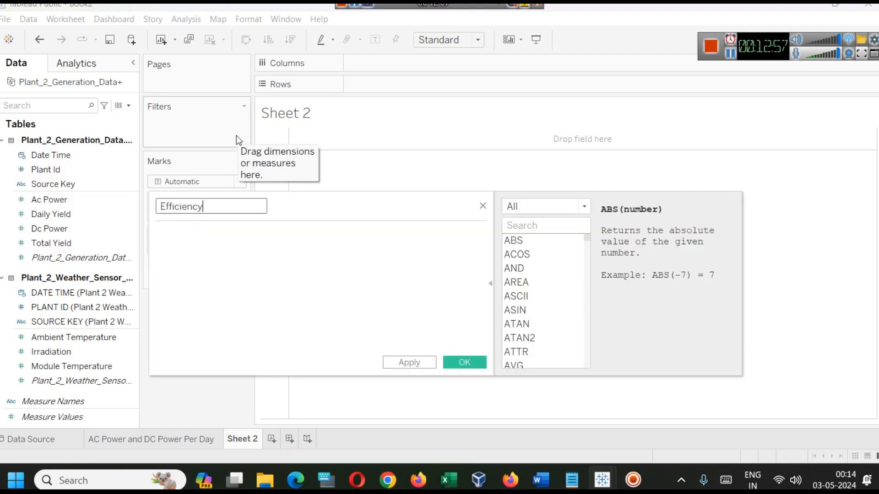
{"action": "key", "text": "Tab"}
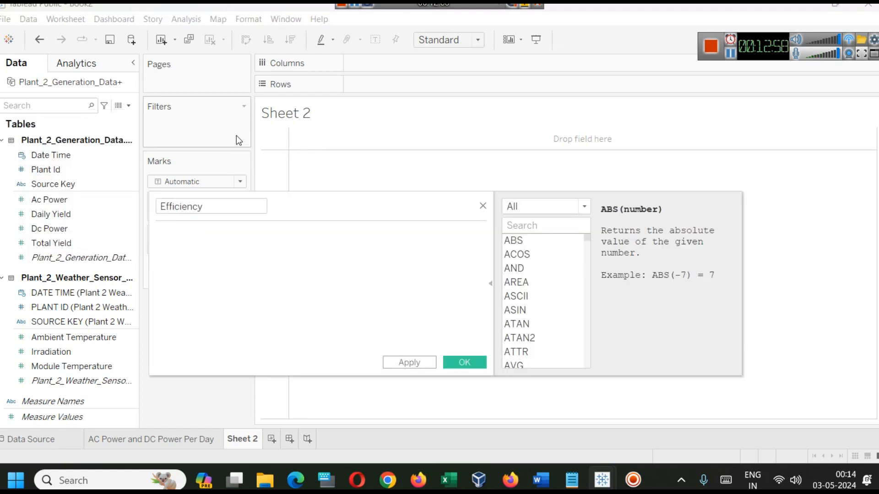
Define the Efficiency formula as ([Ac Power]/[Dc Power])*100 and save the calculated field
{"action": "type", "text": "()"}
{"action": "left_click_drag", "start_coordinate": [49, 199], "coordinate": [165, 249]}
{"action": "type", "text": "/"}
{"action": "left_click_drag", "start_coordinate": [50, 228], "coordinate": [210, 257]}
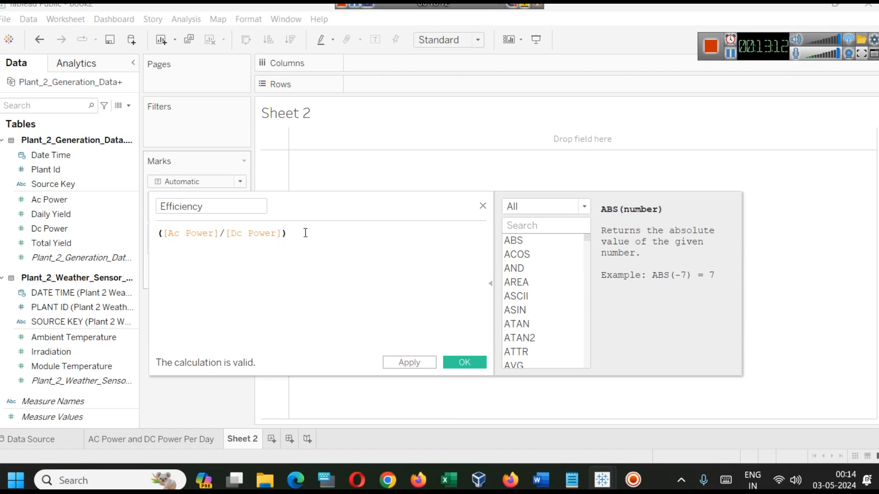
{"action": "type", "text": "*100"}
{"action": "left_click", "coordinate": [424, 363]}
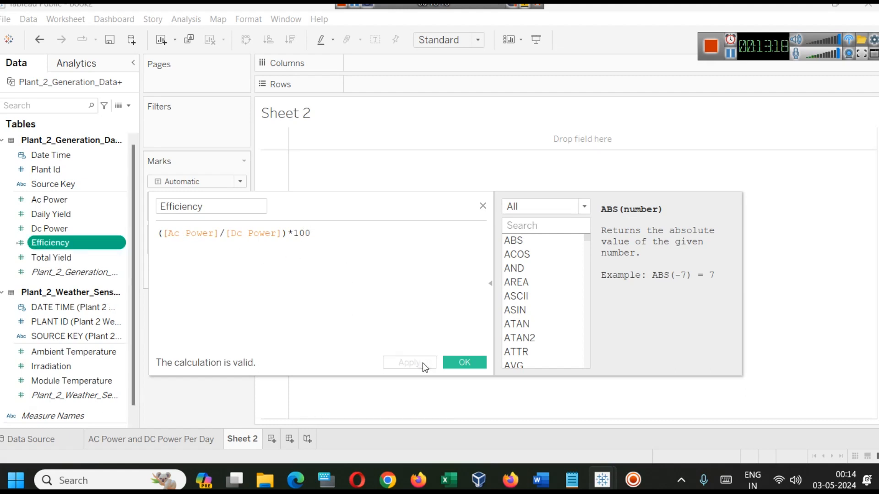
{"action": "left_click", "coordinate": [465, 365]}
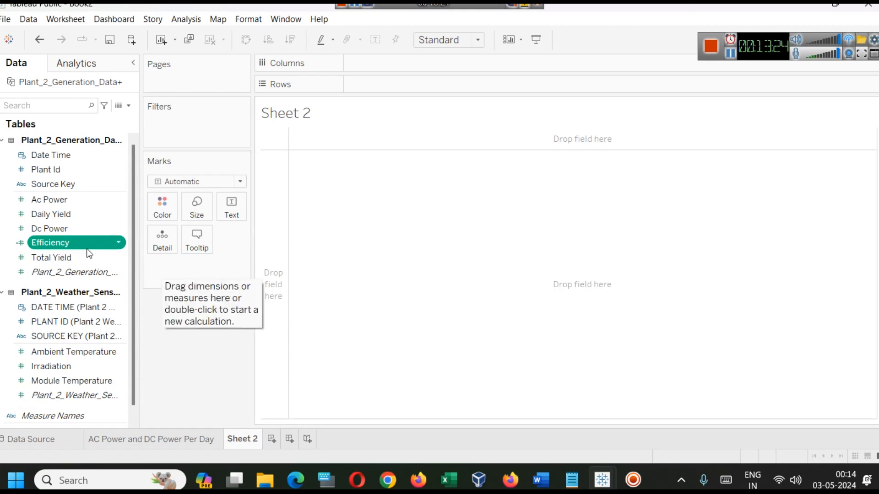
Add Efficiency to the rows of Sheet 2, aggregate it as AVG, and show the result as a text table
{"action": "left_click_drag", "start_coordinate": [72, 239], "coordinate": [408, 84]}
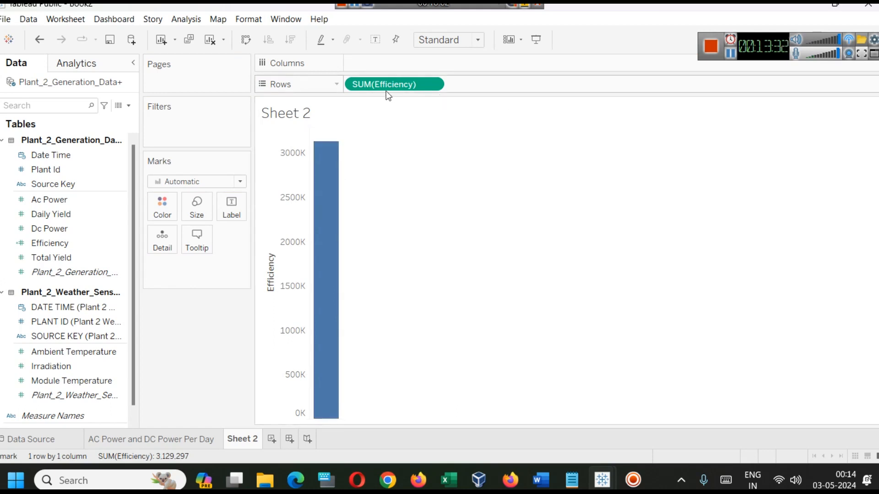
{"action": "double_click", "coordinate": [357, 84]}
{"action": "double_click", "coordinate": [357, 84]}
{"action": "type", "text": "AVG"}
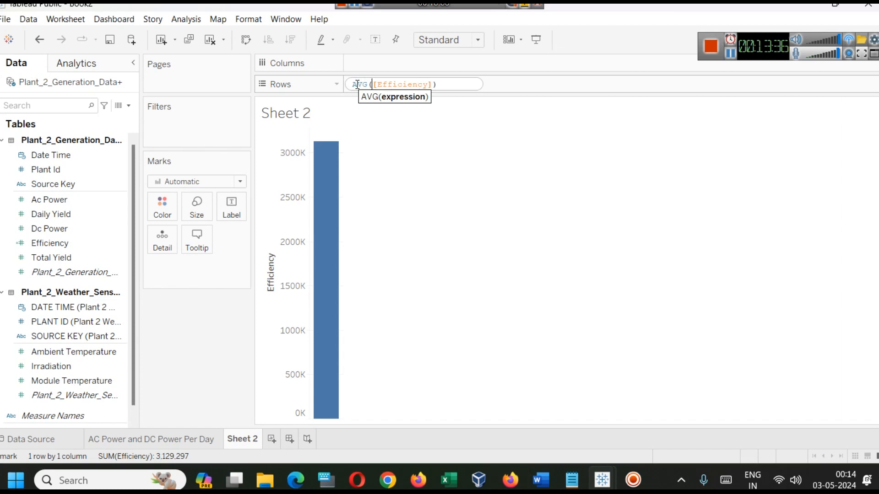
{"action": "key", "text": "Return"}
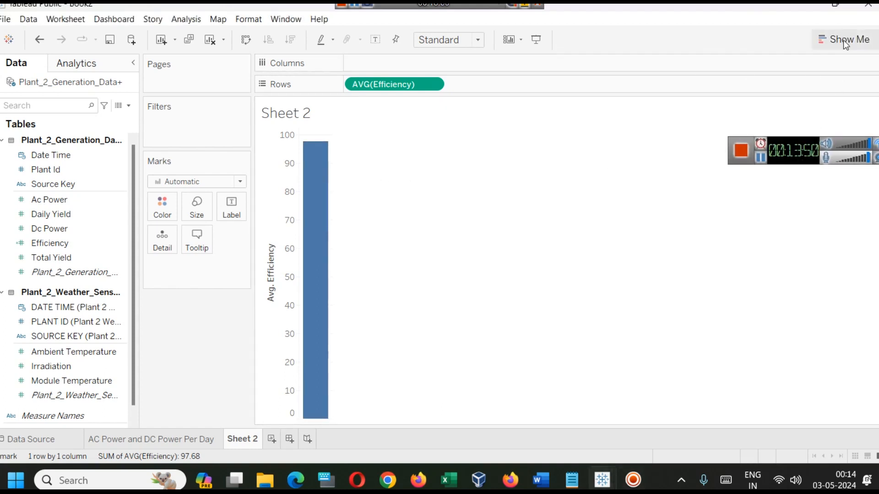
{"action": "left_click", "coordinate": [843, 40]}
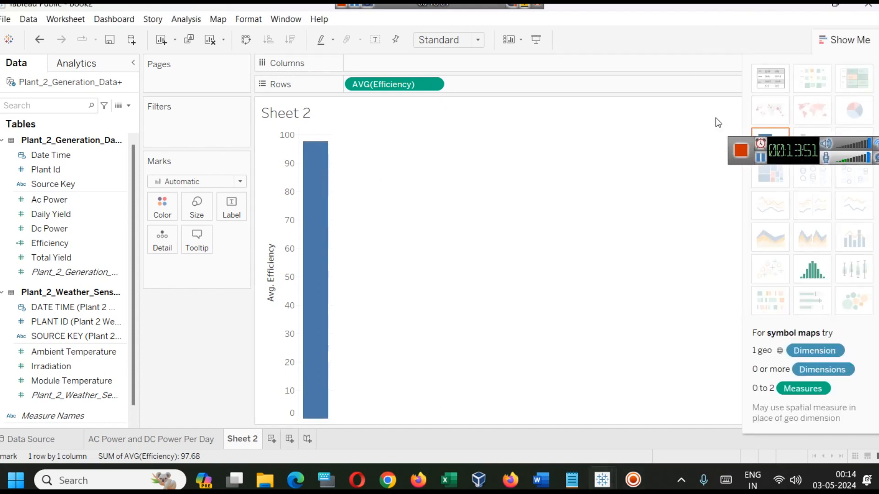
{"action": "left_click", "coordinate": [770, 78]}
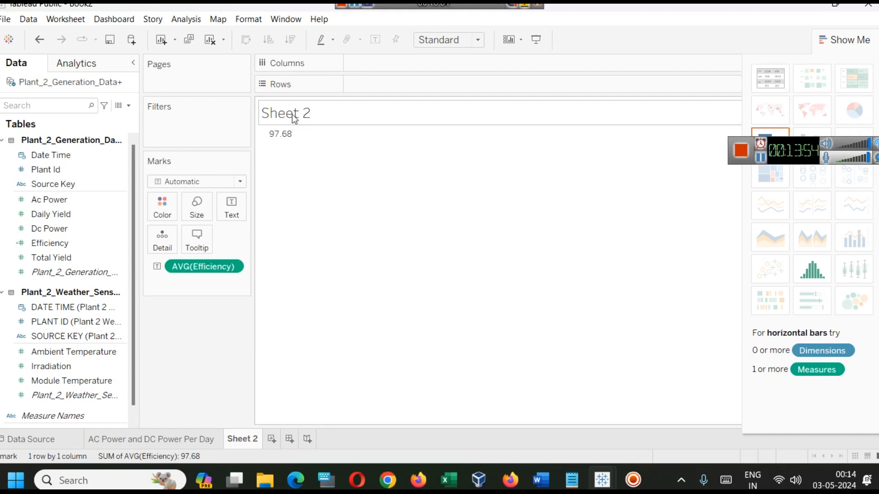
Rename Sheet 2 as Efficiency
{"action": "right_click", "coordinate": [251, 442]}
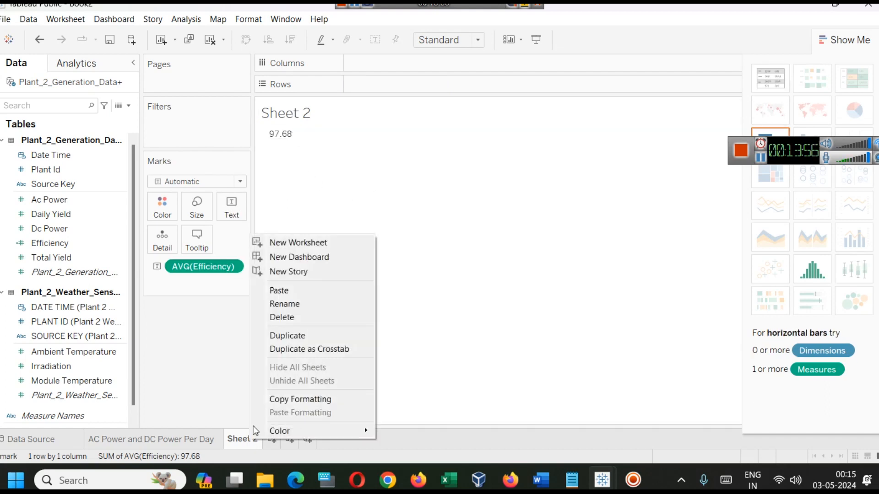
{"action": "left_click", "coordinate": [307, 301]}
{"action": "type", "text": "Efficiency"}
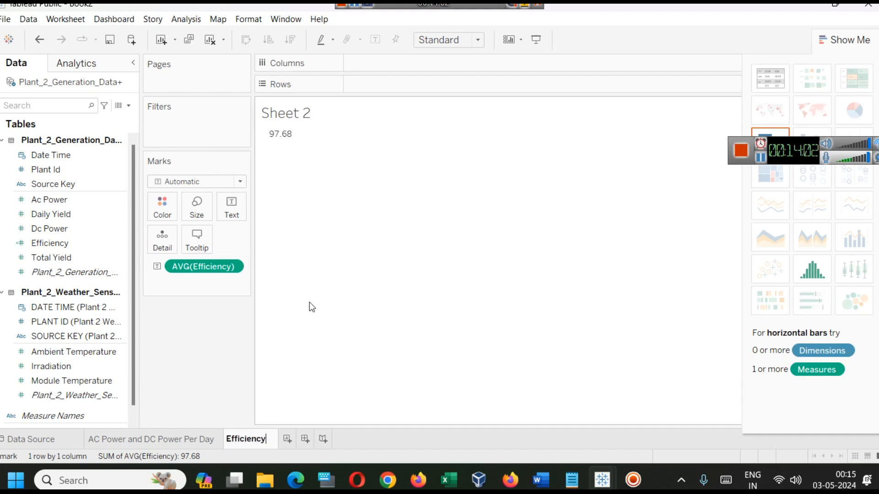
{"action": "key", "text": "Return"}
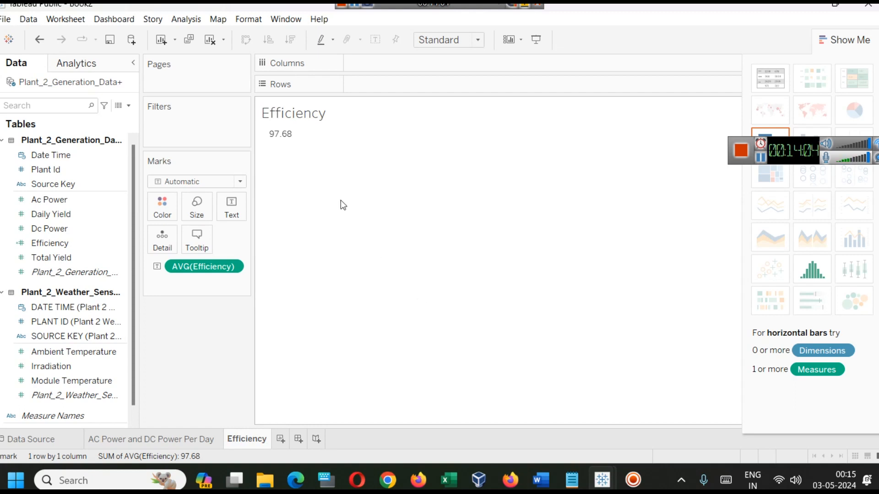
Format the Efficiency sheet's default worksheet font as bold, size 11, and close the chart type suggestions
{"action": "mouse_move", "coordinate": [293, 136]}
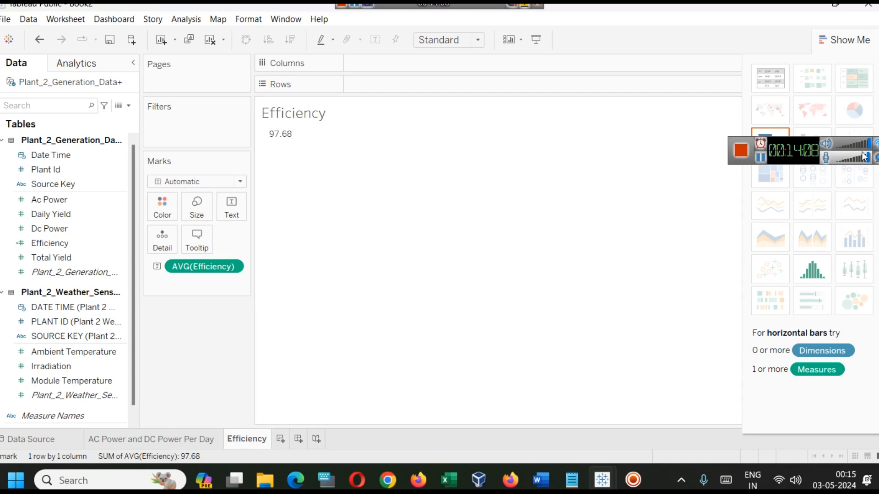
{"action": "left_click_drag", "start_coordinate": [798, 144], "coordinate": [724, 12]}
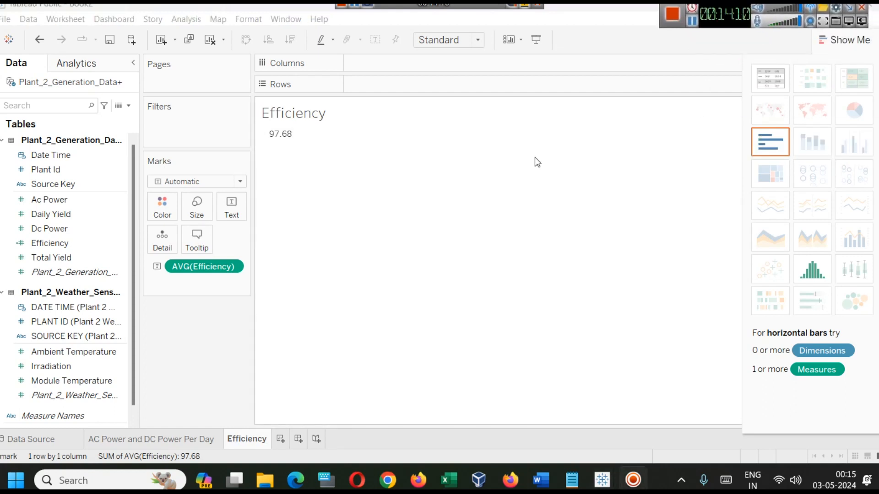
{"action": "right_click", "coordinate": [285, 136]}
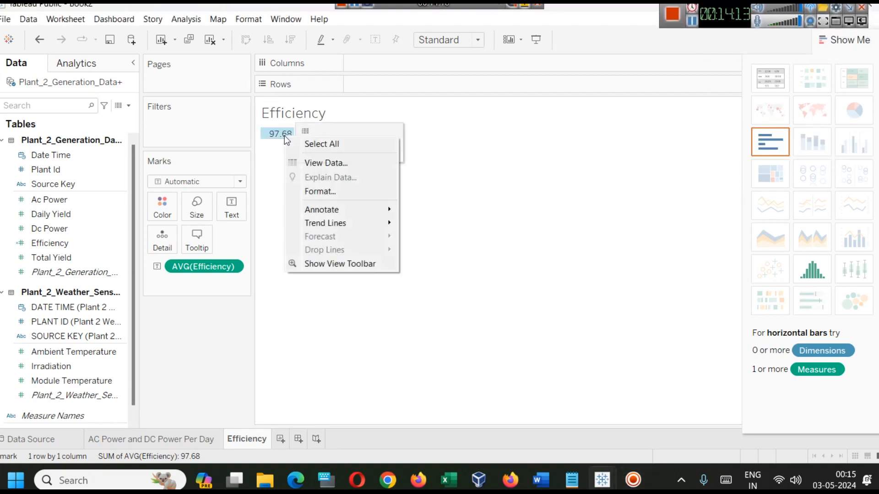
{"action": "left_click", "coordinate": [315, 191]}
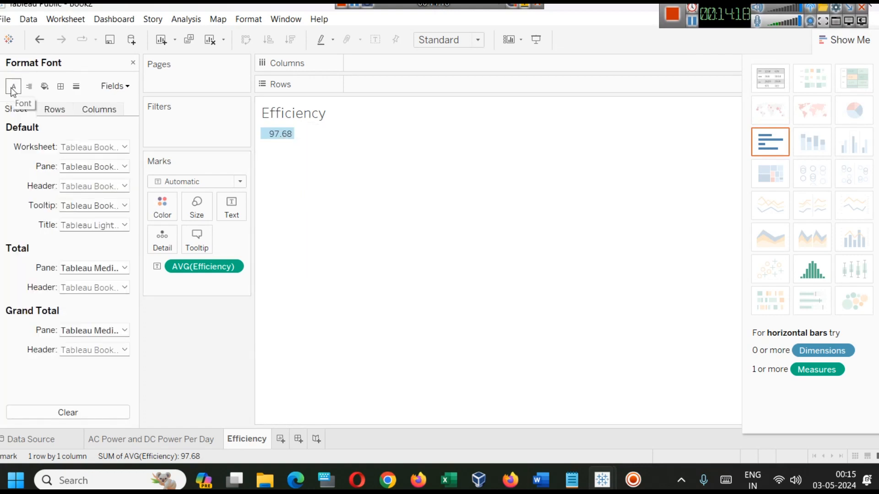
{"action": "left_click", "coordinate": [57, 111]}
{"action": "left_click", "coordinate": [18, 110]}
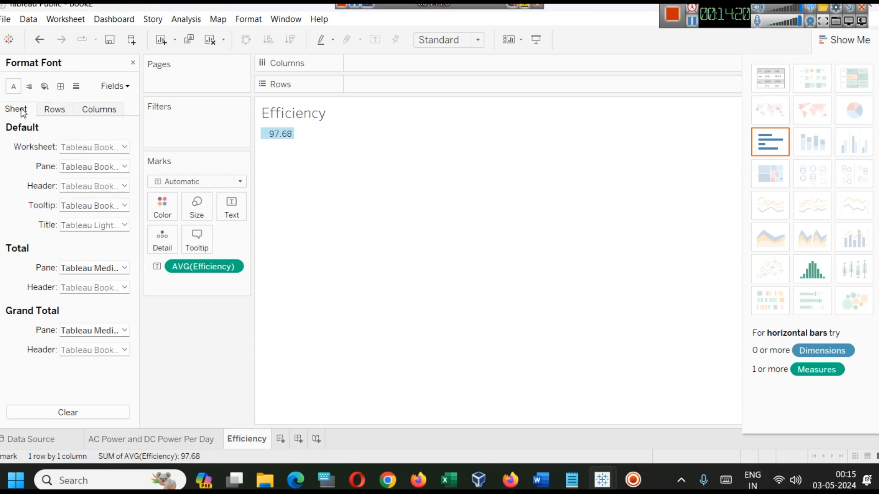
{"action": "left_click", "coordinate": [114, 147]}
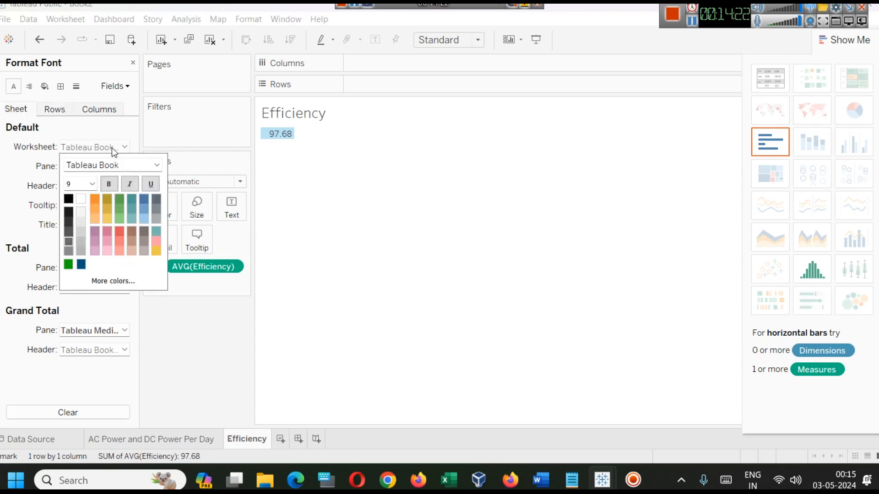
{"action": "left_click", "coordinate": [93, 185]}
{"action": "left_click", "coordinate": [87, 221]}
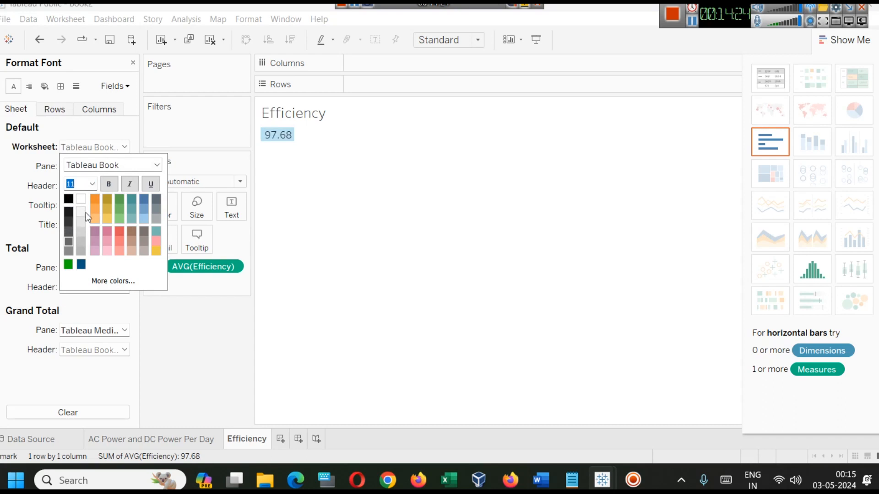
{"action": "left_click", "coordinate": [108, 184]}
{"action": "left_click", "coordinate": [524, 185]}
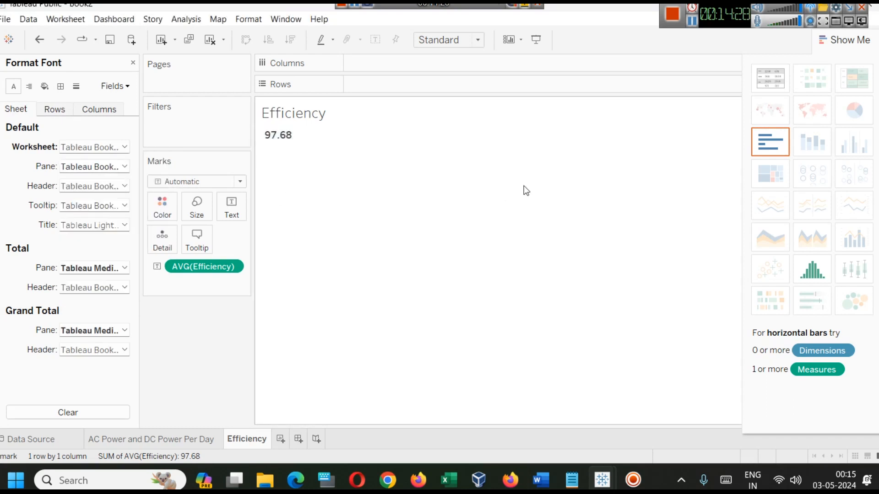
{"action": "left_click", "coordinate": [841, 41]}
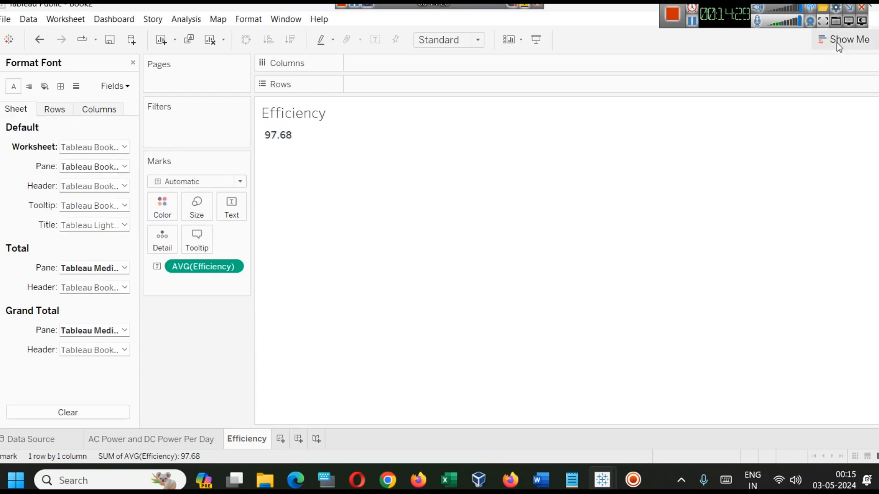
Review the AC Power and DC Power Per Day chart, return to the Efficiency sheet, and close the font formatting
{"action": "left_click", "coordinate": [131, 439]}
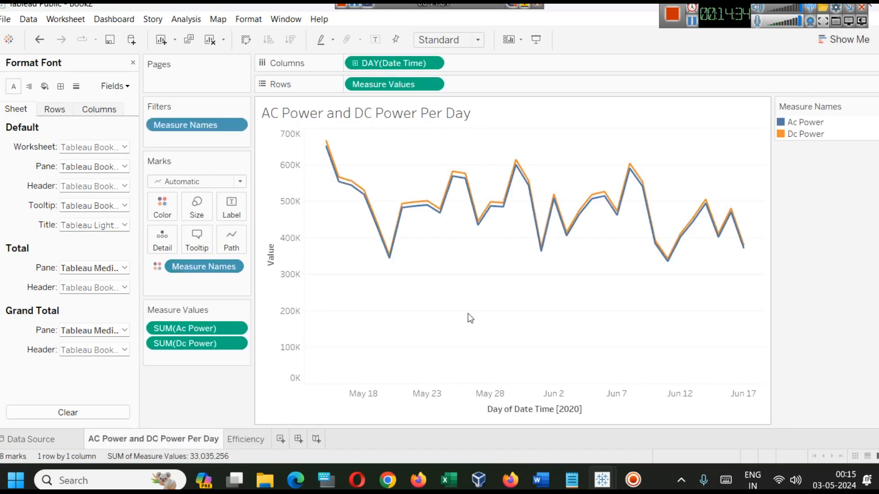
{"action": "mouse_move", "coordinate": [351, 192]}
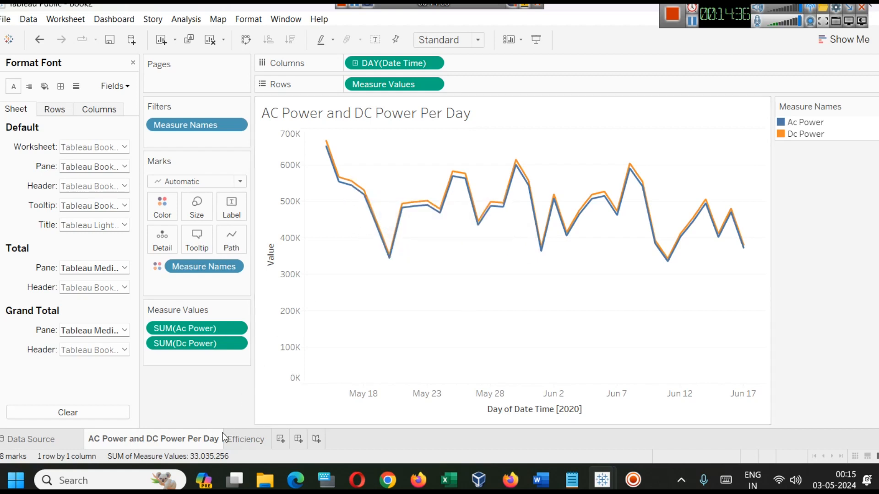
{"action": "left_click", "coordinate": [239, 439]}
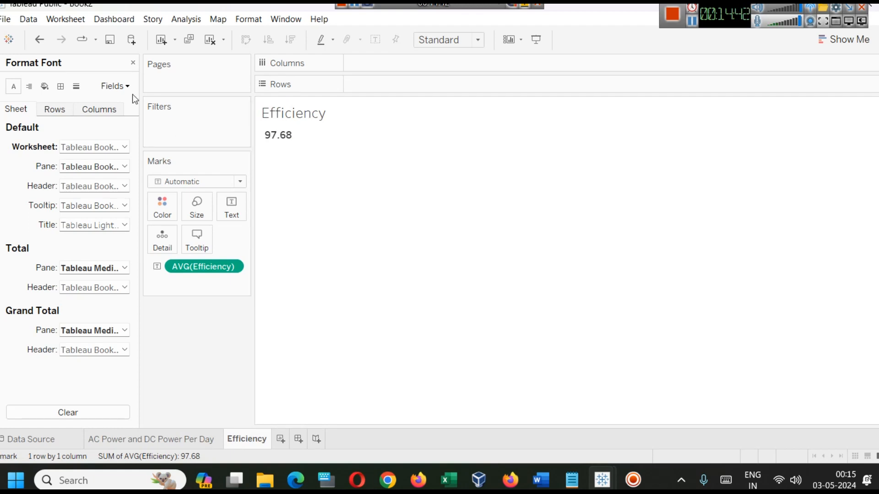
{"action": "left_click", "coordinate": [132, 63]}
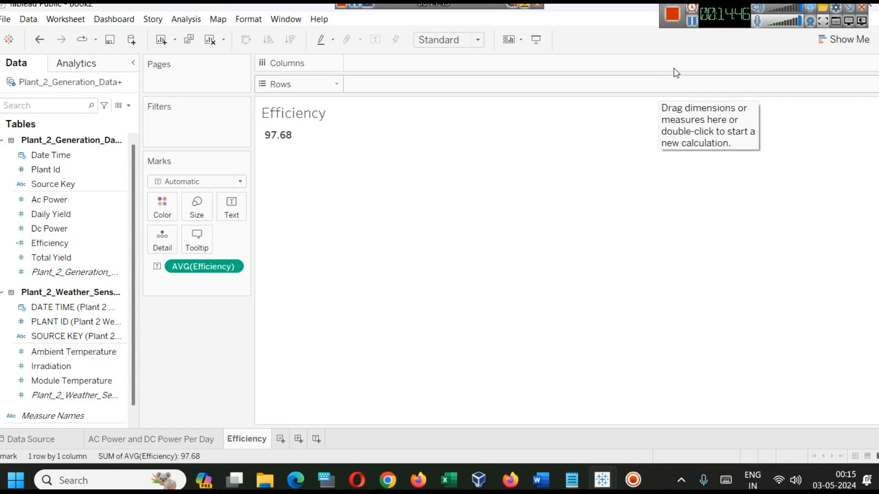
In the finished Solar Power Analysis workbook, compare the Power Generated vs Time chart with the DC power graph dashboard
{"action": "left_click", "coordinate": [691, 25]}
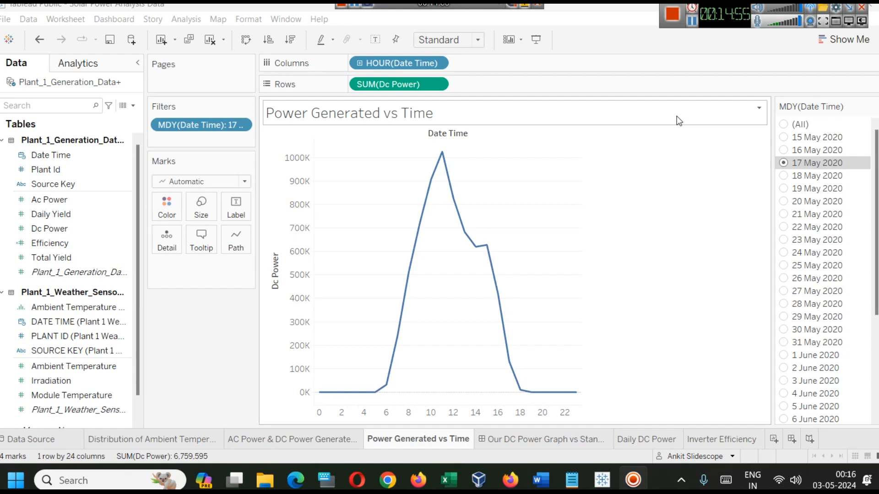
{"action": "left_click", "coordinate": [534, 440]}
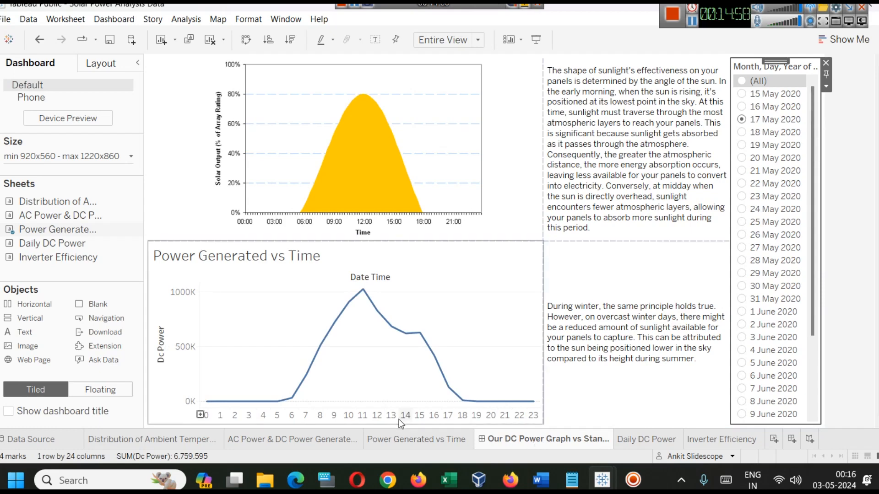
{"action": "left_click", "coordinate": [425, 440]}
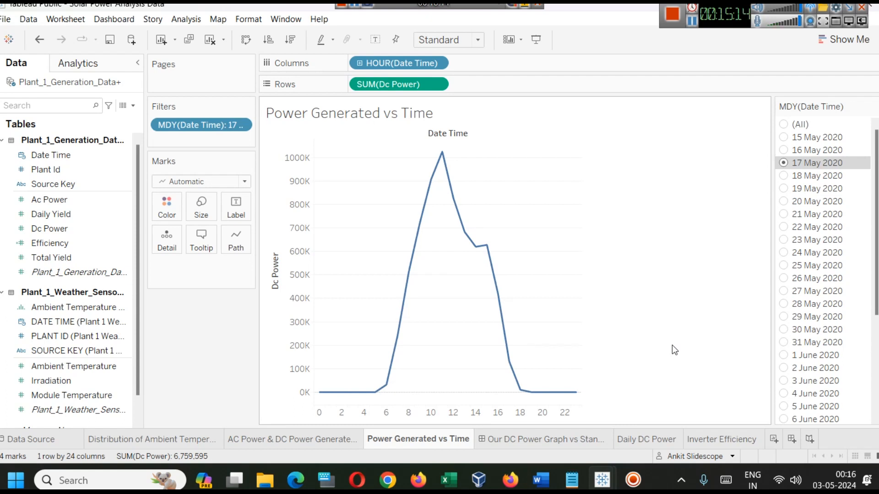
Filter Power Generated vs Time to 24 May 2020 and 28 May 2020 in turn, and inspect the hourly DC power curve
{"action": "left_click", "coordinate": [783, 253]}
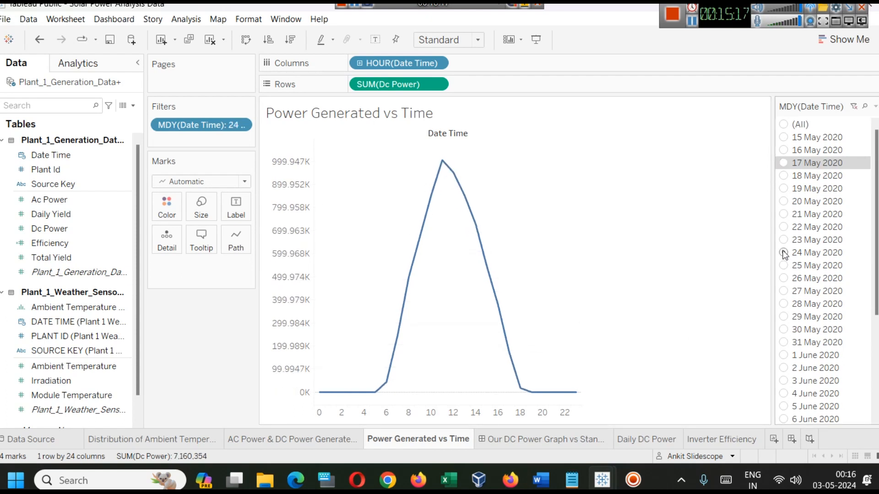
{"action": "left_click", "coordinate": [784, 304]}
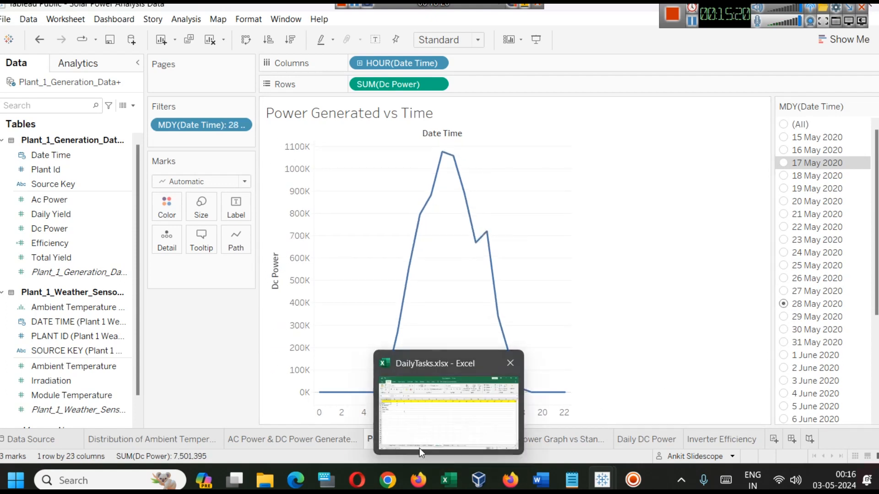
{"action": "mouse_move", "coordinate": [368, 393]}
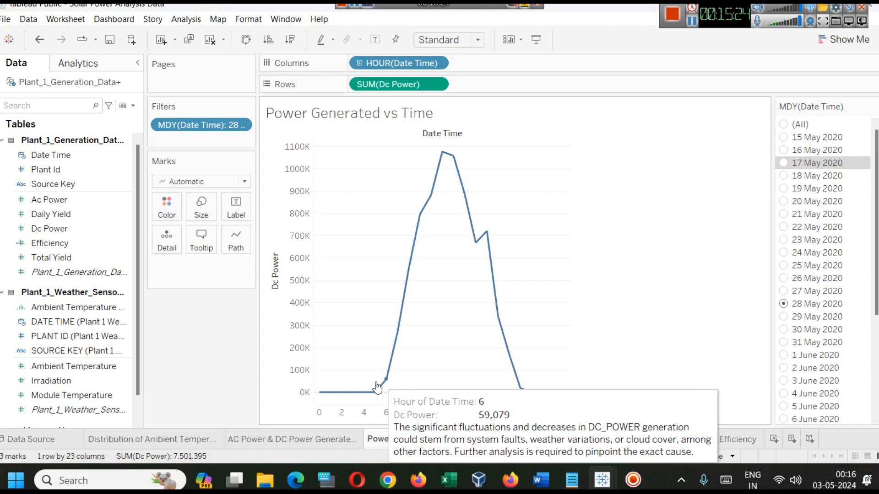
{"action": "mouse_move", "coordinate": [441, 161]}
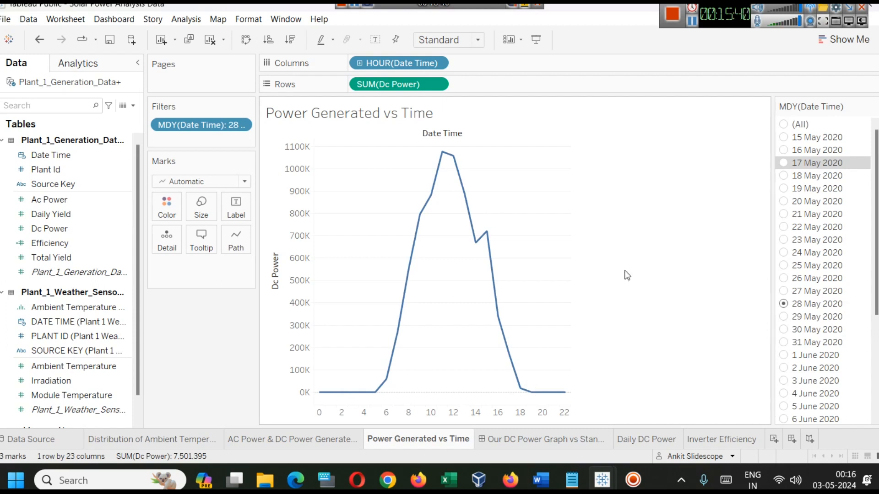
Switch back to the Book2 workbook and open the AC Power and DC Power Per Day sheet
{"action": "mouse_move", "coordinate": [603, 481]}
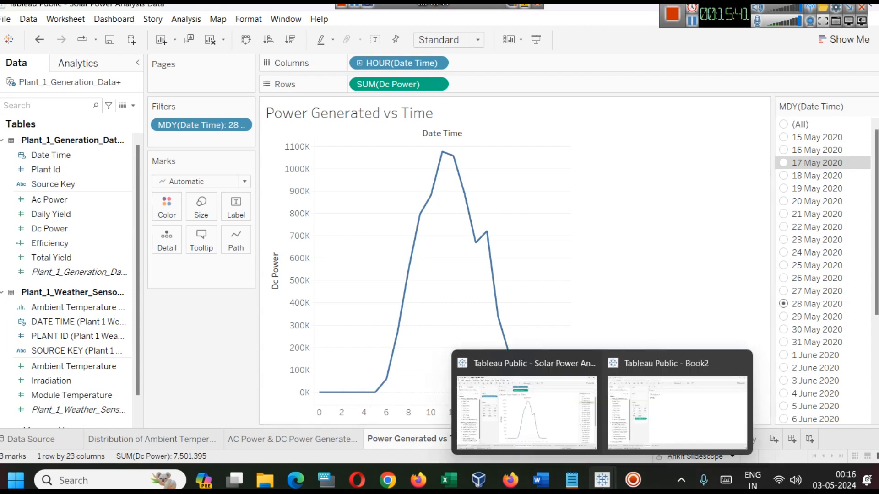
{"action": "left_click", "coordinate": [642, 428]}
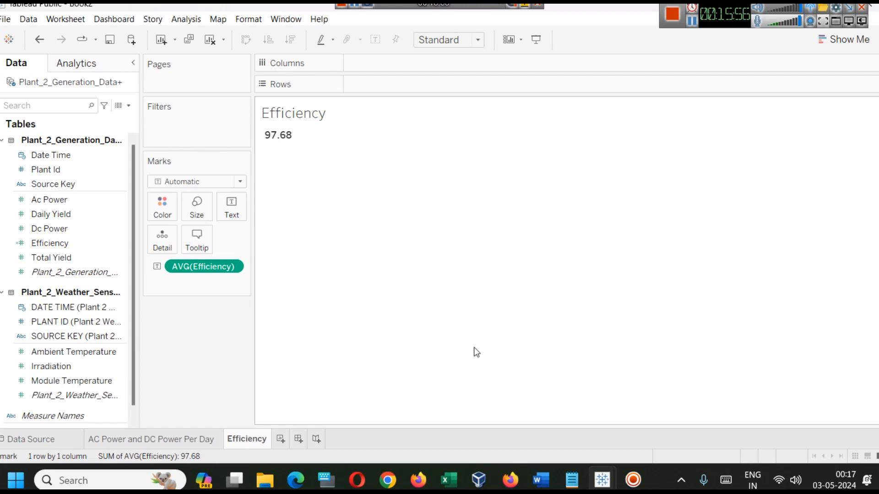
{"action": "left_click", "coordinate": [133, 439]}
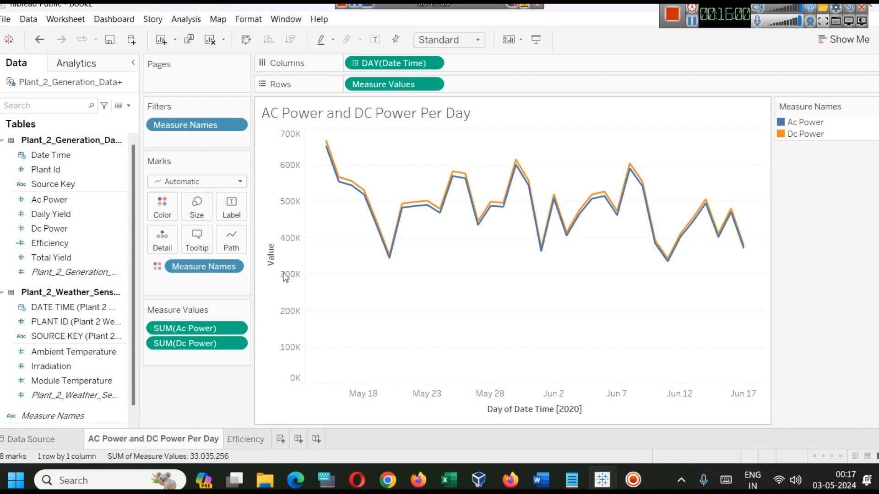
Try the Bar mark type on the daily AC and DC power chart, and set its final mark type to Line
{"action": "left_click", "coordinate": [198, 181]}
{"action": "left_click", "coordinate": [178, 211]}
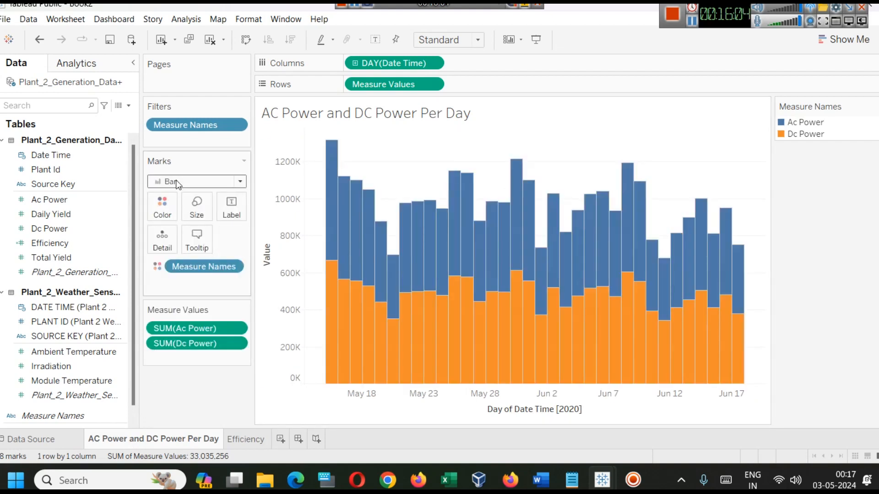
{"action": "left_click", "coordinate": [170, 181]}
{"action": "left_click", "coordinate": [168, 224]}
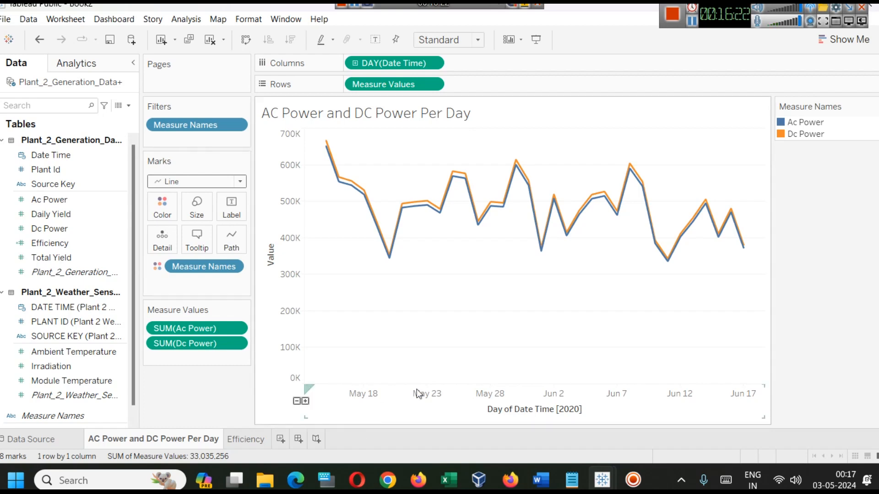
Switch to the finished Solar Power Analysis workbook and inspect the DC power at hour 6 in Power Generated vs Time
{"action": "mouse_move", "coordinate": [616, 488]}
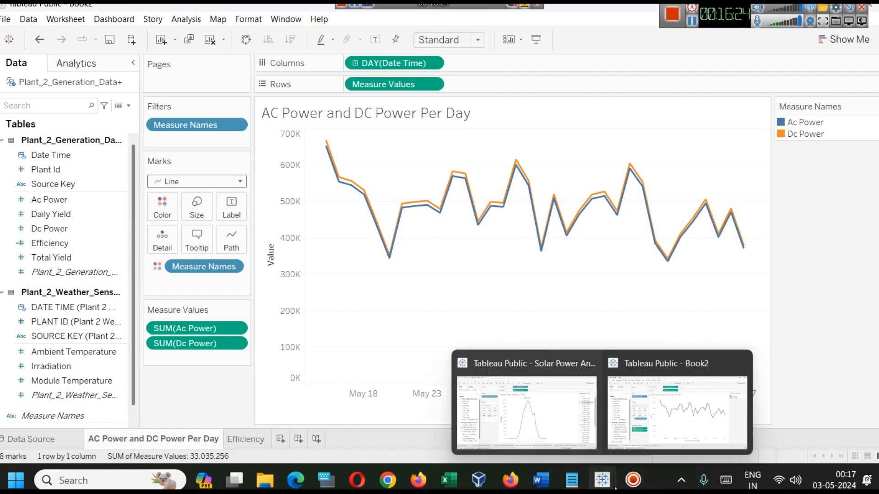
{"action": "left_click", "coordinate": [561, 403]}
{"action": "mouse_move", "coordinate": [389, 393]}
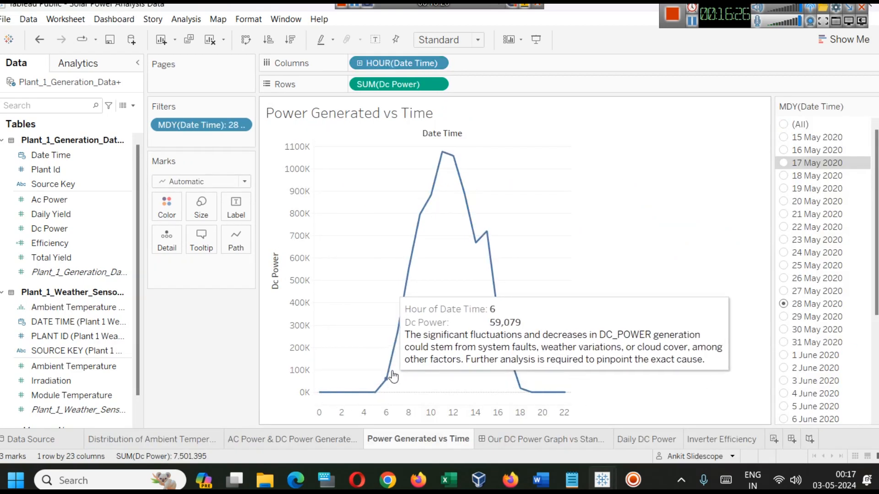
Switch to the Book2 workbook and add a new worksheet with Dc Power in Rows and Date Time in Columns
{"action": "mouse_move", "coordinate": [497, 317]}
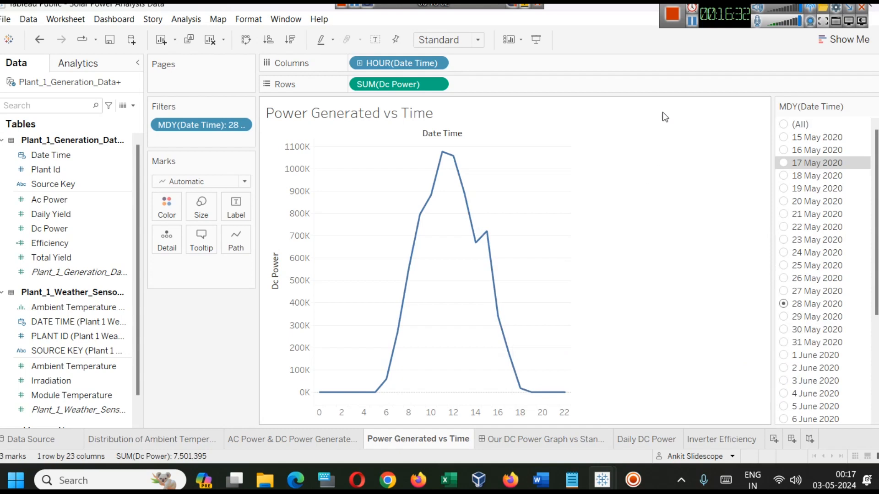
{"action": "left_click_drag", "start_coordinate": [714, 19], "coordinate": [753, 56]}
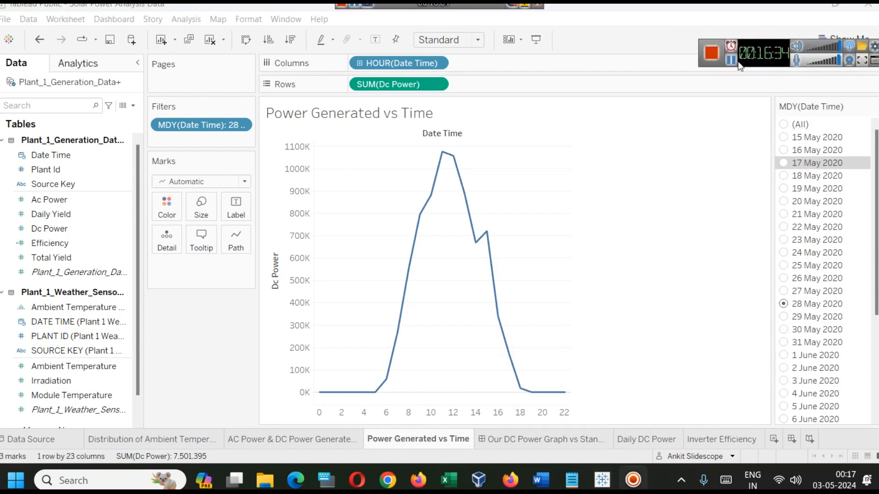
{"action": "mouse_move", "coordinate": [603, 478]}
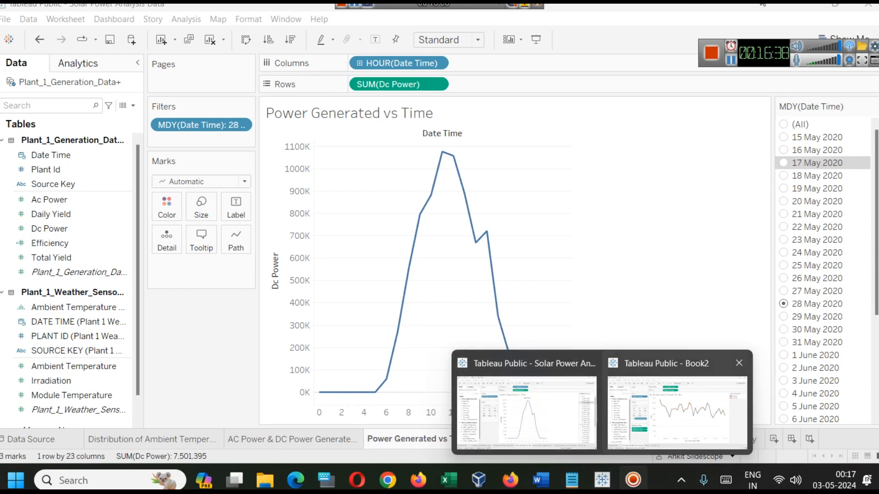
{"action": "left_click", "coordinate": [677, 412]}
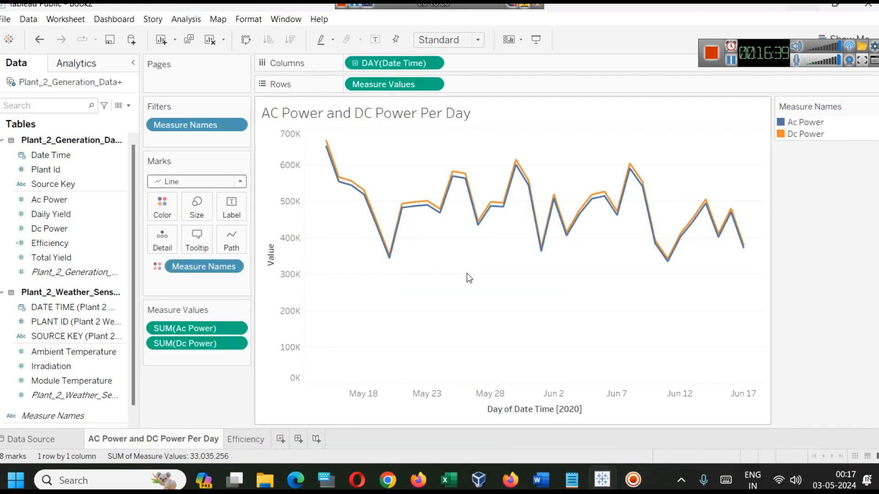
{"action": "left_click", "coordinate": [280, 439]}
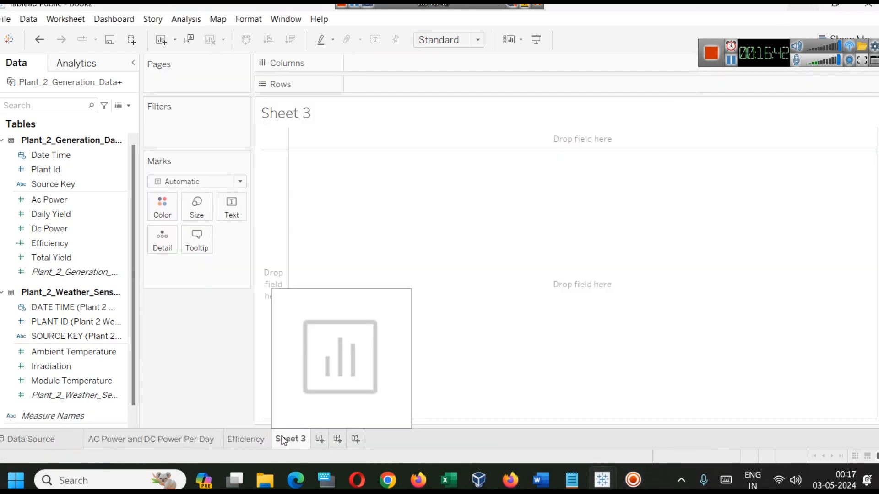
{"action": "left_click_drag", "start_coordinate": [43, 225], "coordinate": [370, 87]}
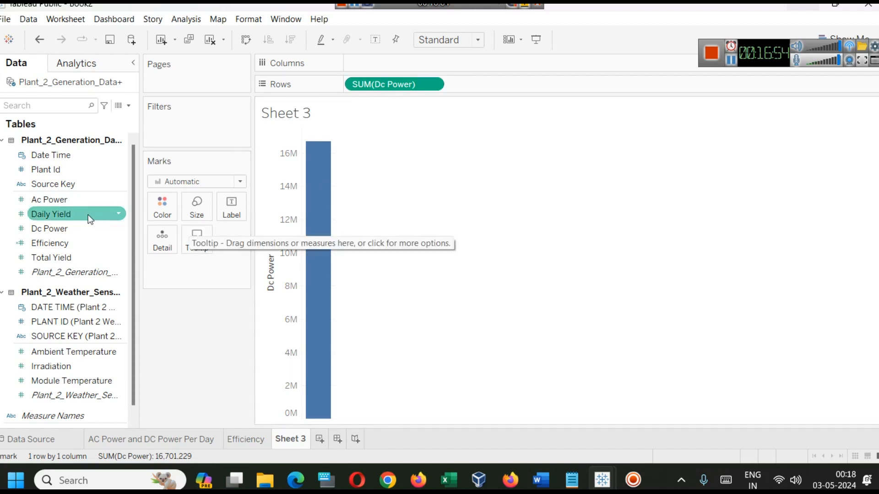
{"action": "left_click_drag", "start_coordinate": [56, 157], "coordinate": [414, 59]}
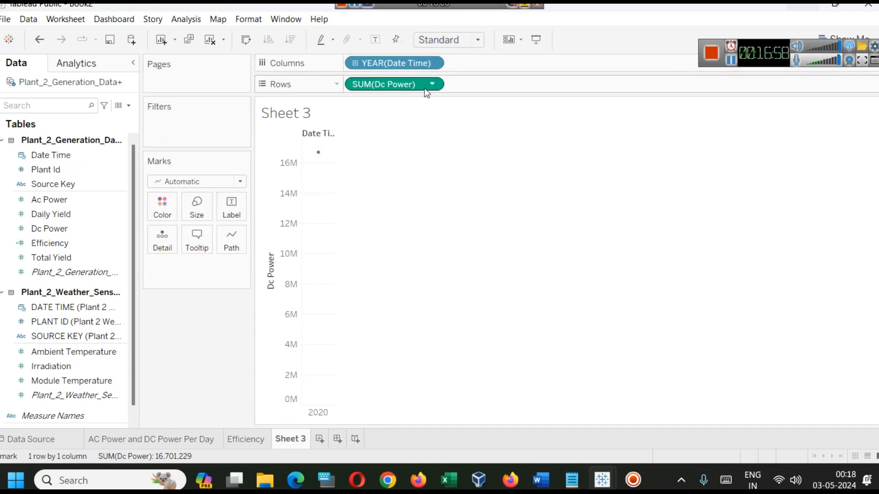
{"action": "left_click", "coordinate": [431, 64]}
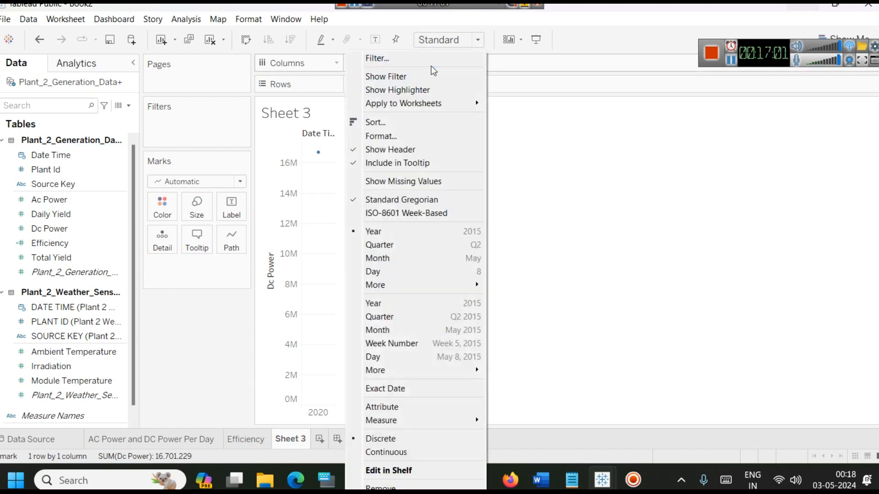
{"action": "left_click", "coordinate": [387, 244]}
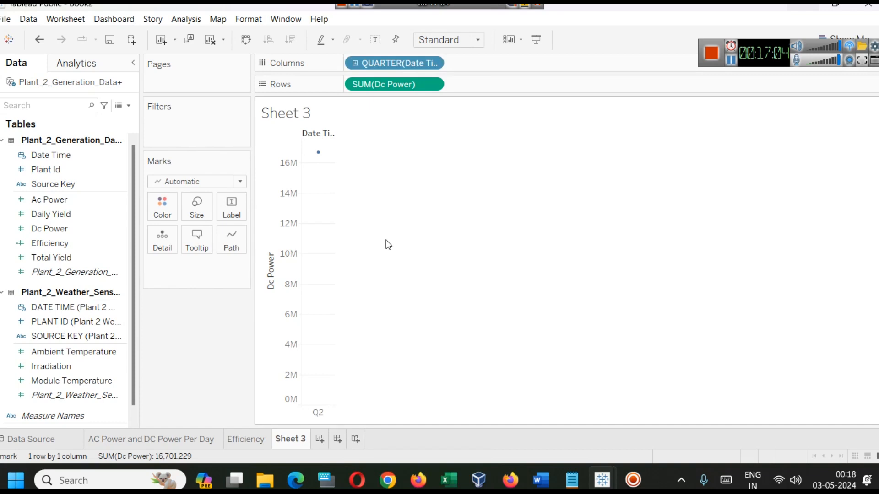
{"action": "left_click", "coordinate": [355, 63]}
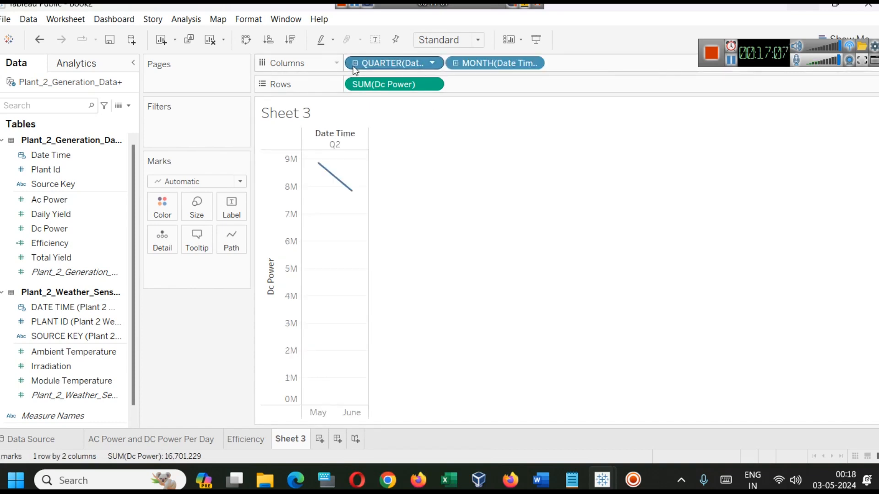
{"action": "left_click", "coordinate": [456, 63]}
{"action": "left_click", "coordinate": [556, 63]}
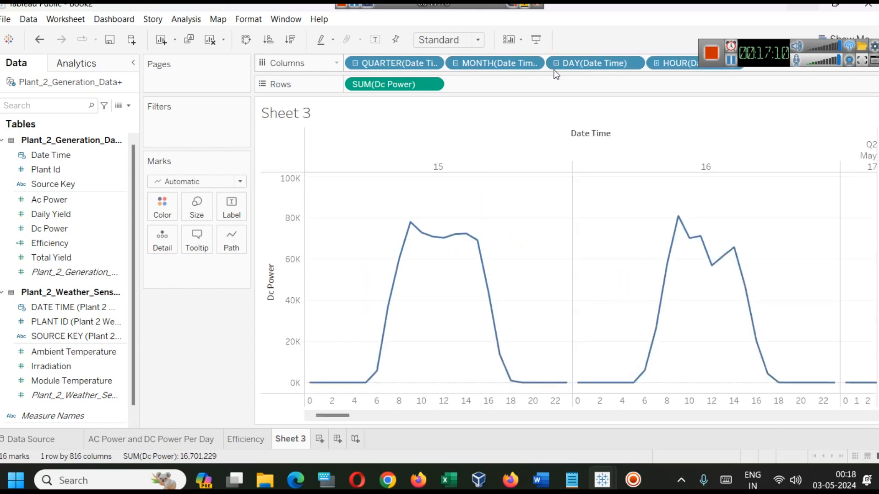
{"action": "key", "text": "ctrl+z"}
{"action": "key", "text": "ctrl+z"}
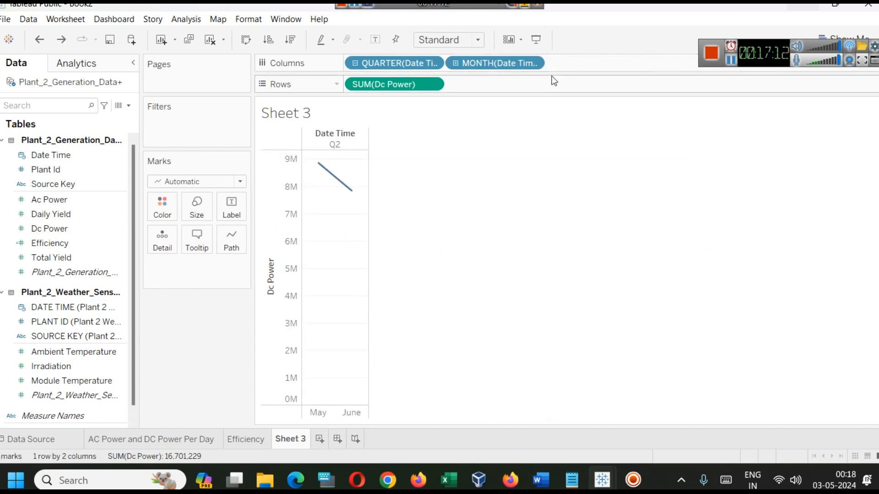
{"action": "key", "text": "ctrl+z"}
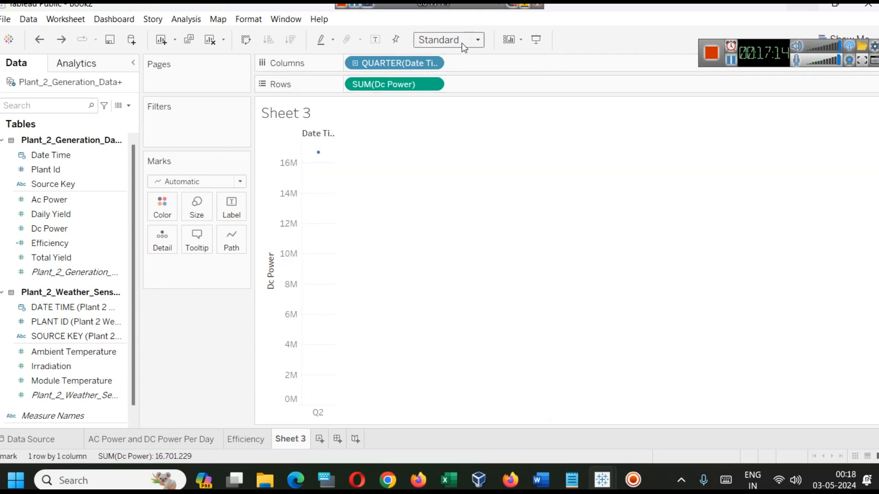
{"action": "key", "text": "ctrl+z"}
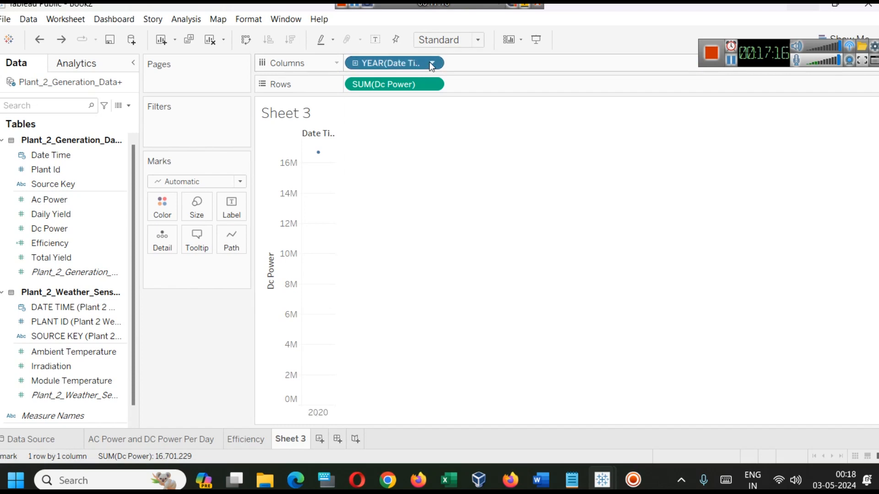
Set the Date Time field in Columns to the discrete Hour level for the Dc Power chart
{"action": "left_click", "coordinate": [430, 63]}
{"action": "mouse_move", "coordinate": [423, 285]}
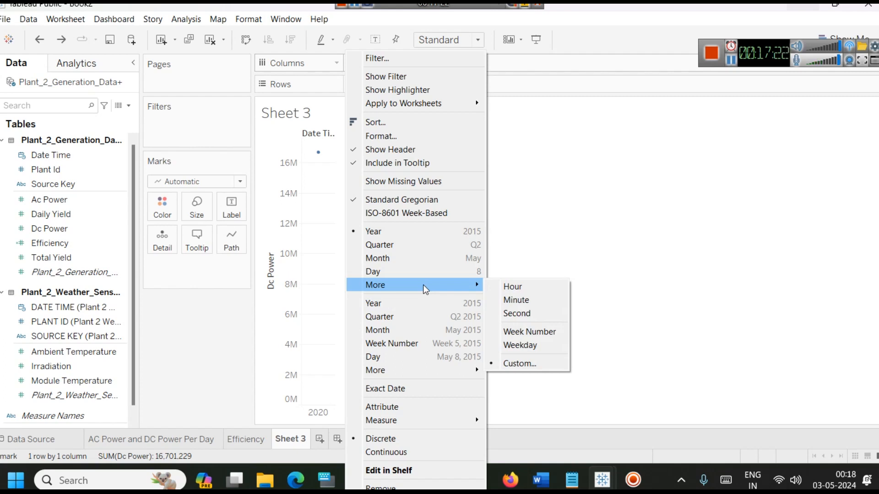
{"action": "left_click", "coordinate": [513, 287]}
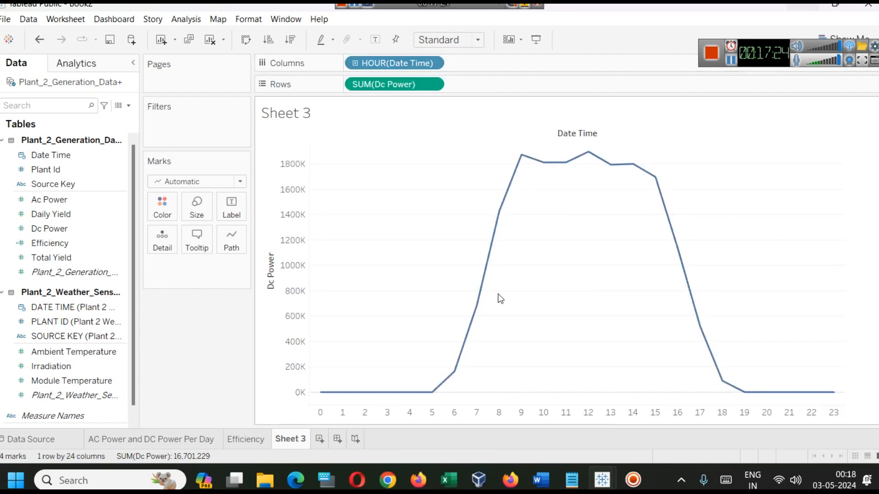
Try the continuous Hour level for Date Time in Columns, and return the field to discrete Hour
{"action": "left_click", "coordinate": [432, 63]}
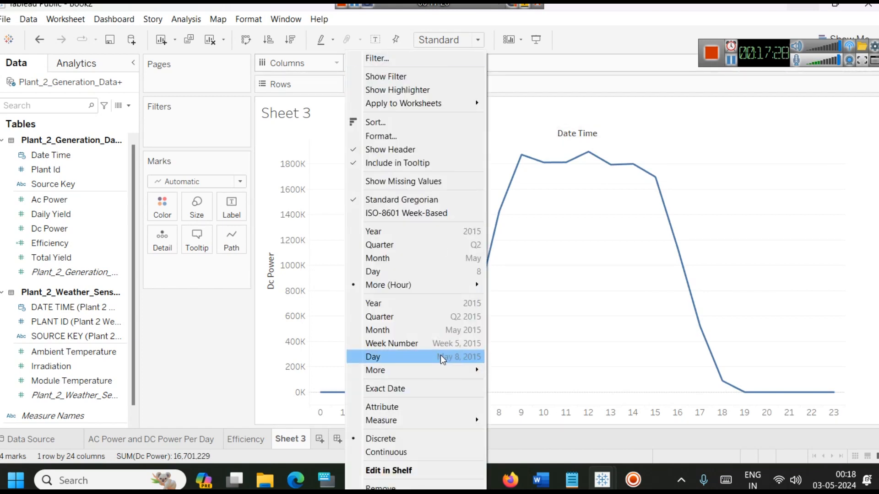
{"action": "mouse_move", "coordinate": [446, 367]}
{"action": "left_click", "coordinate": [503, 368]}
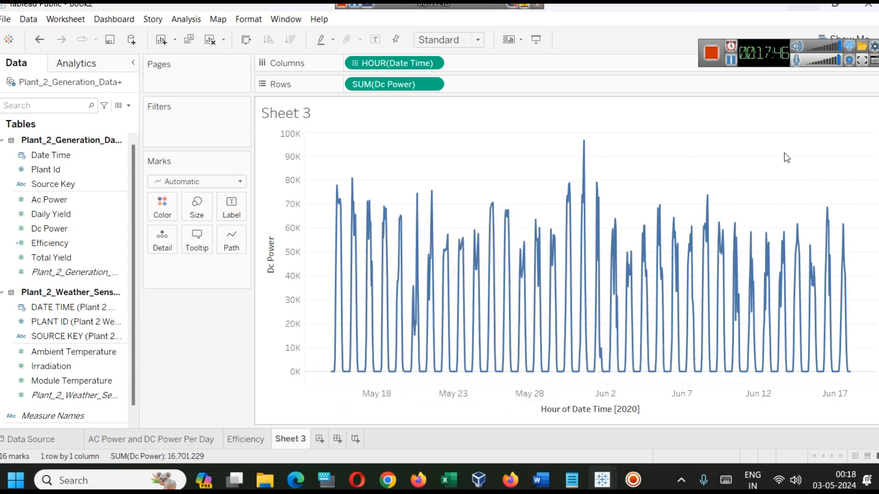
{"action": "left_click", "coordinate": [432, 63]}
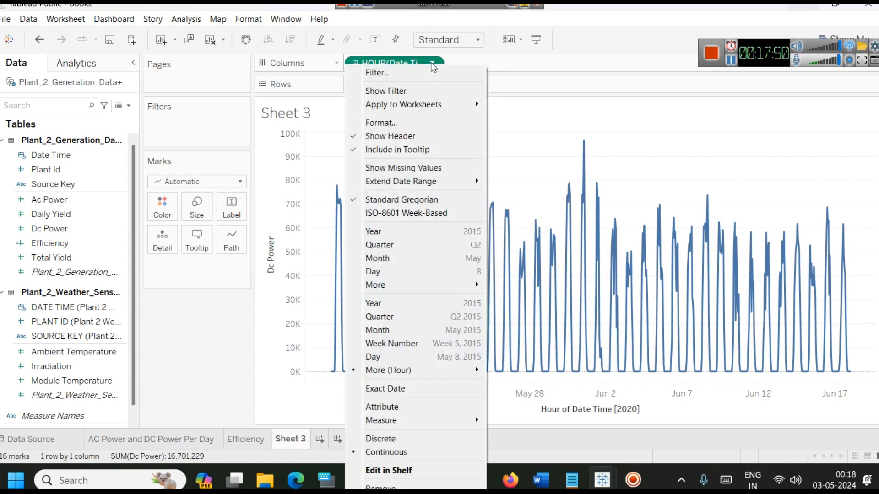
{"action": "mouse_move", "coordinate": [454, 285]}
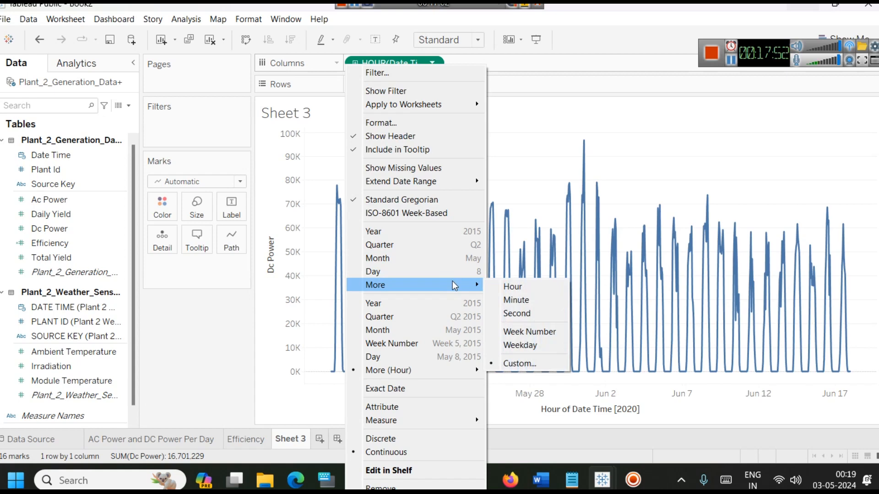
{"action": "left_click", "coordinate": [516, 290]}
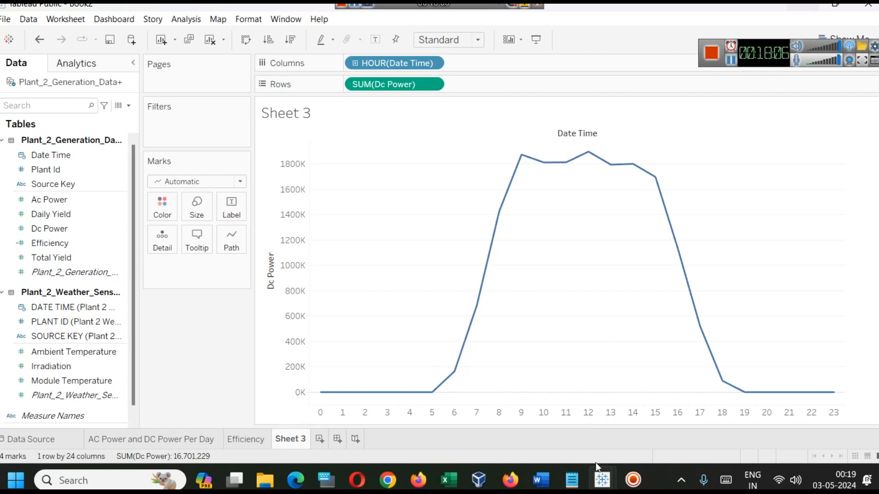
Compare the standard solar output curve on the finished workbook's DC power dashboard with the hourly DC power curve in Book2
{"action": "mouse_move", "coordinate": [608, 487]}
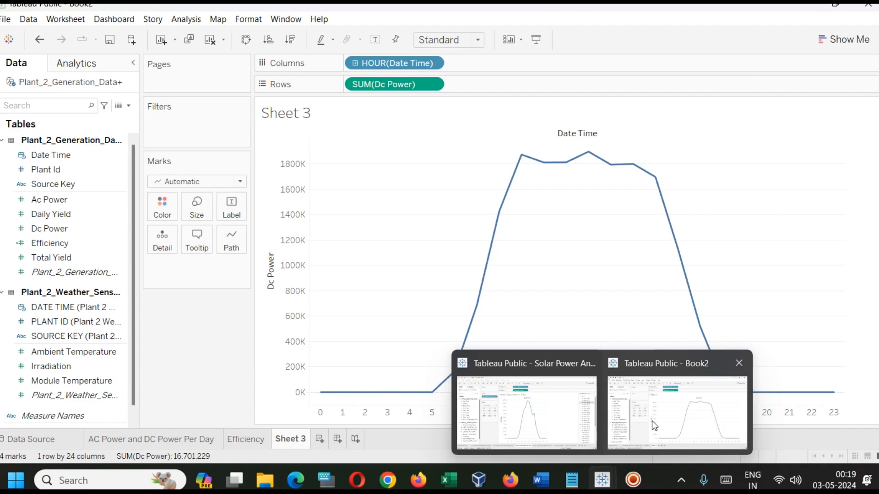
{"action": "left_click", "coordinate": [572, 422]}
{"action": "left_click", "coordinate": [532, 437]}
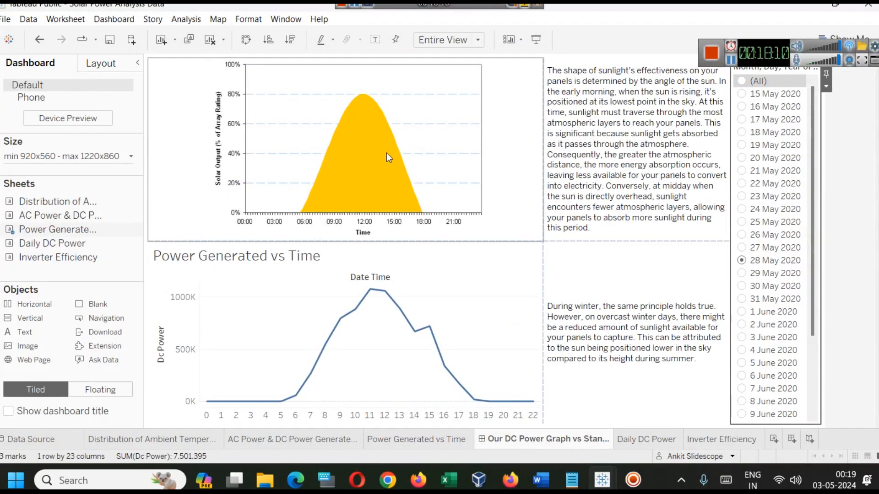
{"action": "left_click", "coordinate": [803, 10]}
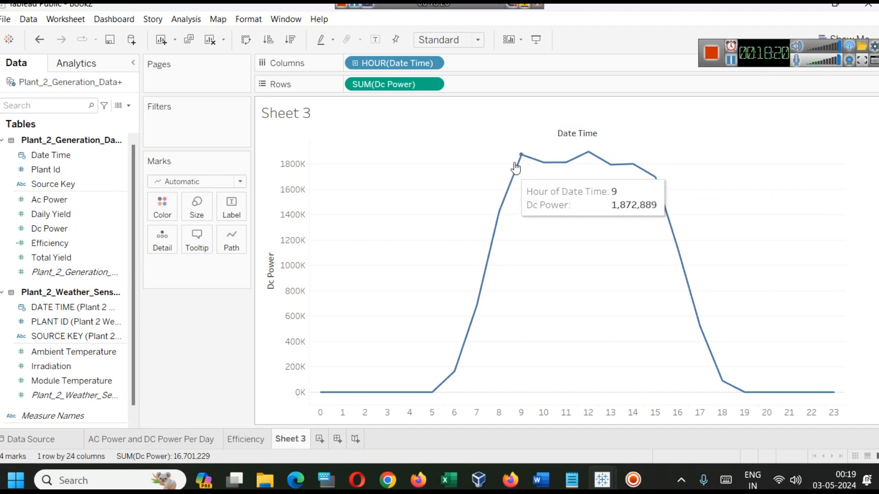
{"action": "mouse_move", "coordinate": [660, 188]}
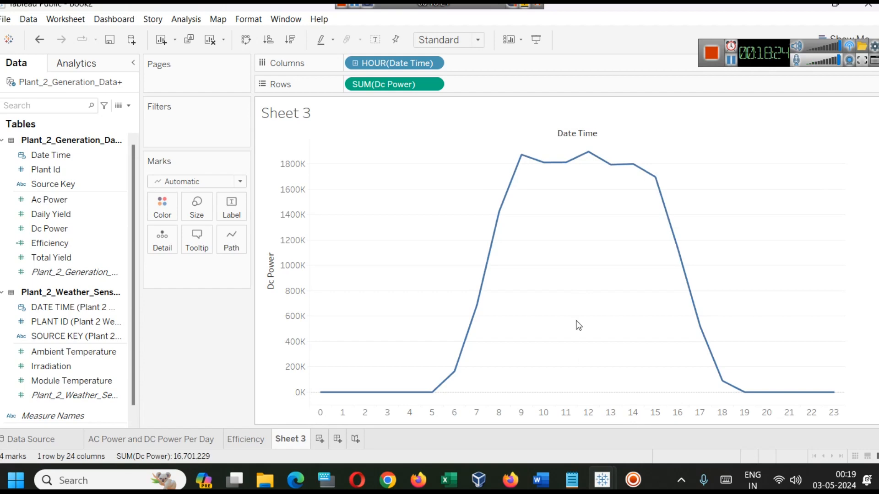
Set the date filter on the finished workbook's DC power dashboard to (All), and return to Sheet 3 in Book2
{"action": "mouse_move", "coordinate": [572, 479]}
{"action": "mouse_move", "coordinate": [602, 480]}
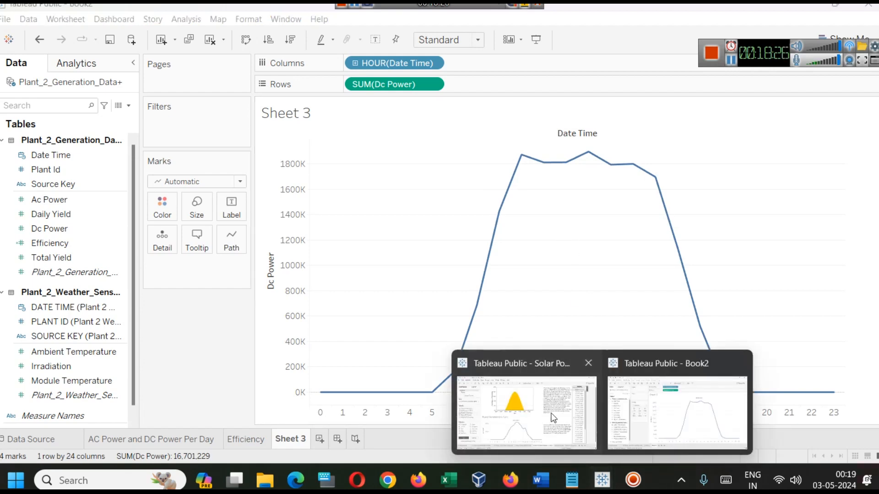
{"action": "left_click", "coordinate": [540, 426]}
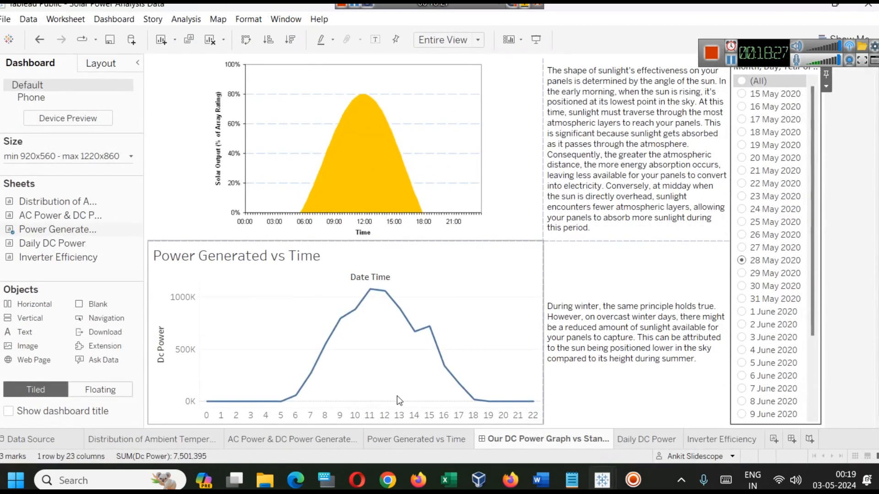
{"action": "left_click", "coordinate": [742, 81]}
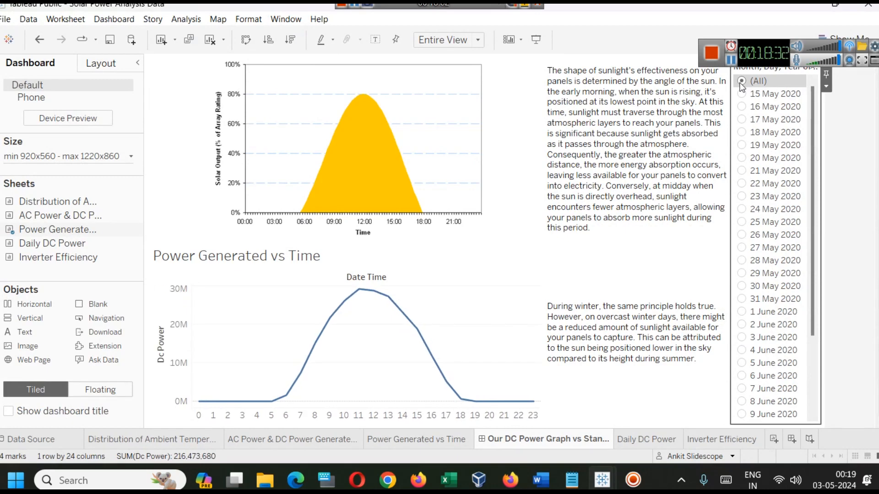
{"action": "left_click", "coordinate": [797, 4]}
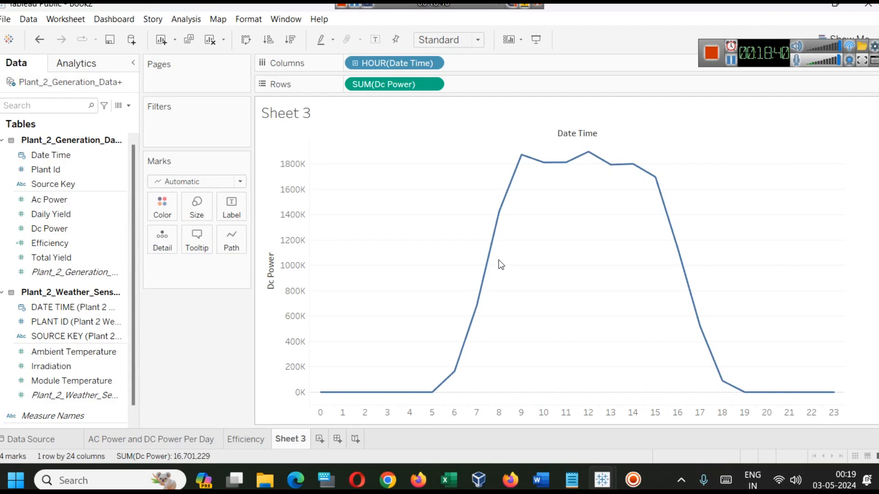
{"action": "left_click", "coordinate": [74, 186]}
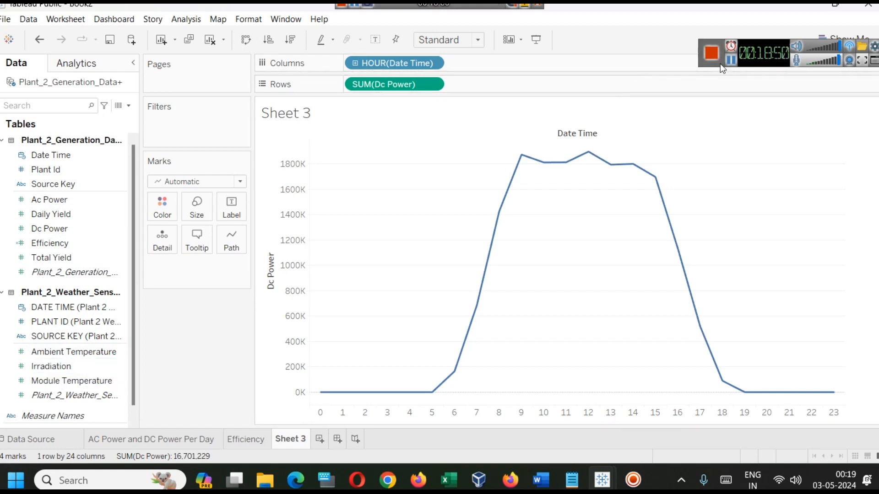
Switch to the Word document and examine the notes on winter sunlight, irradiance and solar irradiation at 110% zoom
{"action": "key", "text": "alt+Tab"}
{"action": "scroll", "coordinate": [285, 371], "scroll_direction": "down", "scroll_amount": 3}
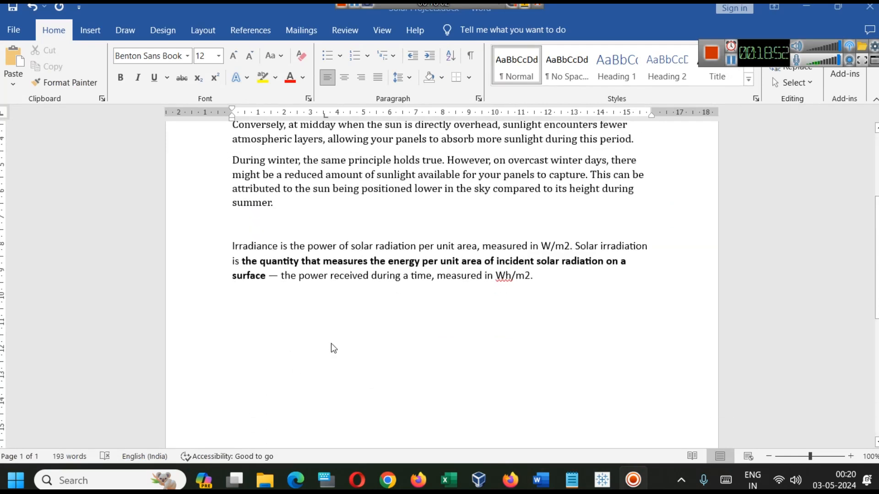
{"action": "scroll", "coordinate": [298, 342], "scroll_direction": "up", "scroll_amount": 1, "text": "ctrl"}
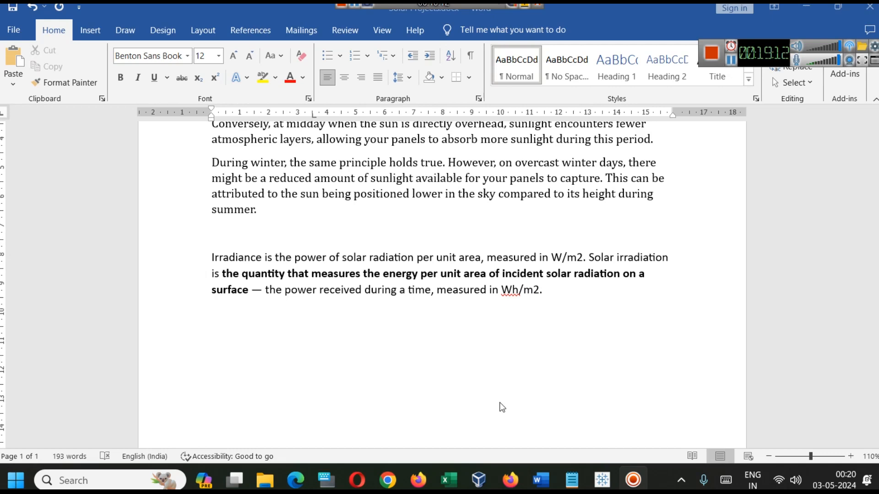
Switch to Firefox, open the Colorstech article How Solar Panels Work, and examine its solar cell block diagram
{"action": "key", "text": "alt+Tab"}
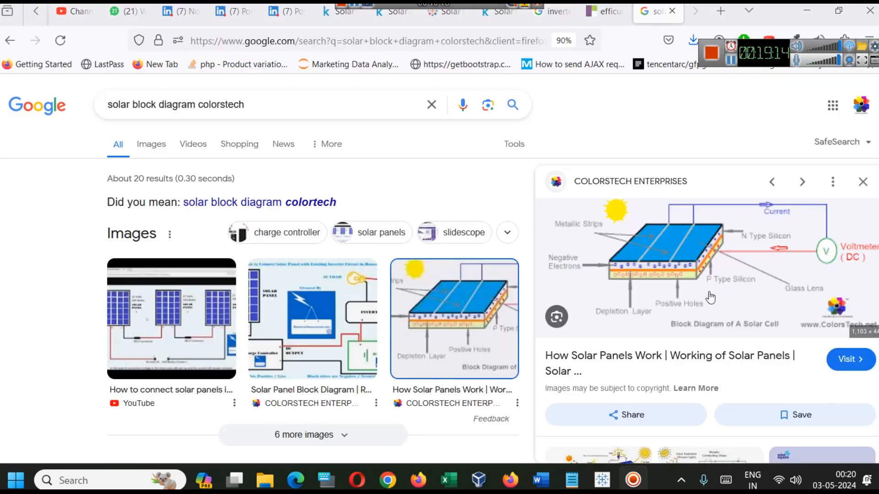
{"action": "left_click", "coordinate": [680, 268]}
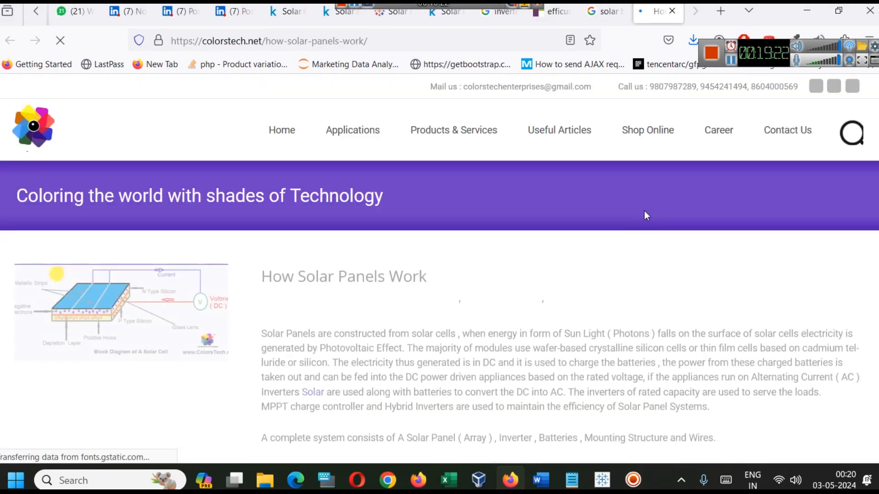
{"action": "scroll", "coordinate": [644, 215], "scroll_direction": "down", "scroll_amount": 5}
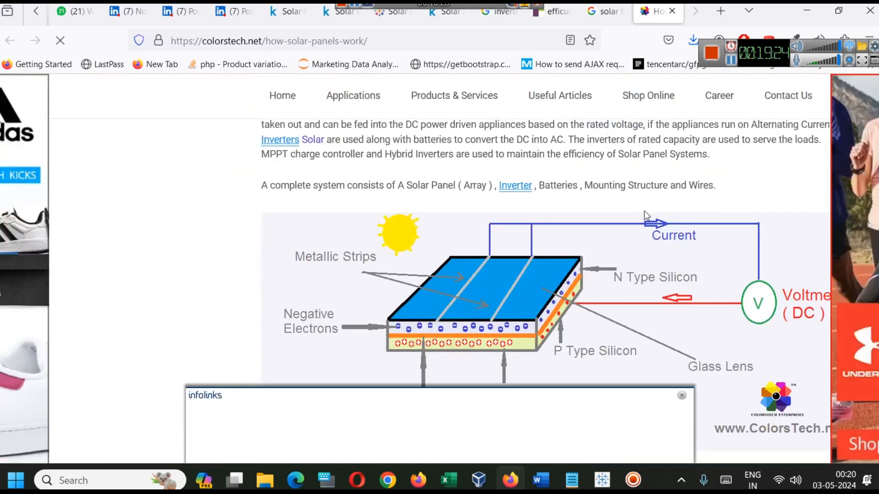
Open the solar cell block diagram image in its own tab and examine it, checking the irradiance notes in the Word document
{"action": "left_click", "coordinate": [681, 396]}
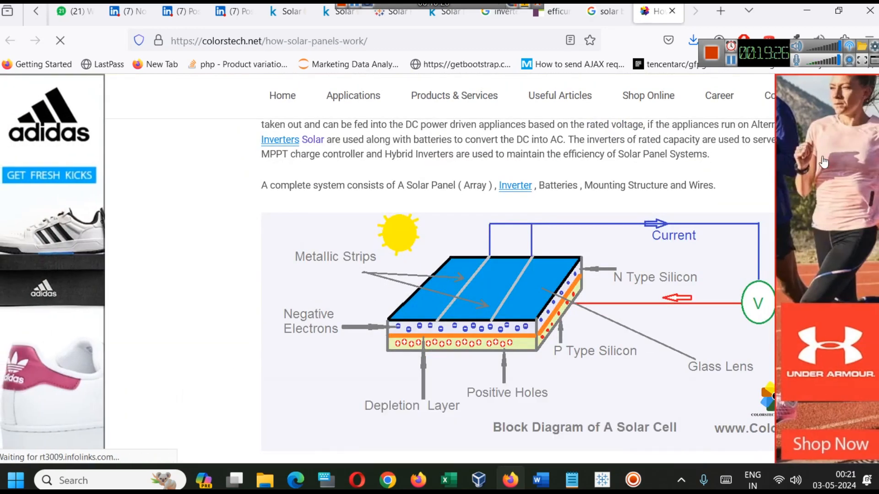
{"action": "right_click", "coordinate": [516, 275]}
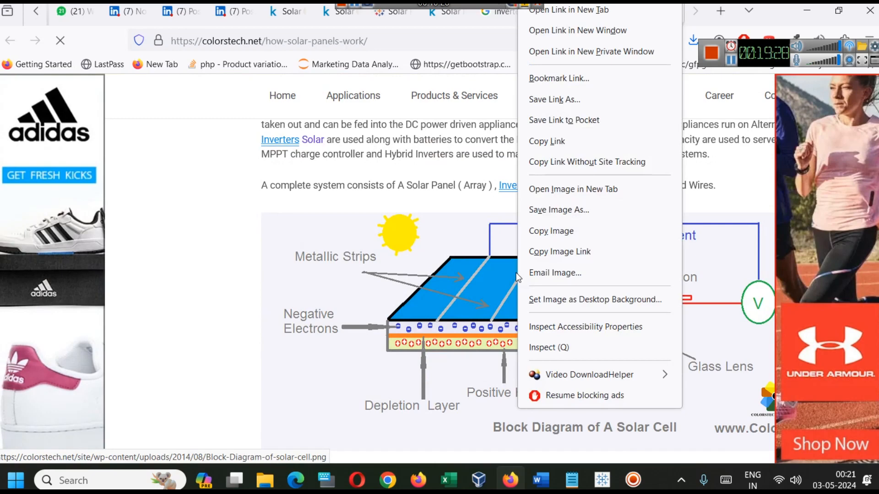
{"action": "left_click", "coordinate": [570, 196]}
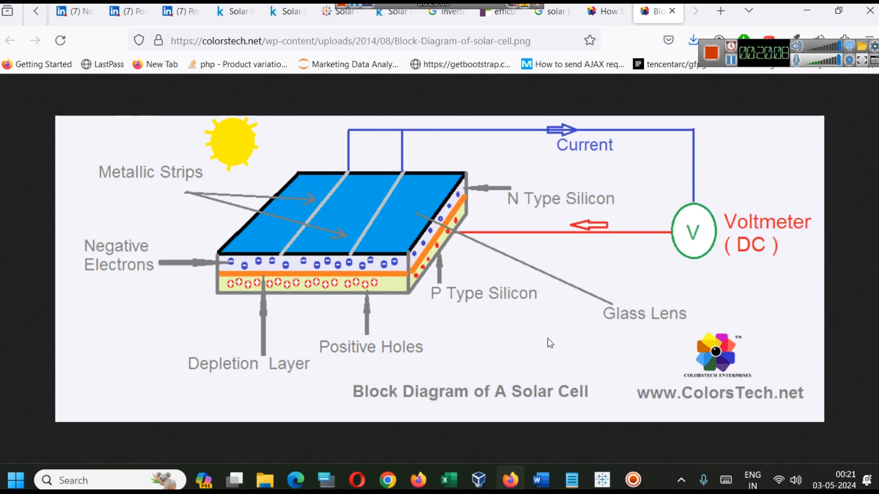
{"action": "left_click", "coordinate": [536, 483]}
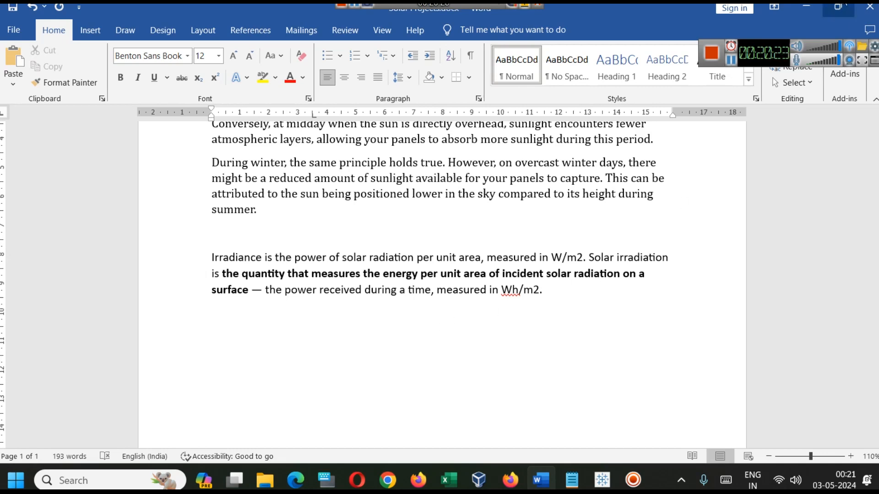
{"action": "key", "text": "alt+Tab"}
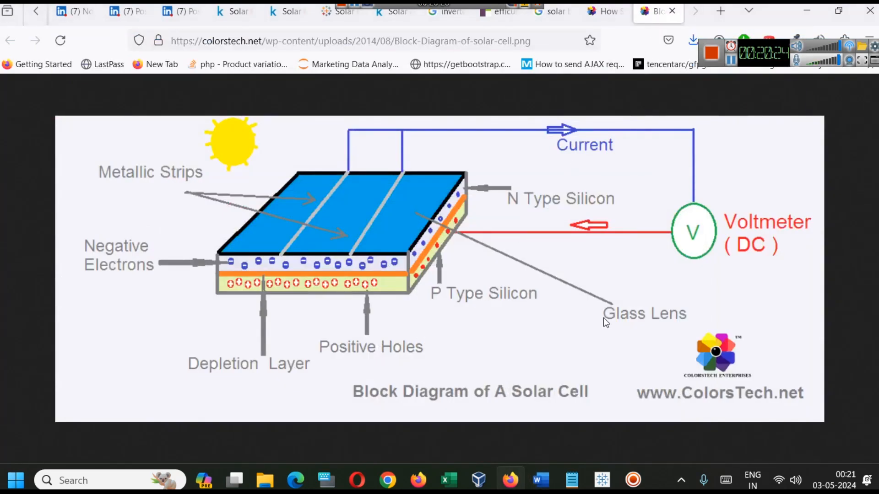
Switch to Book2 in Tableau Public and rename Sheet 3 as DC Power Generated Per hour
{"action": "mouse_move", "coordinate": [613, 472]}
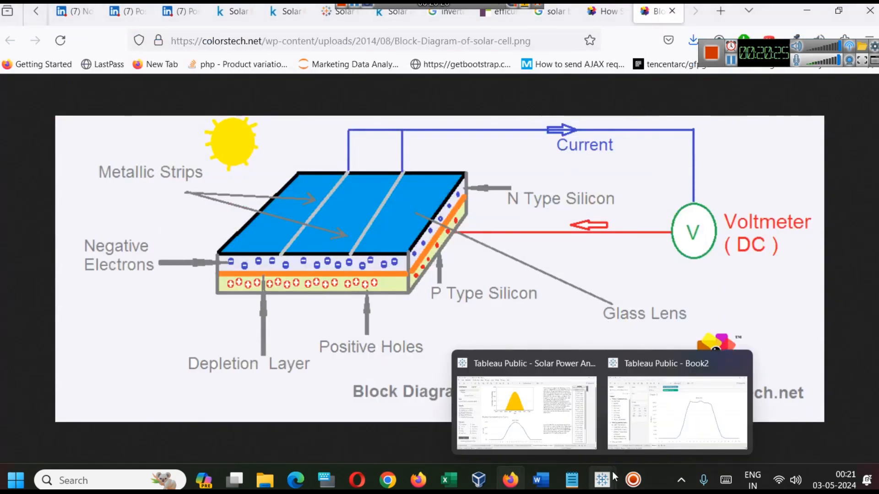
{"action": "left_click", "coordinate": [623, 446]}
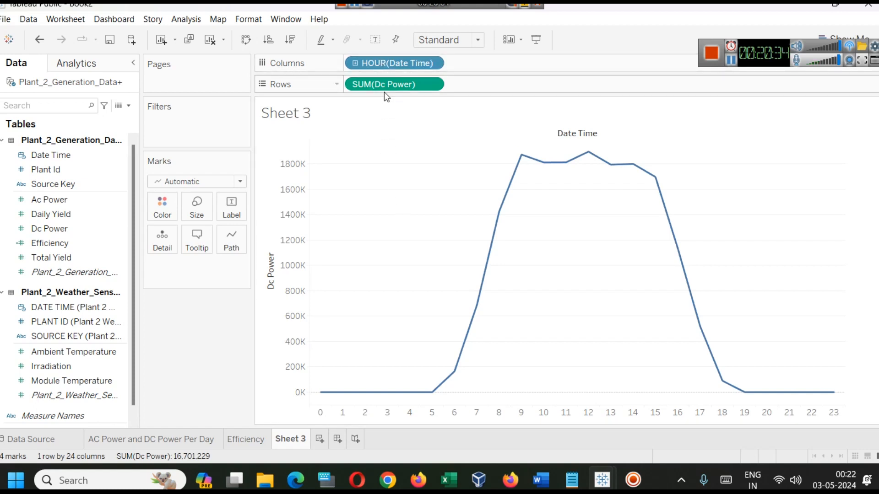
{"action": "right_click", "coordinate": [296, 440]}
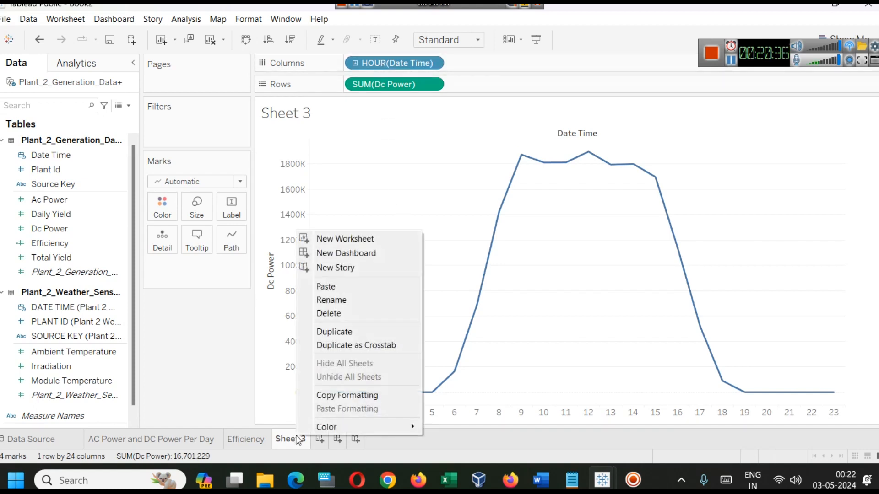
{"action": "left_click", "coordinate": [335, 300]}
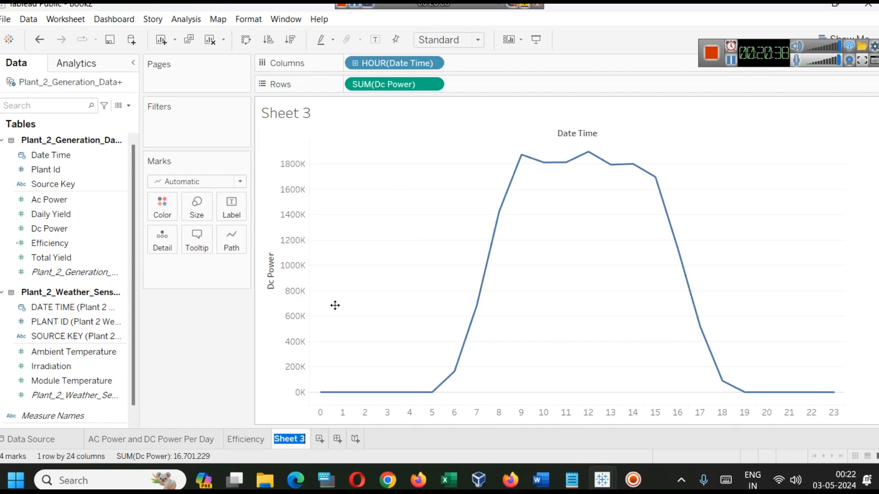
{"action": "type", "text": "DC Powe"}
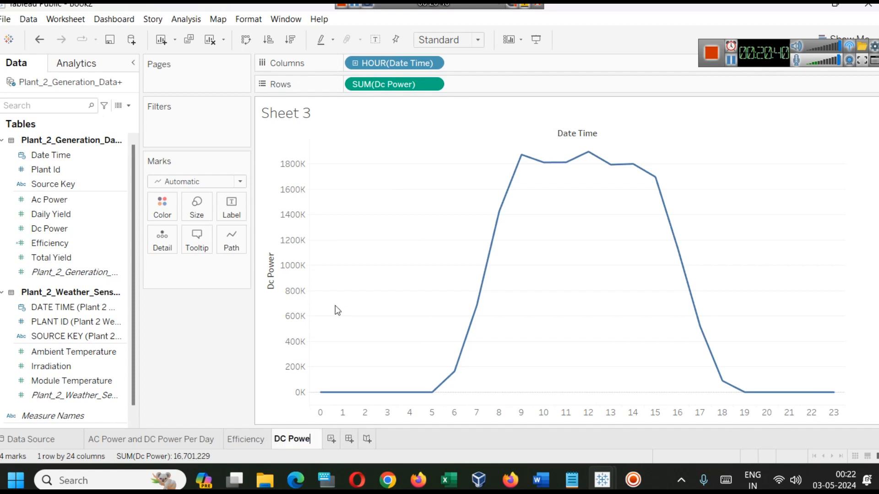
{"action": "type", "text": "r Generat"}
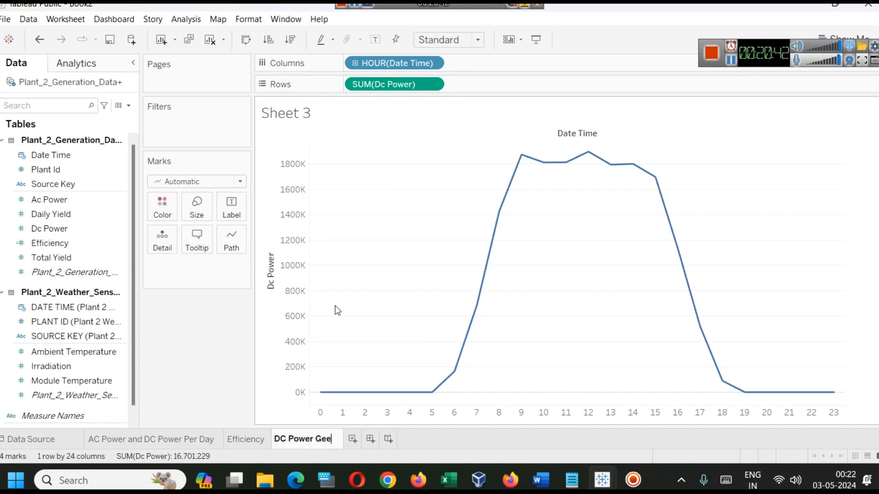
{"action": "type", "text": "ed P"}
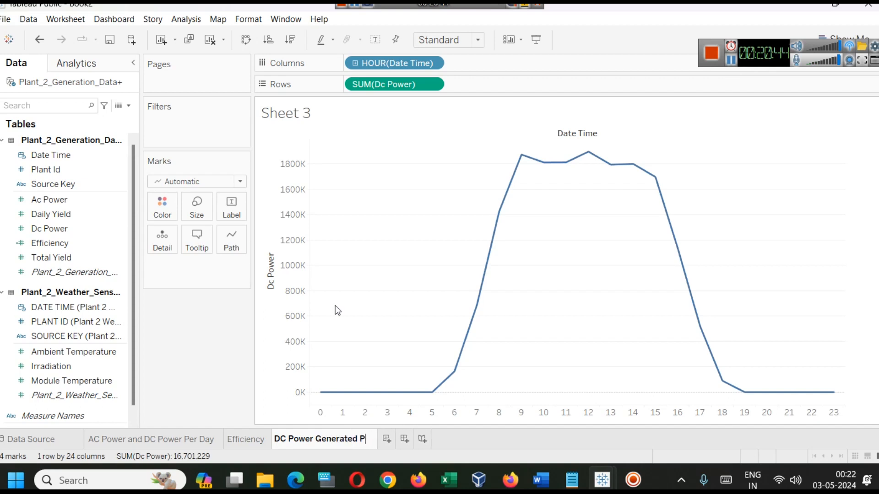
{"action": "type", "text": "er Oo"}
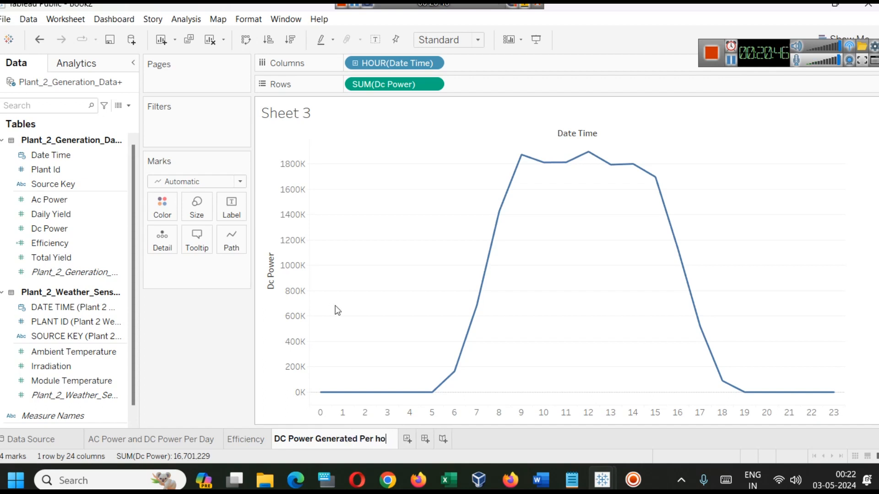
{"action": "type", "text": "ur"}
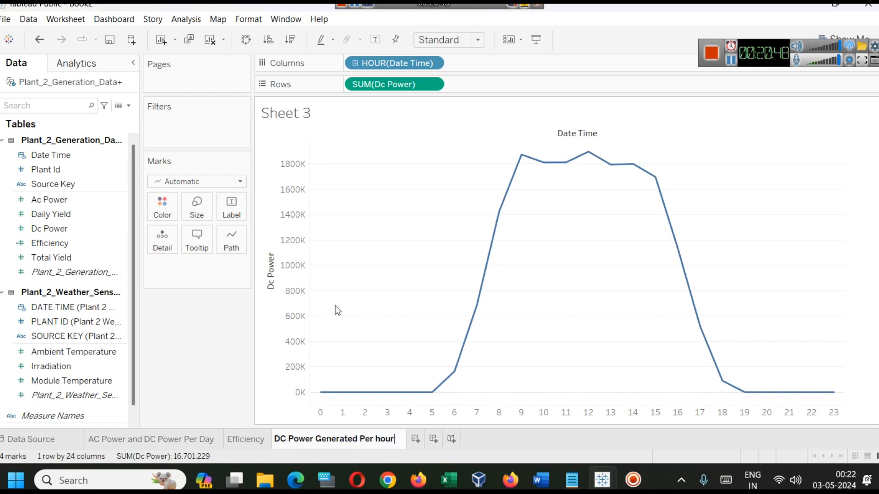
{"action": "key", "text": "Return"}
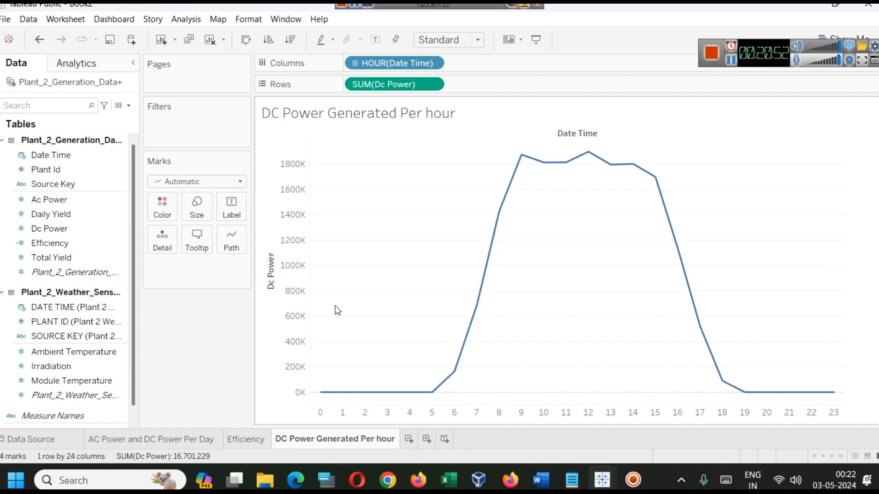
{"action": "left_click_drag", "start_coordinate": [760, 43], "coordinate": [691, 6]}
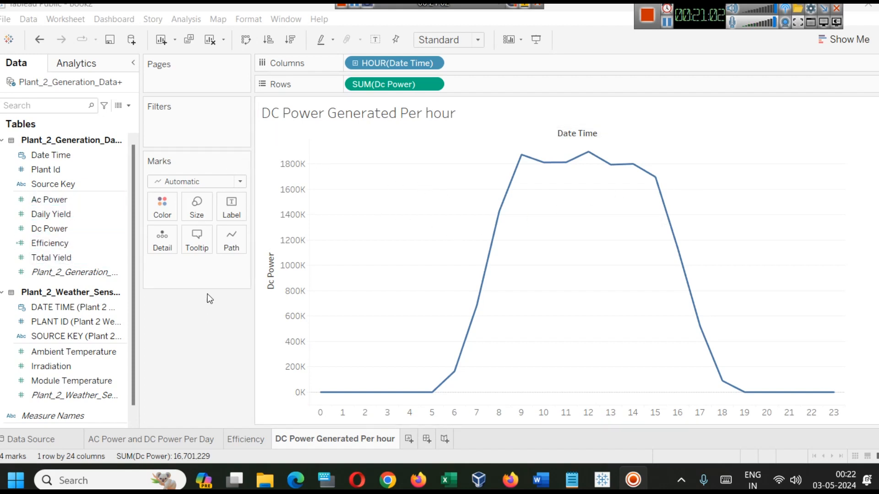
Add a Month / Day / Year filter on Date Time with all dates selected, and show the filter beside the chart
{"action": "left_click_drag", "start_coordinate": [84, 157], "coordinate": [175, 139]}
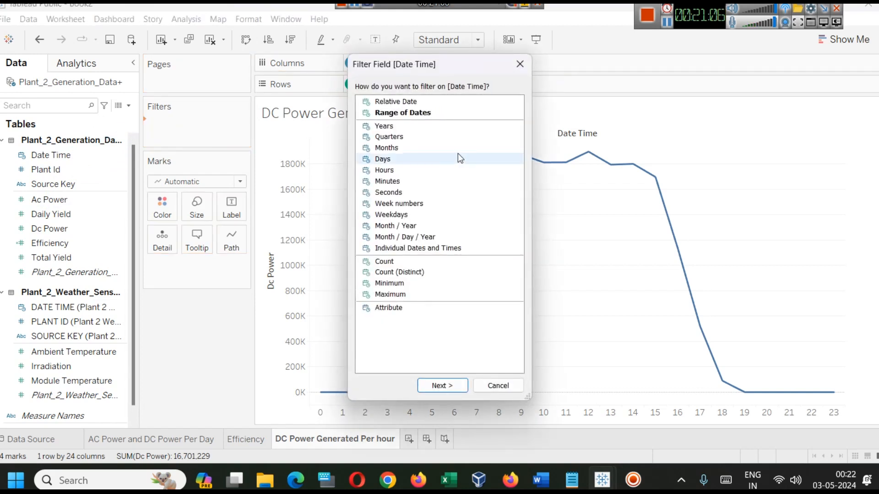
{"action": "left_click", "coordinate": [432, 114]}
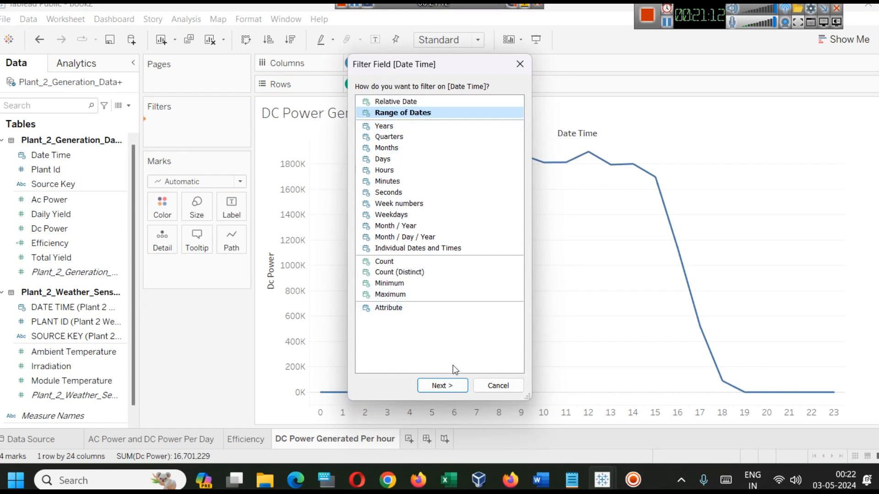
{"action": "left_click", "coordinate": [452, 382]}
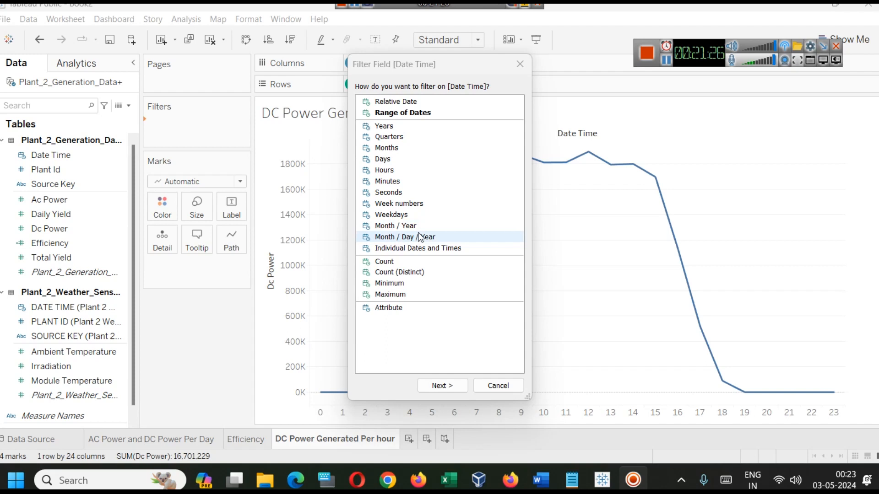
{"action": "left_click", "coordinate": [398, 241]}
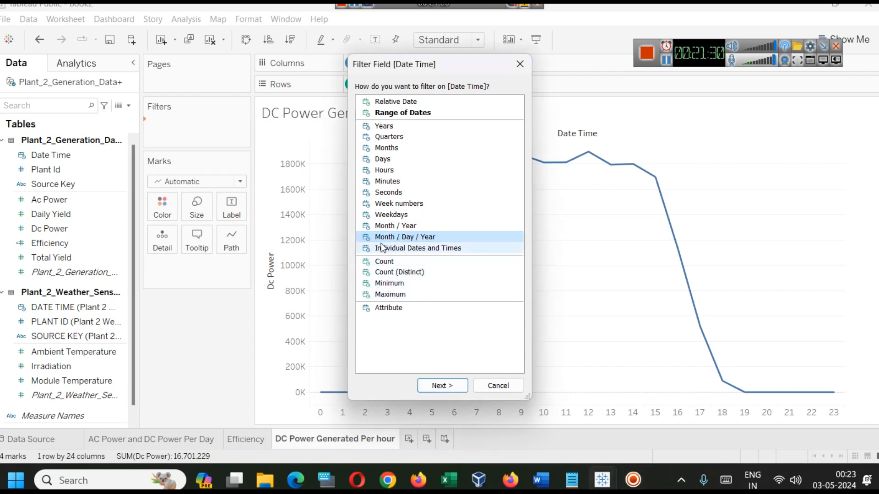
{"action": "left_click", "coordinate": [442, 389]}
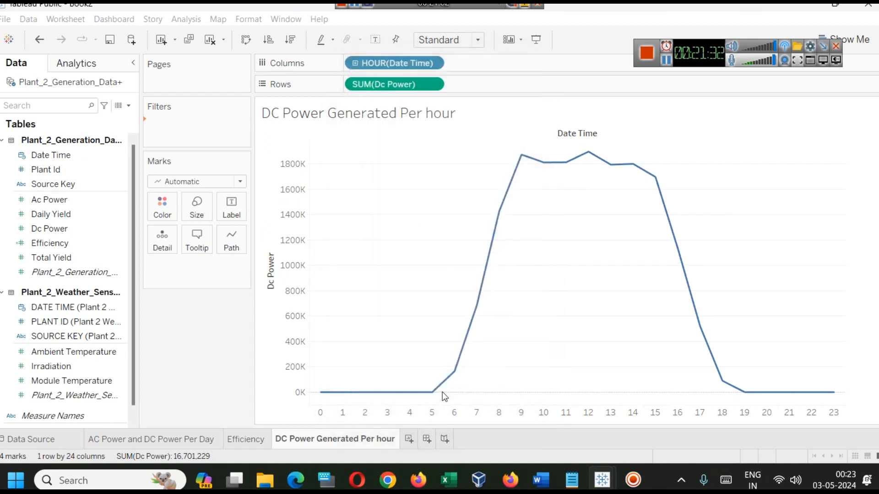
{"action": "scroll", "coordinate": [402, 214], "scroll_direction": "down", "scroll_amount": 8}
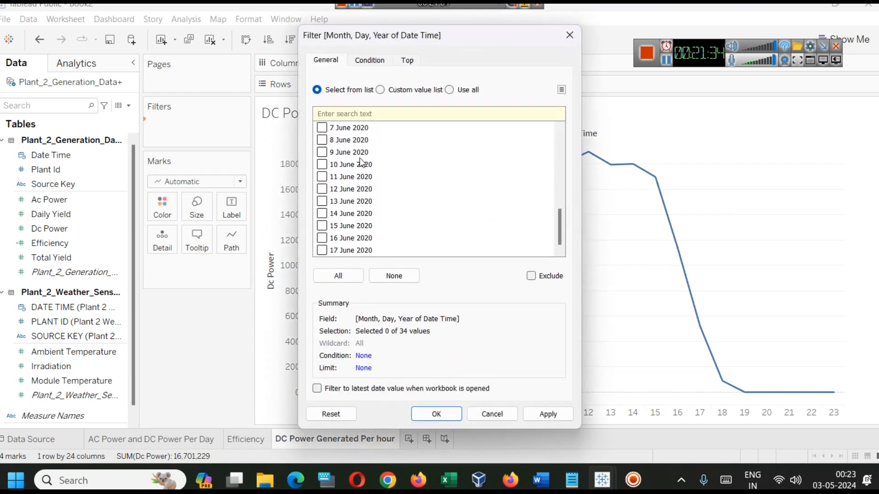
{"action": "scroll", "coordinate": [319, 178], "scroll_direction": "up", "scroll_amount": 8}
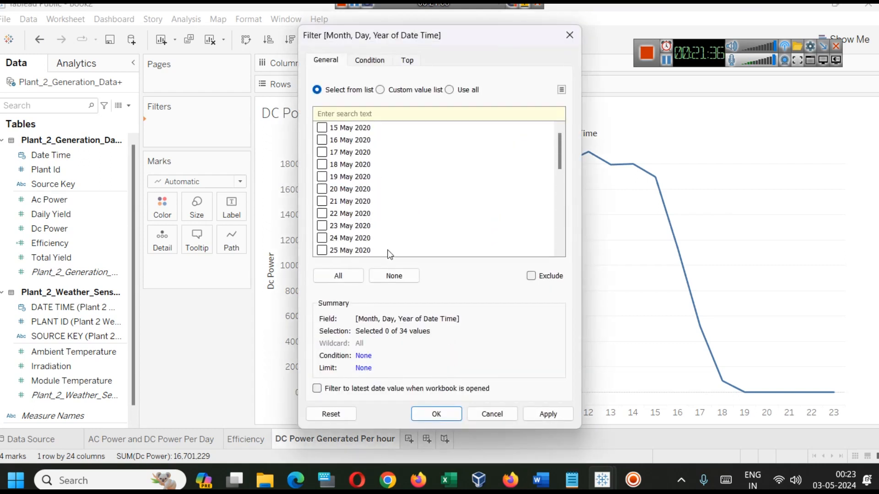
{"action": "left_click", "coordinate": [338, 276]}
{"action": "left_click", "coordinate": [548, 415]}
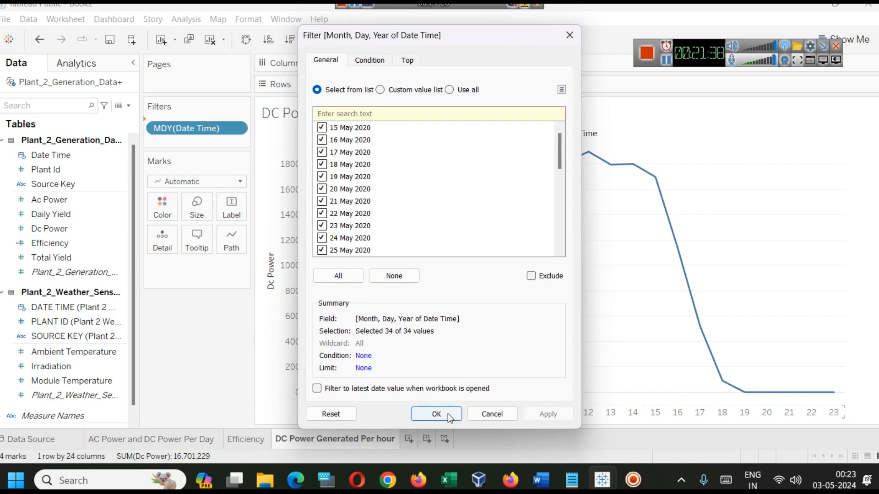
{"action": "left_click", "coordinate": [448, 414]}
{"action": "right_click", "coordinate": [203, 128]}
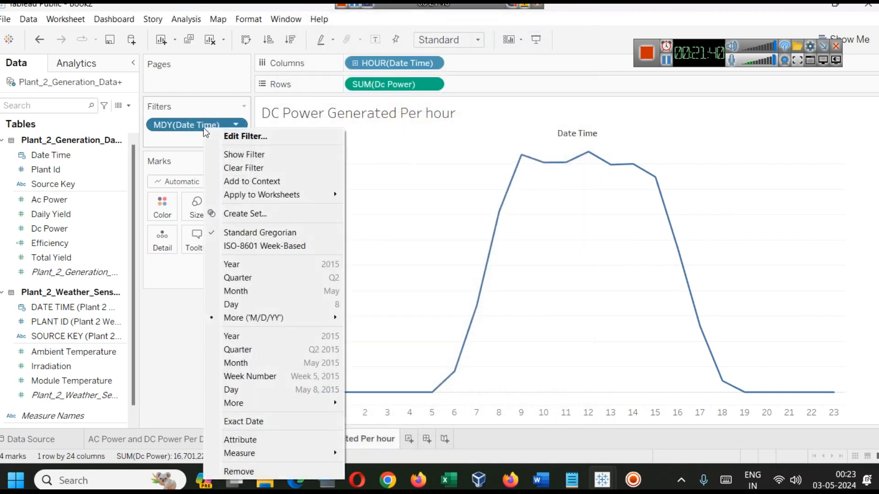
{"action": "left_click", "coordinate": [255, 155]}
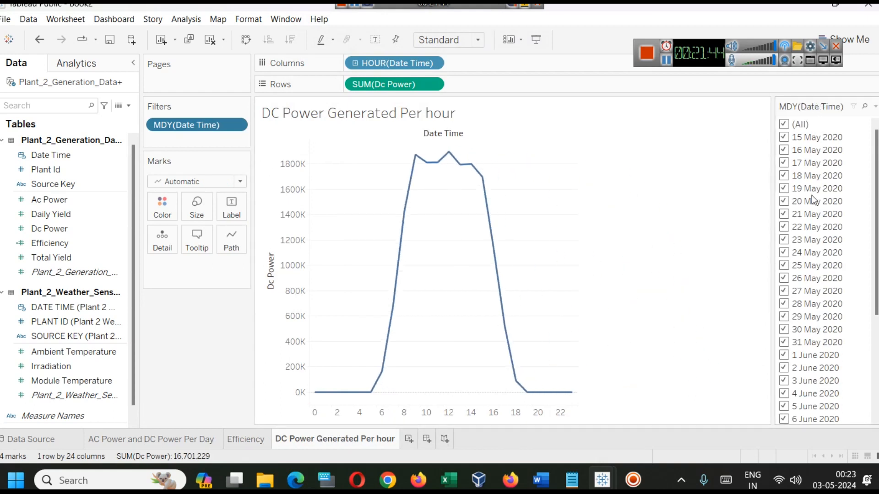
Try excluding 17, 19 and 21 May 2020 in the date filter, and reselect (All)
{"action": "left_click", "coordinate": [785, 125]}
{"action": "left_click", "coordinate": [784, 124]}
{"action": "left_click", "coordinate": [789, 163]}
{"action": "left_click", "coordinate": [784, 189]}
{"action": "left_click", "coordinate": [783, 214]}
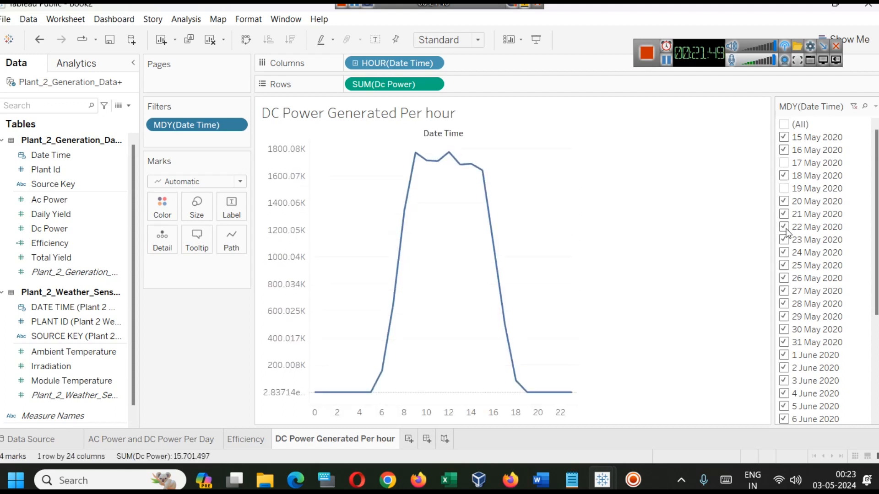
{"action": "left_click", "coordinate": [787, 126]}
Change the date filter to Single Value (dropdown) and try it with 15 May 2020 and 16 May 2020
{"action": "left_click", "coordinate": [875, 107]}
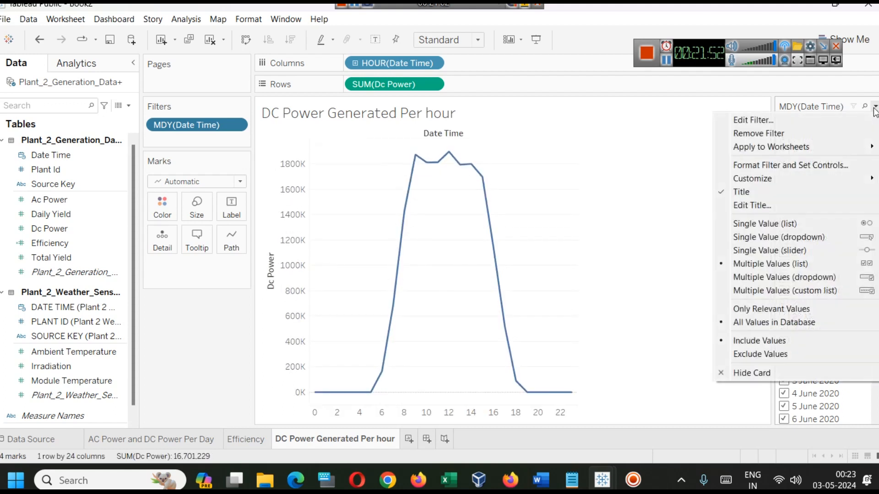
{"action": "left_click", "coordinate": [801, 236]}
{"action": "left_click", "coordinate": [847, 123]}
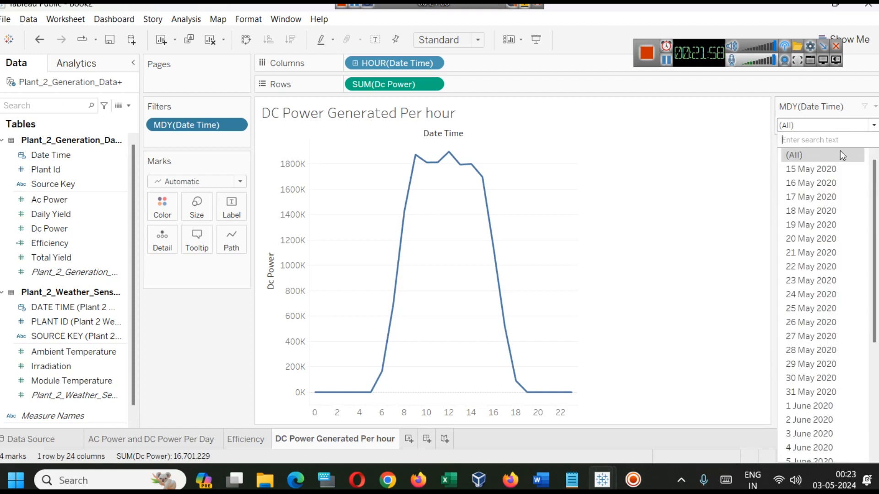
{"action": "left_click", "coordinate": [839, 166]}
{"action": "left_click", "coordinate": [831, 125]}
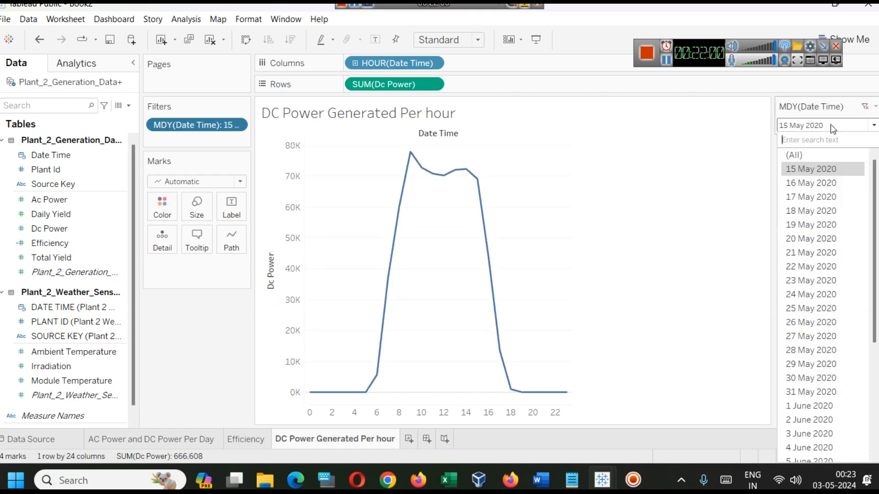
{"action": "left_click", "coordinate": [822, 181]}
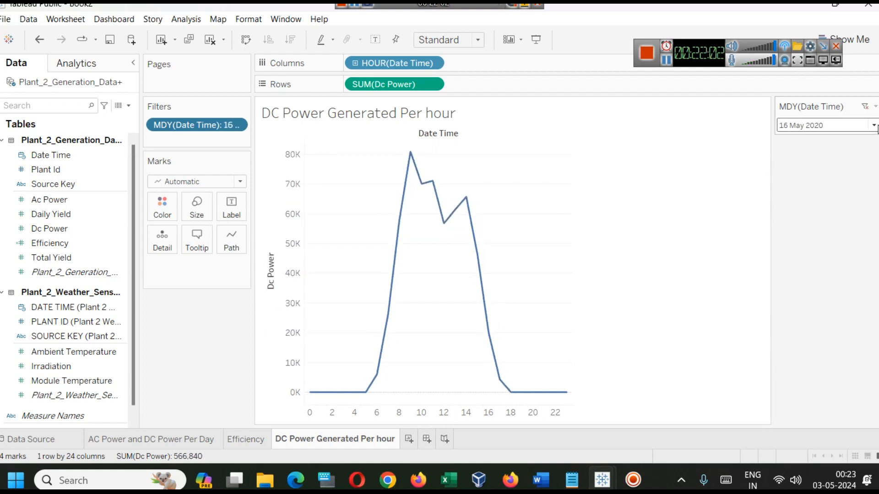
Change the date filter to Single Value (list), select 20 May 2020, and examine that day's hourly DC power curve
{"action": "left_click", "coordinate": [875, 106]}
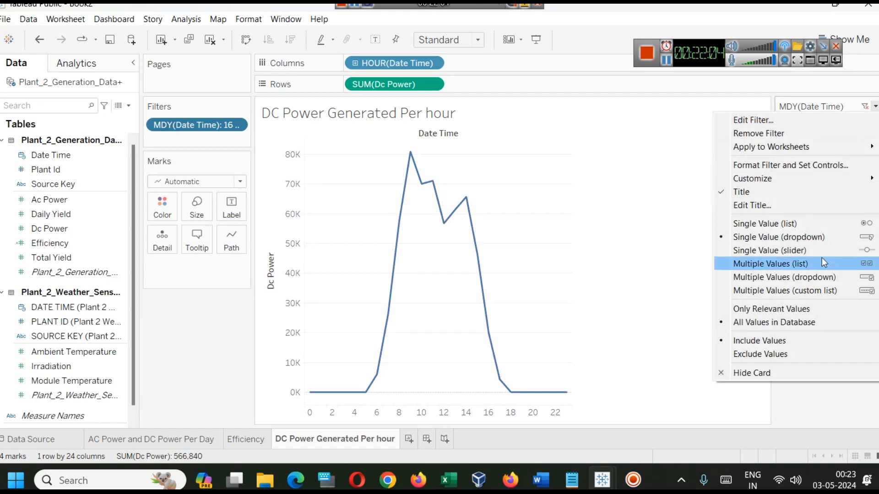
{"action": "left_click", "coordinate": [794, 224]}
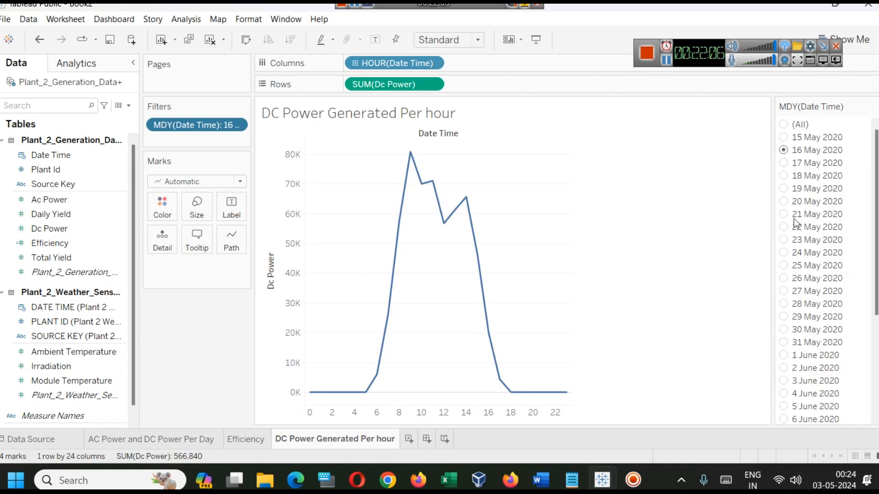
{"action": "left_click", "coordinate": [784, 202]}
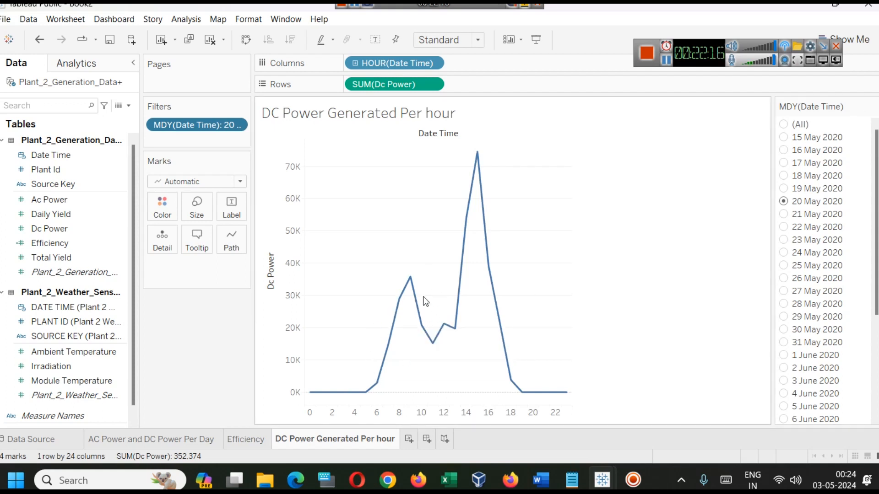
{"action": "mouse_move", "coordinate": [435, 339]}
Create a new worksheet and place the weather sensor table's DATE TIME on Columns, grouped by discrete Hour
{"action": "left_click", "coordinate": [408, 439]}
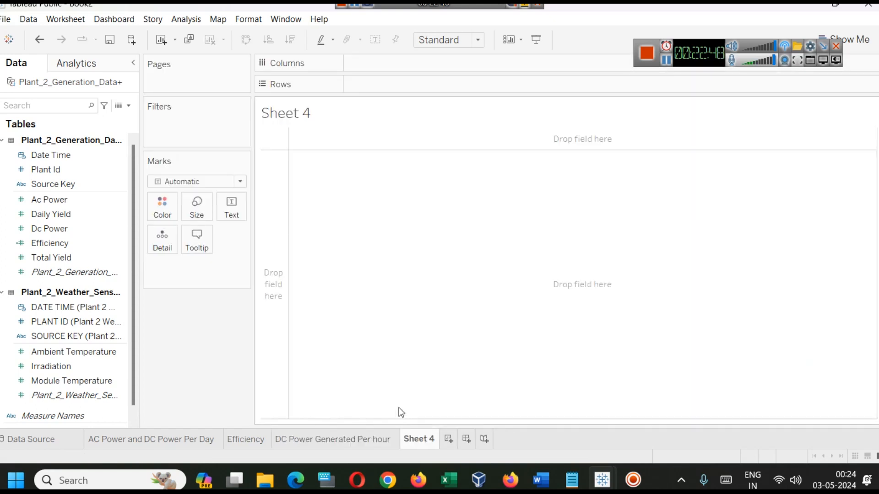
{"action": "left_click", "coordinate": [362, 438]}
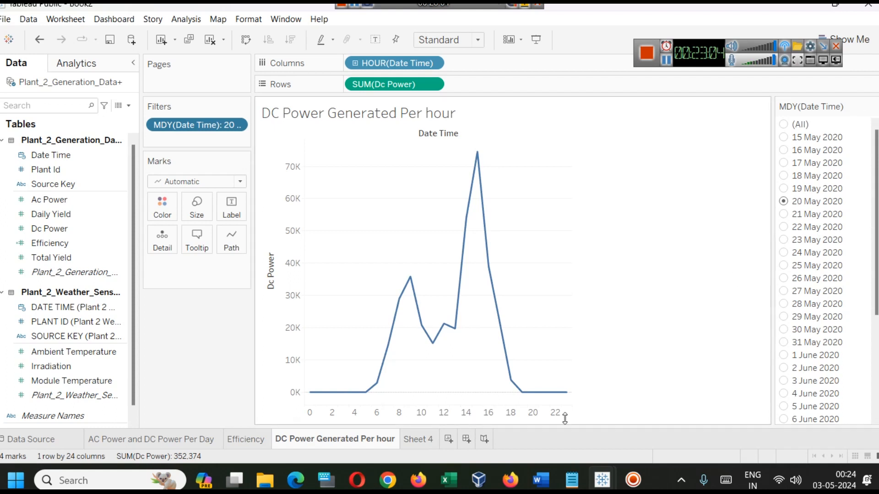
{"action": "left_click", "coordinate": [422, 441]}
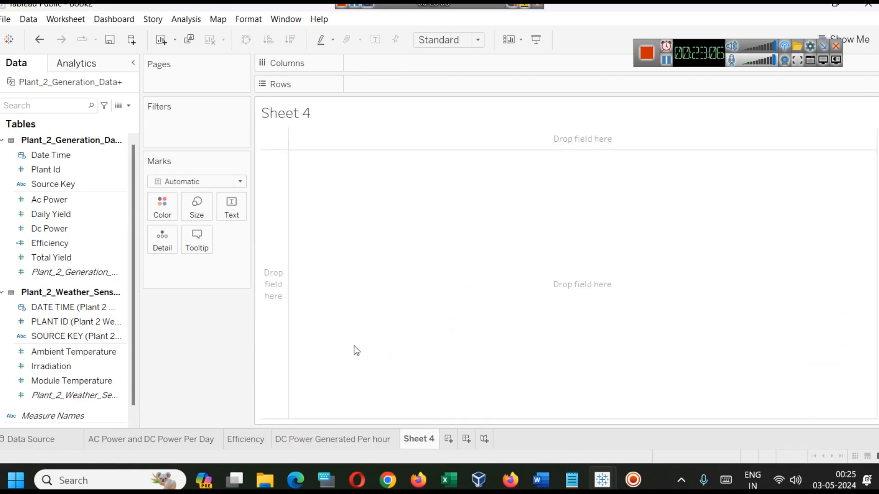
{"action": "left_click_drag", "start_coordinate": [59, 306], "coordinate": [439, 66]}
{"action": "left_click", "coordinate": [437, 65]}
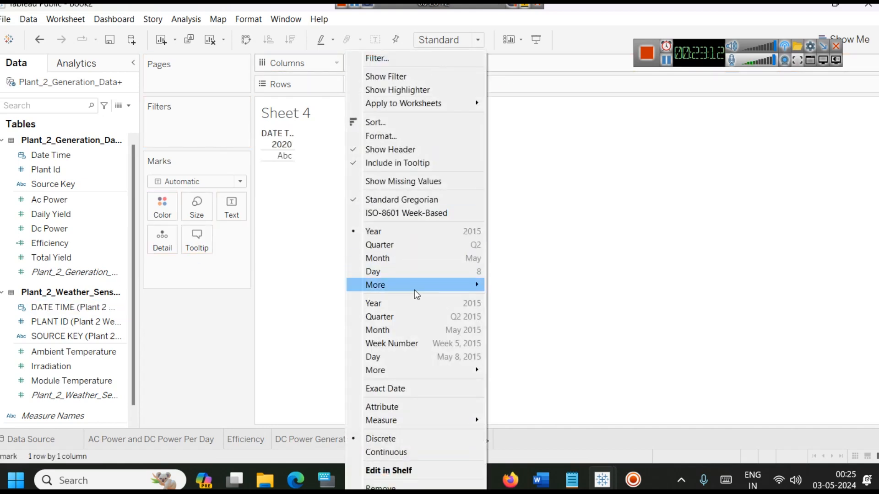
{"action": "mouse_move", "coordinate": [413, 290]}
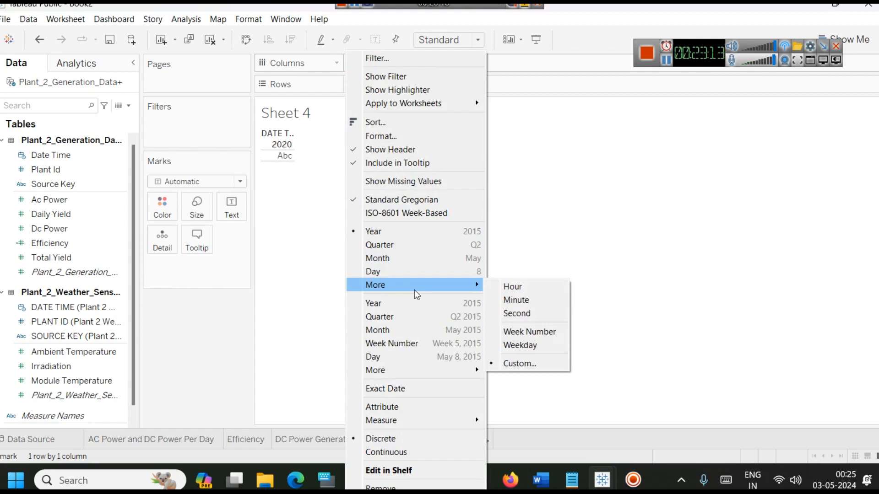
{"action": "left_click", "coordinate": [507, 287]}
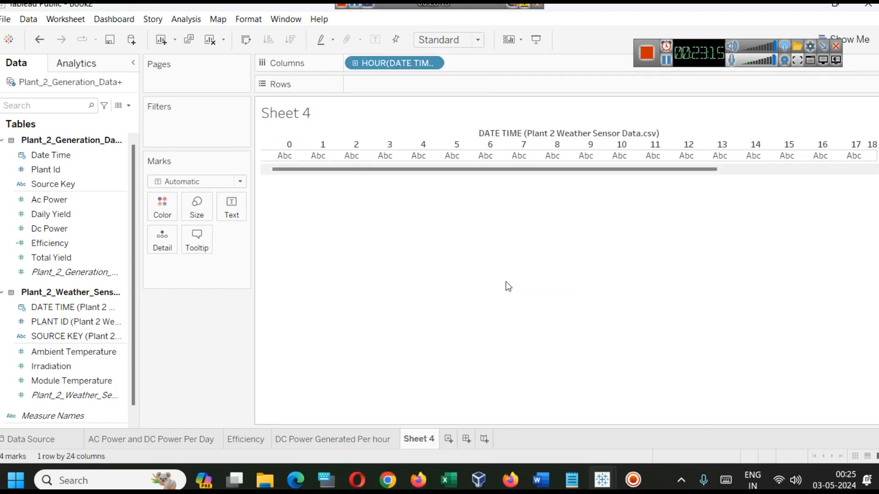
{"action": "left_click", "coordinate": [439, 67]}
{"action": "left_click", "coordinate": [439, 62]}
{"action": "left_click", "coordinate": [595, 37]}
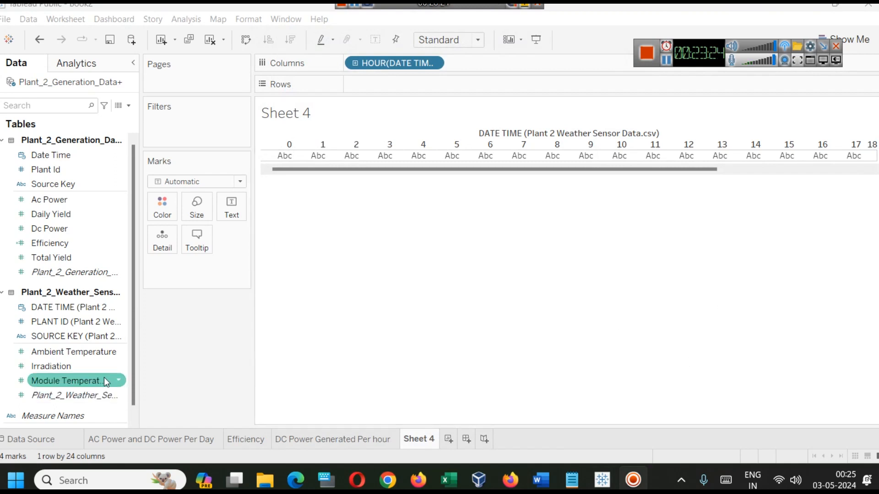
Put Ambient Temperature on Rows and change its aggregation to AVG
{"action": "left_click_drag", "start_coordinate": [89, 358], "coordinate": [409, 81]}
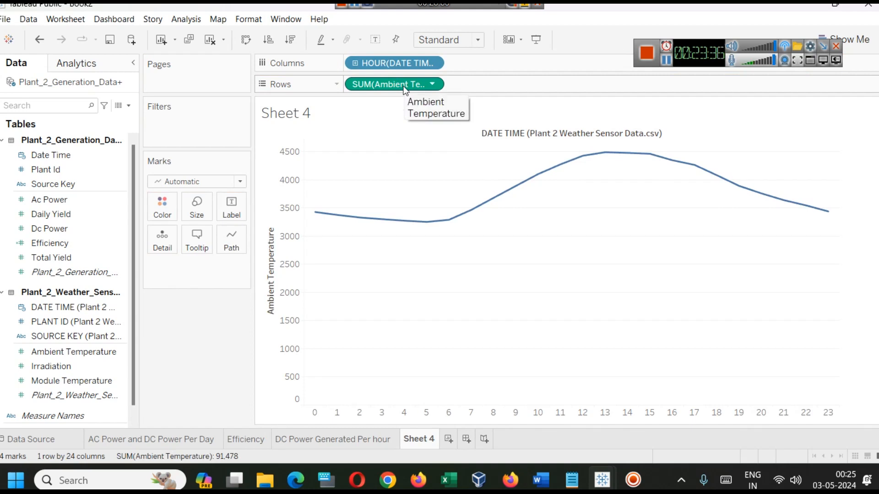
{"action": "left_click", "coordinate": [665, 65]}
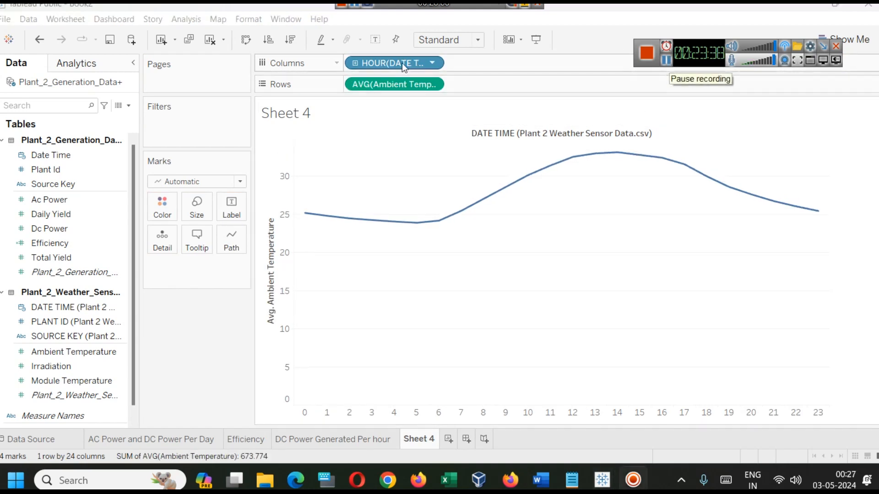
{"action": "double_click", "coordinate": [361, 84]}
{"action": "double_click", "coordinate": [361, 83]}
{"action": "key", "text": "Left"}
{"action": "key", "text": "Left"}
{"action": "key", "text": "Left"}
{"action": "key", "text": "Left"}
{"action": "key", "text": "Left"}
{"action": "key", "text": "shift+Right"}
{"action": "key", "text": "shift+Right"}
{"action": "type", "text": "avg"}
{"action": "key", "text": "Return"}
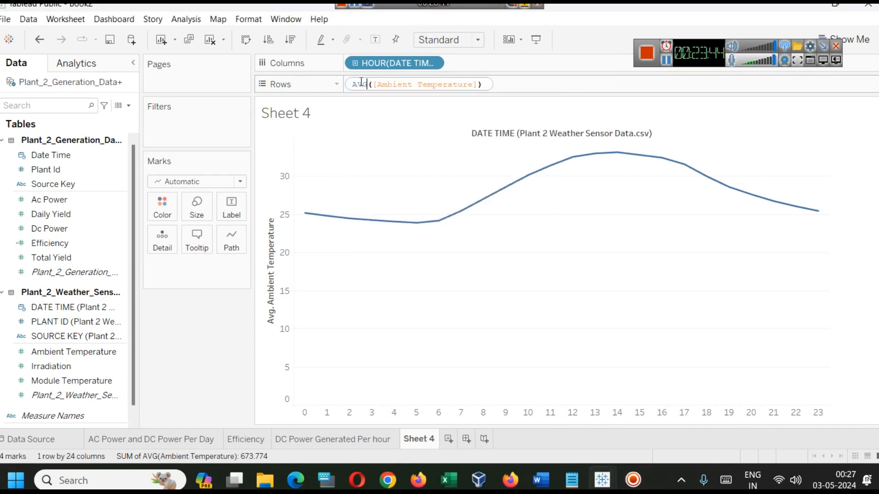
{"action": "key", "text": "Return"}
{"action": "mouse_move", "coordinate": [304, 216]}
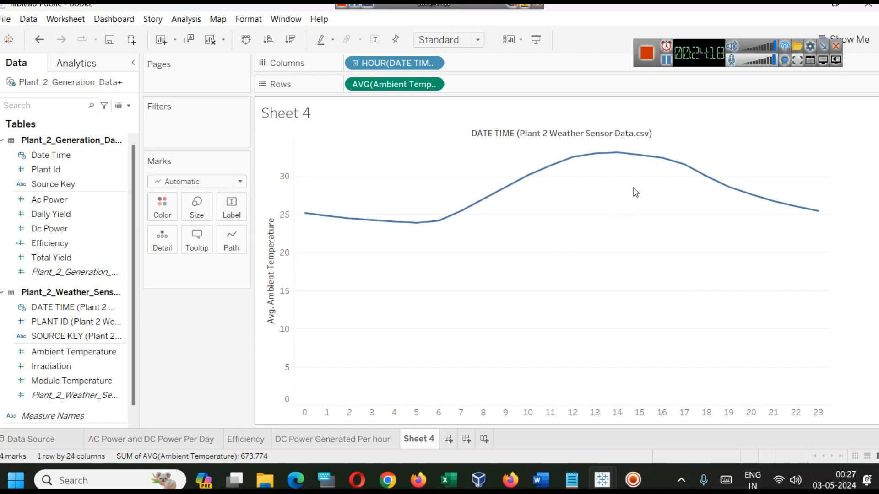
Add a Month / Day / Year filter on the weather sensor DATE TIME with all dates selected, and show it beside the chart
{"action": "left_click", "coordinate": [121, 202]}
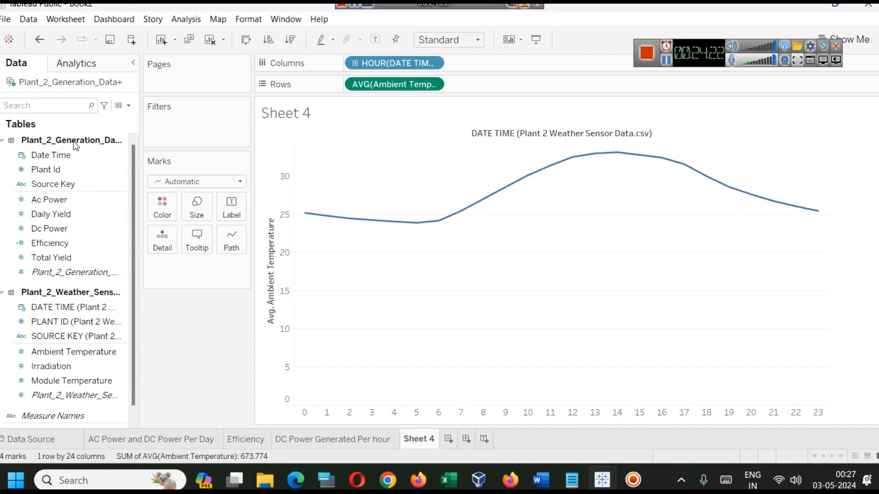
{"action": "left_click_drag", "start_coordinate": [69, 307], "coordinate": [185, 125]}
{"action": "left_click", "coordinate": [388, 237]}
{"action": "left_click", "coordinate": [480, 386]}
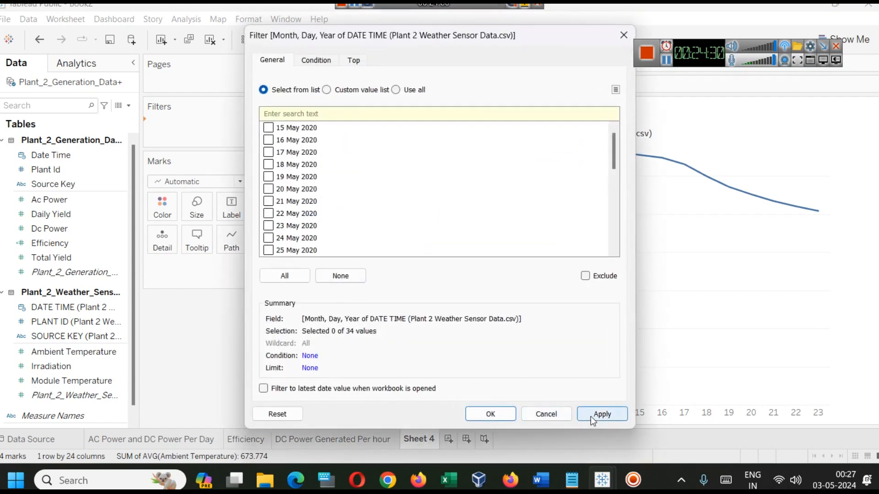
{"action": "left_click", "coordinate": [278, 277]}
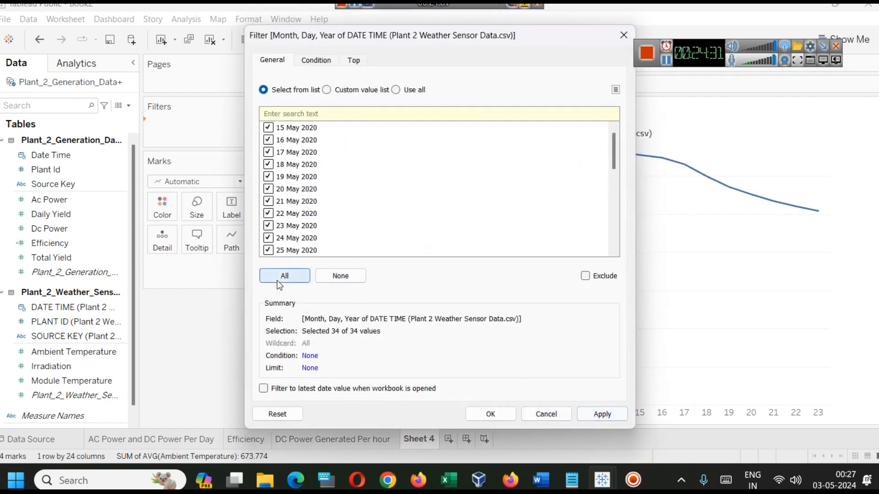
{"action": "left_click", "coordinate": [600, 414]}
{"action": "left_click", "coordinate": [490, 414]}
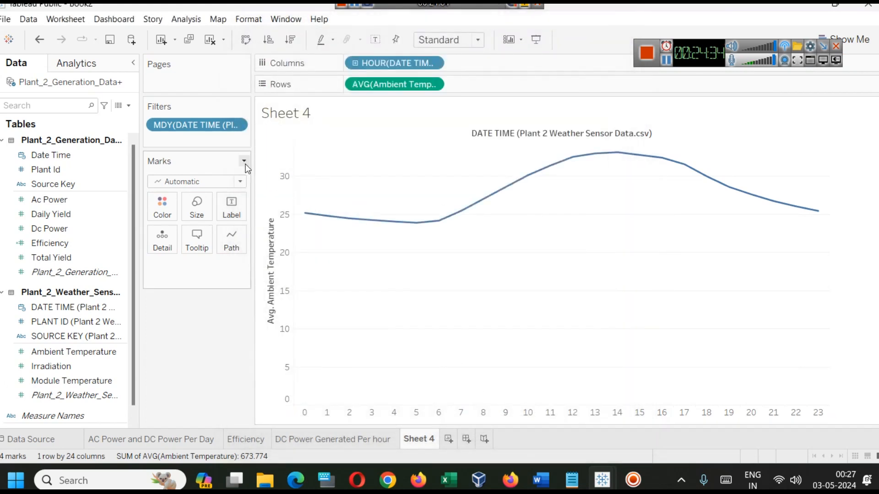
{"action": "right_click", "coordinate": [186, 126]}
{"action": "left_click", "coordinate": [195, 154]}
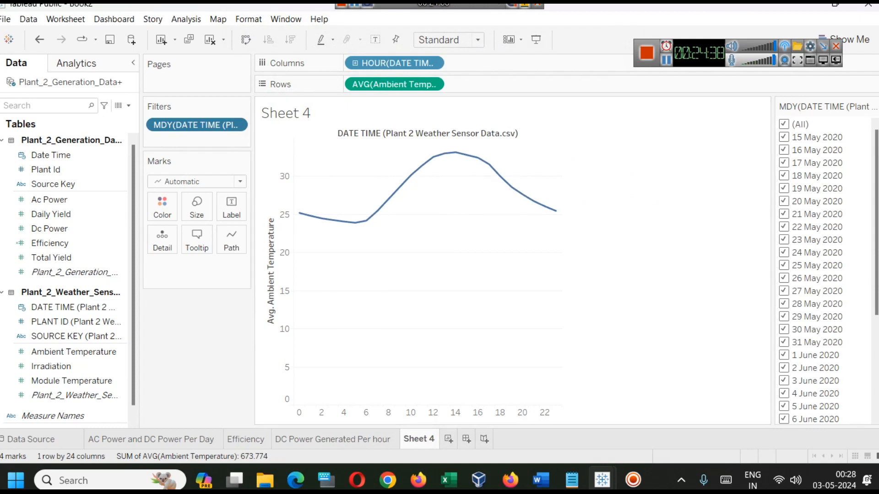
Change the date filter to Single Value (list) and select 20 May 2020, the same day as on the DC power sheet
{"action": "left_click", "coordinate": [874, 106]}
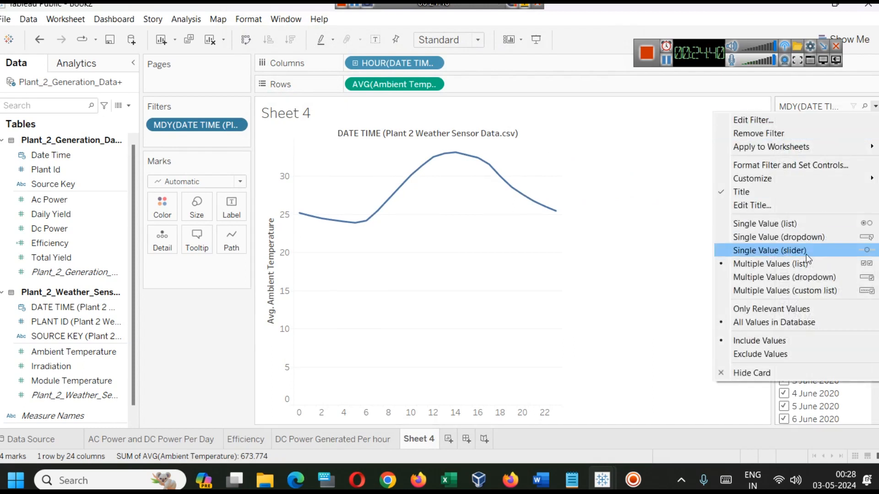
{"action": "left_click", "coordinate": [790, 238]}
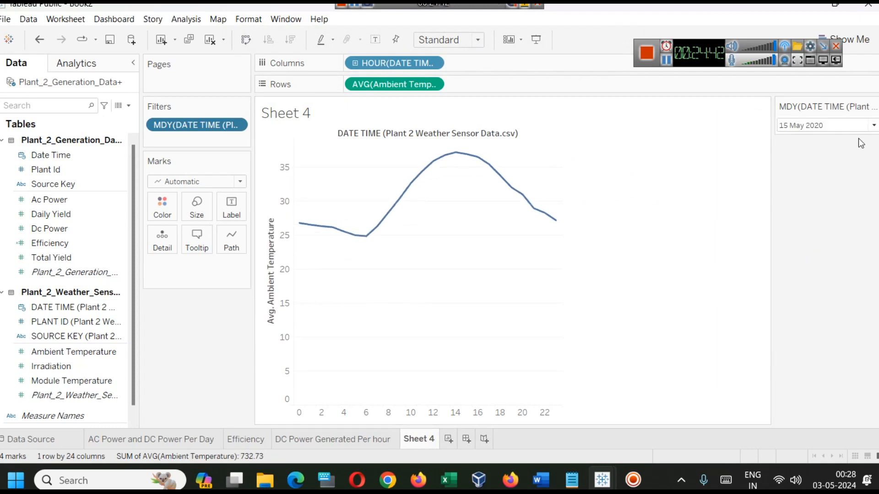
{"action": "left_click", "coordinate": [875, 107]}
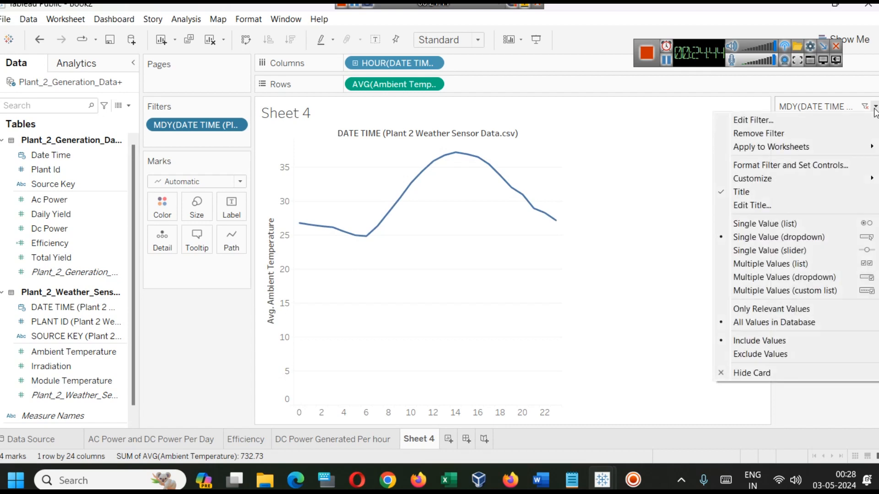
{"action": "left_click", "coordinate": [823, 224]}
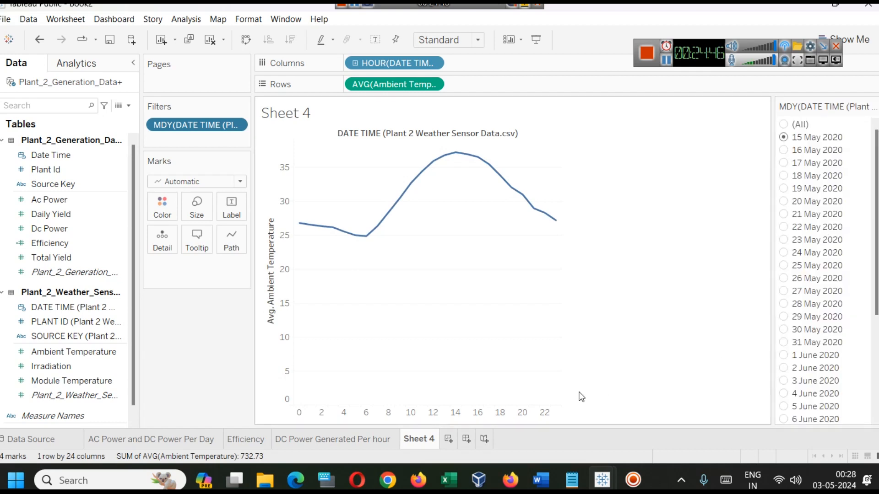
{"action": "left_click", "coordinate": [333, 438]}
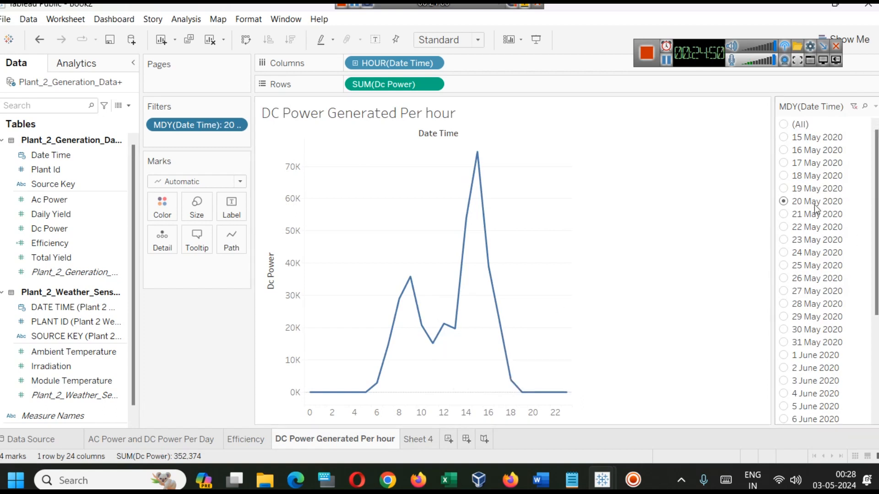
{"action": "left_click", "coordinate": [414, 440]}
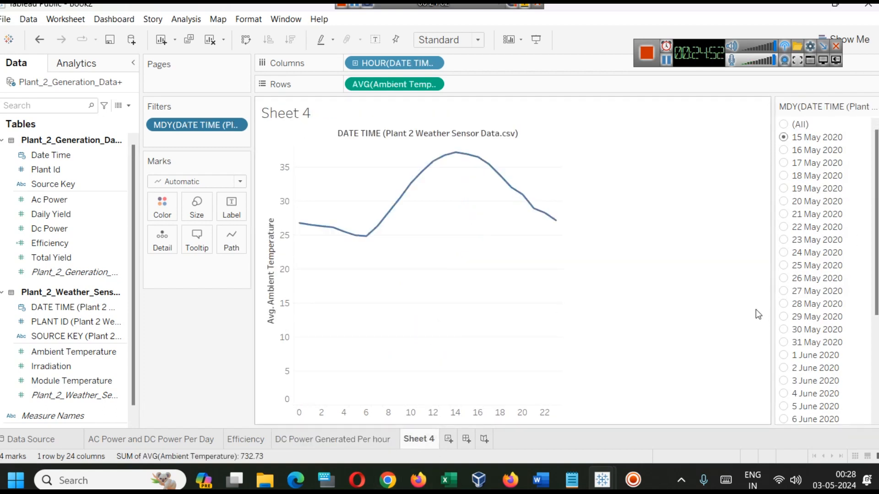
{"action": "left_click", "coordinate": [784, 201]}
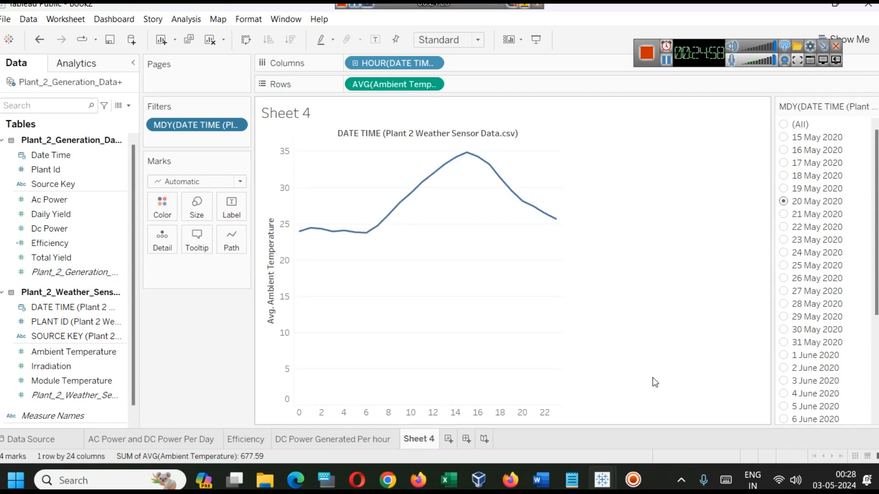
Examine the hourly ambient temperature curve for 20 May 2020 and compare it with the DC Power Generated Per hour sheet
{"action": "mouse_move", "coordinate": [415, 192]}
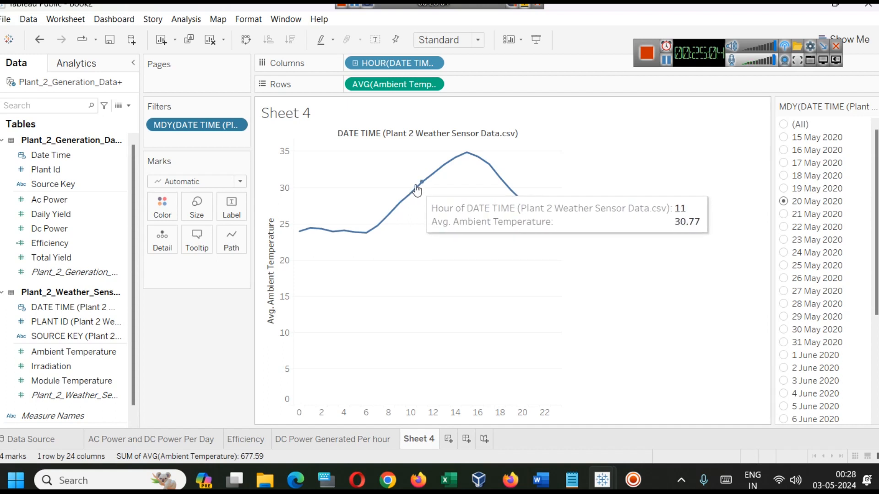
{"action": "mouse_move", "coordinate": [466, 155]}
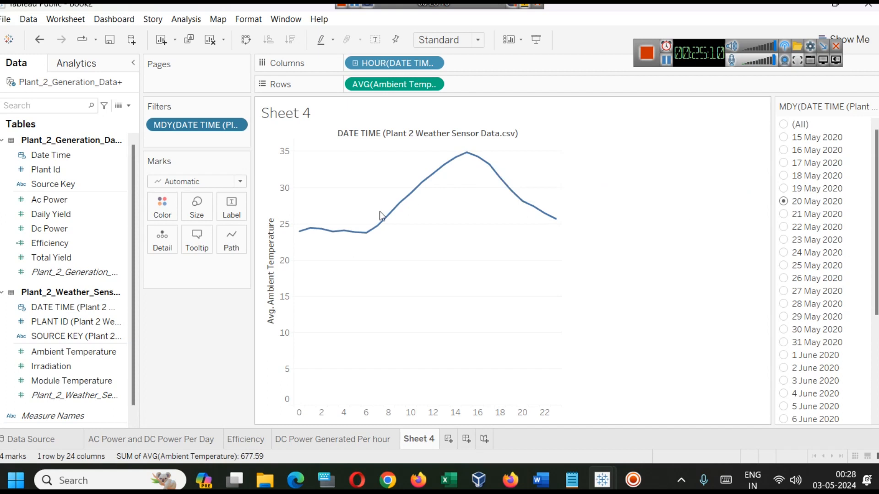
{"action": "mouse_move", "coordinate": [367, 241]}
{"action": "left_click", "coordinate": [361, 433]}
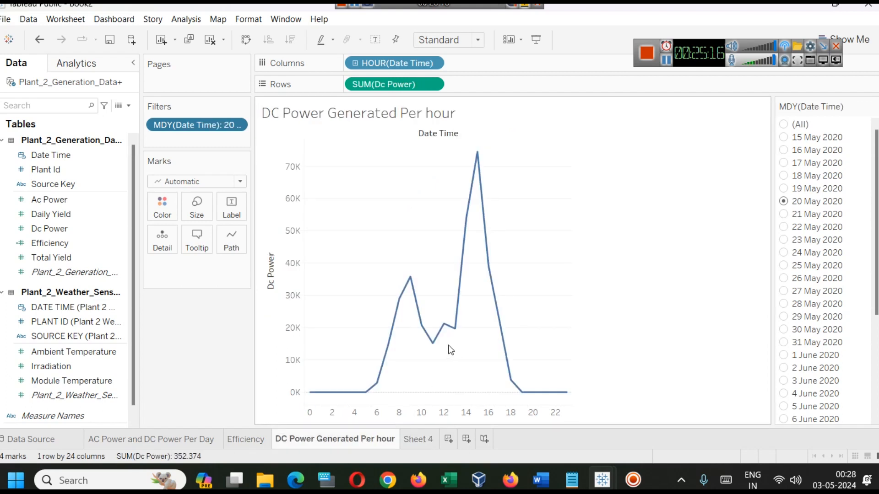
{"action": "mouse_move", "coordinate": [446, 337]}
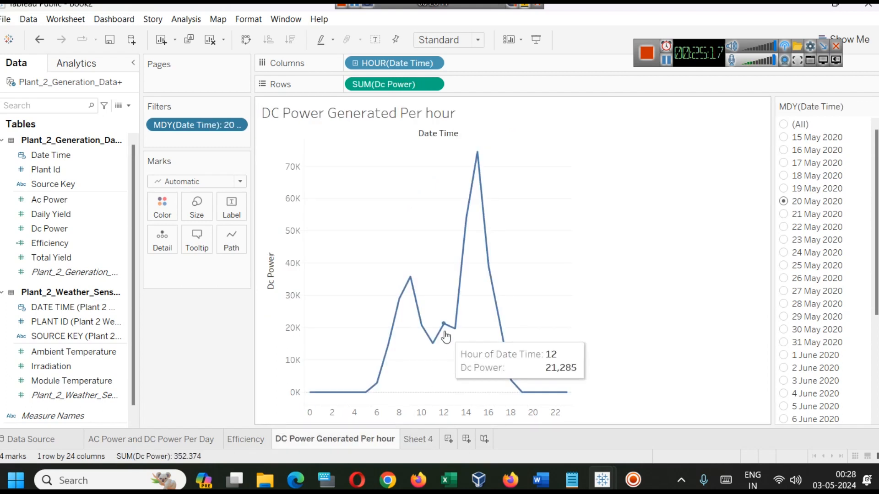
Rename Sheet 4 as "Ambient Temp Per Day"
{"action": "left_click", "coordinate": [425, 445]}
{"action": "right_click", "coordinate": [425, 446]}
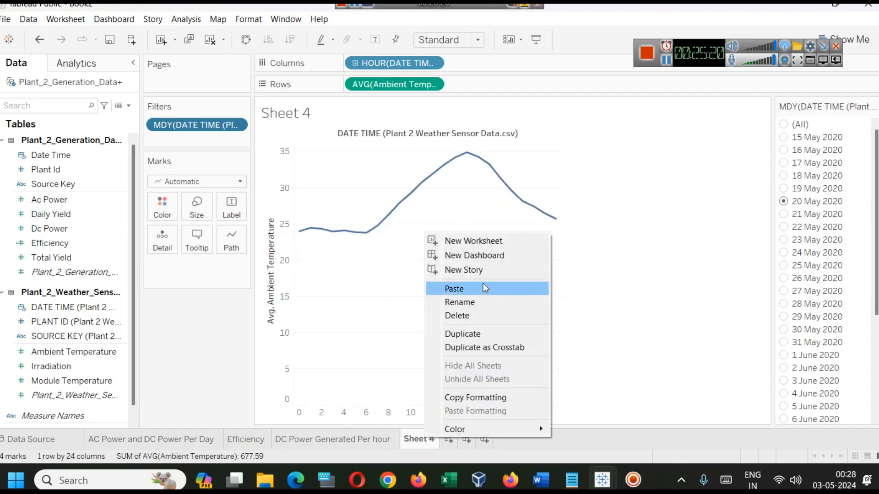
{"action": "left_click", "coordinate": [491, 302]}
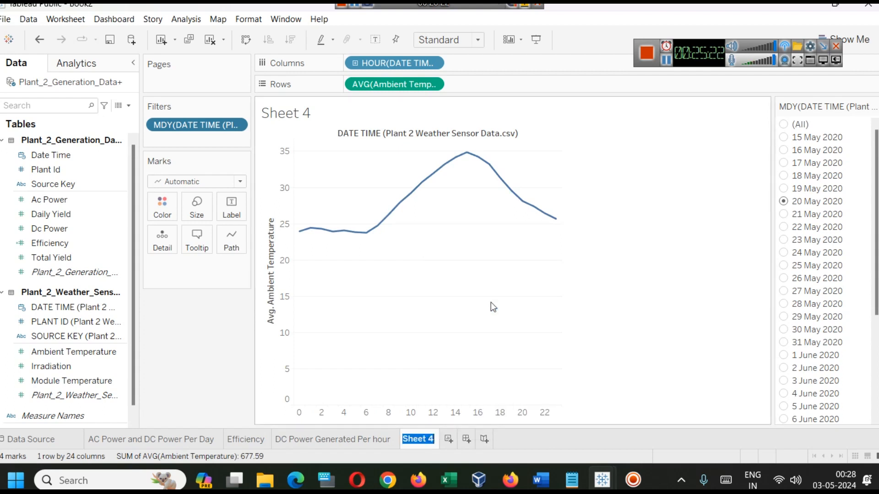
{"action": "type", "text": "Ambient T"}
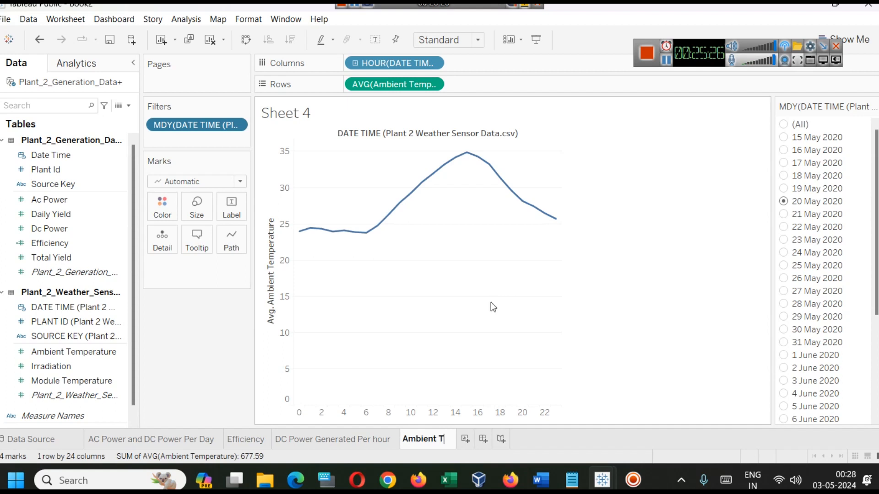
{"action": "type", "text": "emp Per Day"}
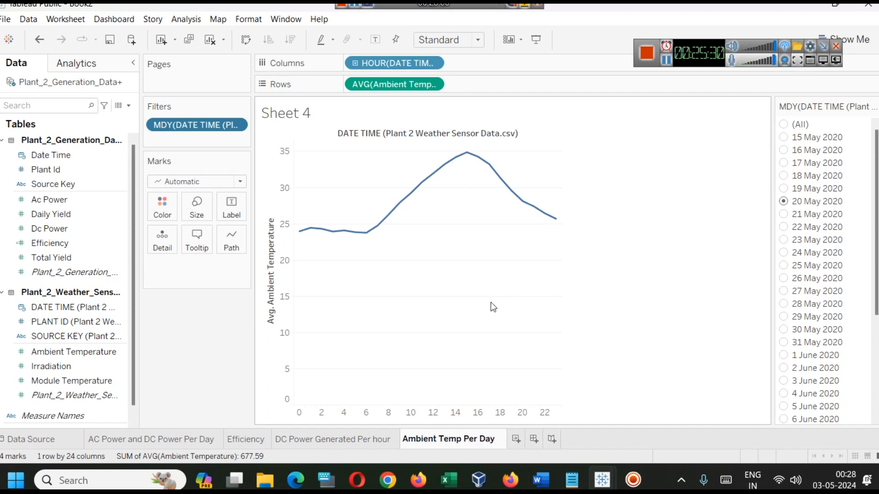
{"action": "key", "text": "Return"}
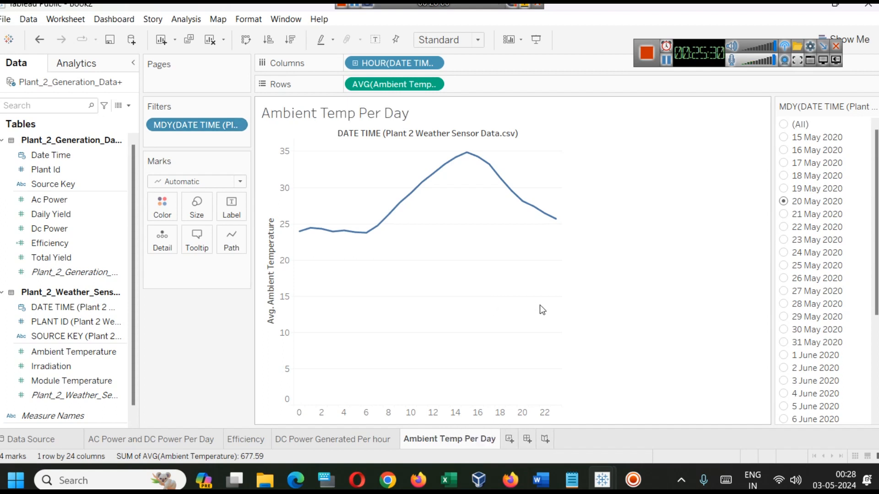
Duplicate the Ambient Temp Per Day sheet and remove Ambient Temperature from Rows in the copy
{"action": "right_click", "coordinate": [437, 443]}
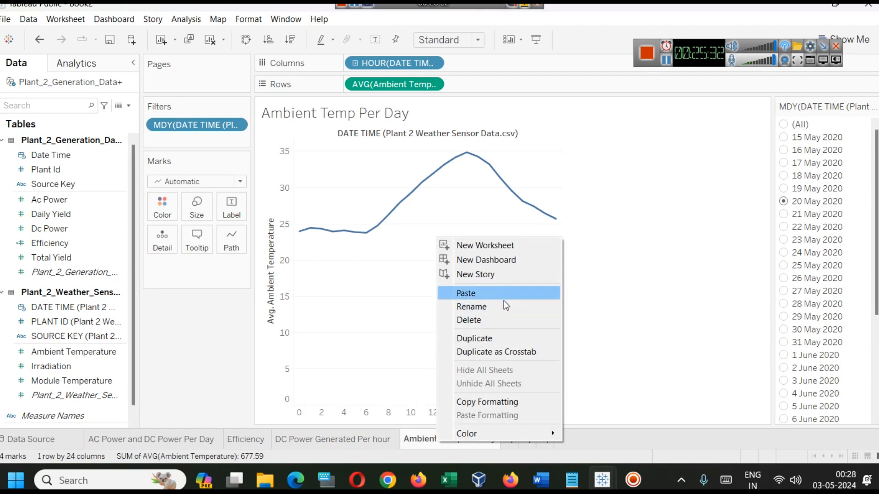
{"action": "left_click", "coordinate": [503, 338]}
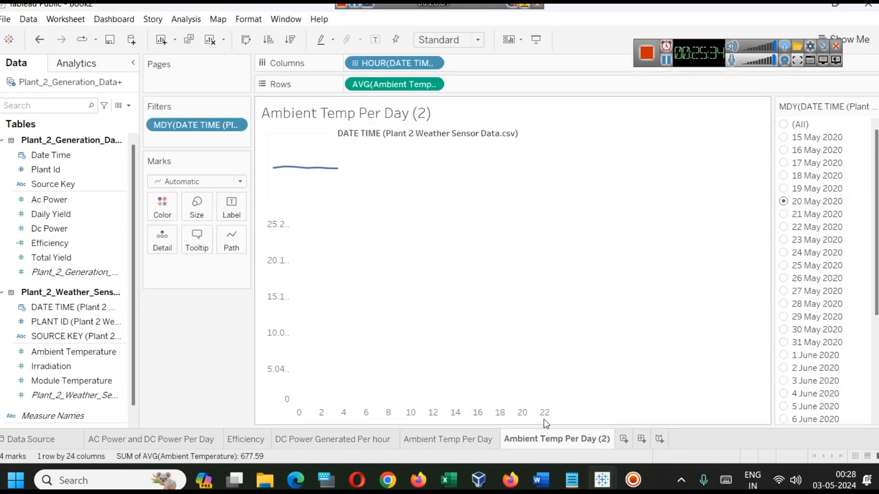
{"action": "left_click_drag", "start_coordinate": [393, 84], "coordinate": [109, 363]}
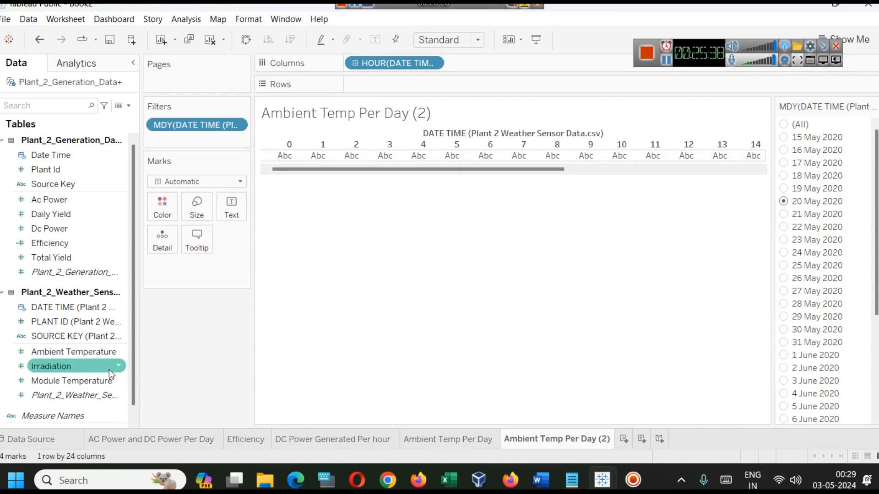
Add Module Temperature to Rows on the Ambient Temp Per Day (2) sheet and change its aggregation to AVG
{"action": "left_click_drag", "start_coordinate": [86, 380], "coordinate": [371, 86]}
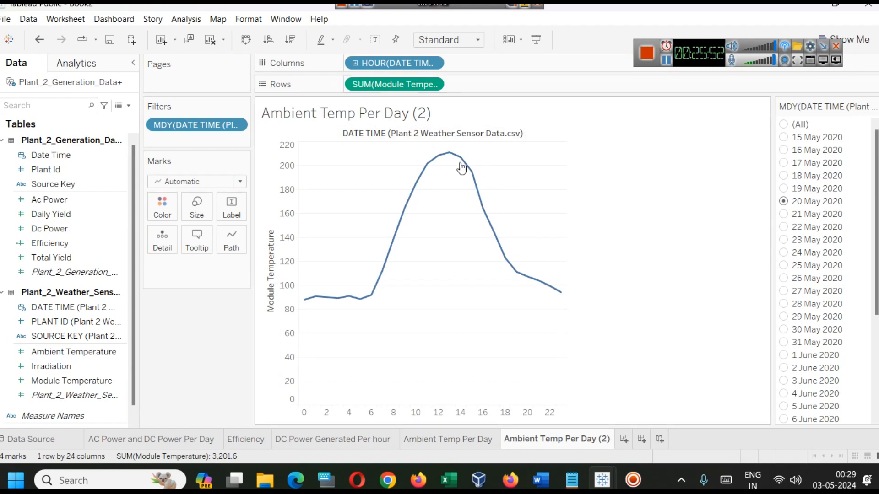
{"action": "mouse_move", "coordinate": [429, 168]}
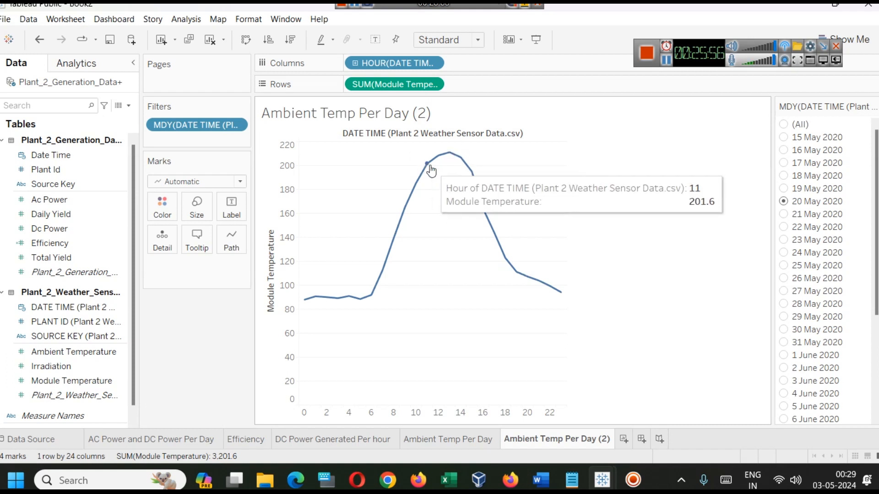
{"action": "double_click", "coordinate": [362, 83]}
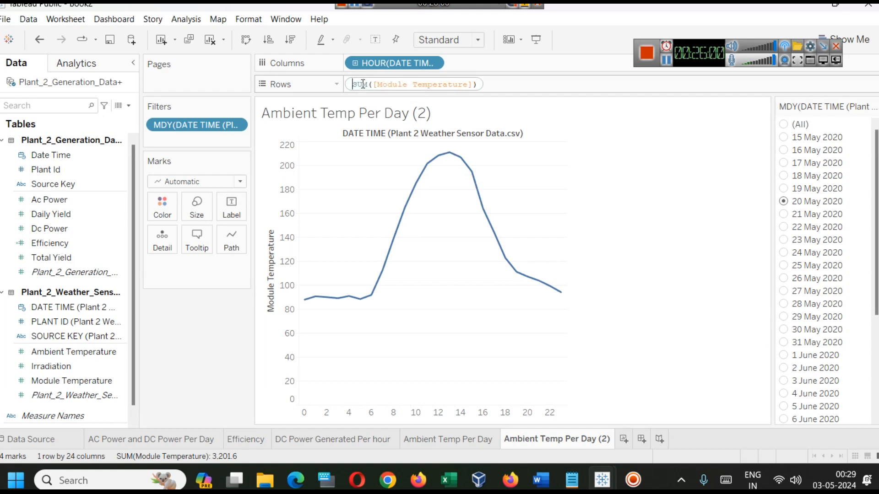
{"action": "double_click", "coordinate": [362, 84]}
{"action": "type", "text": "AVG"}
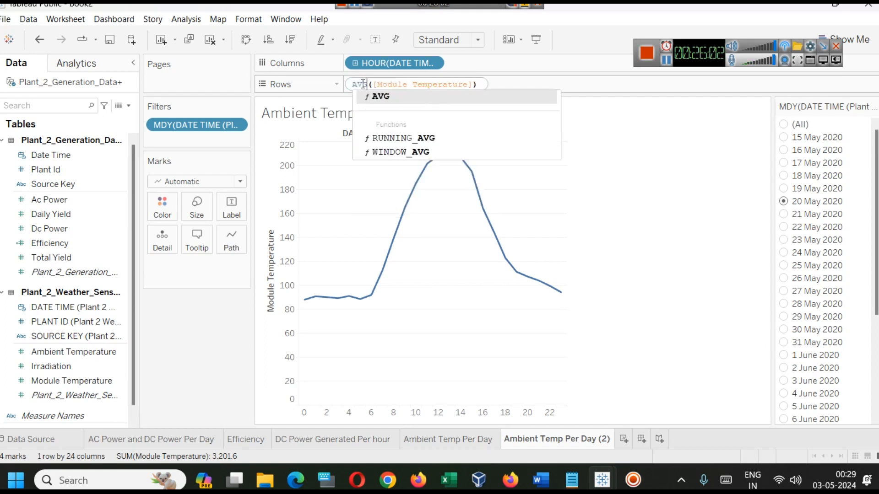
{"action": "key", "text": "Return"}
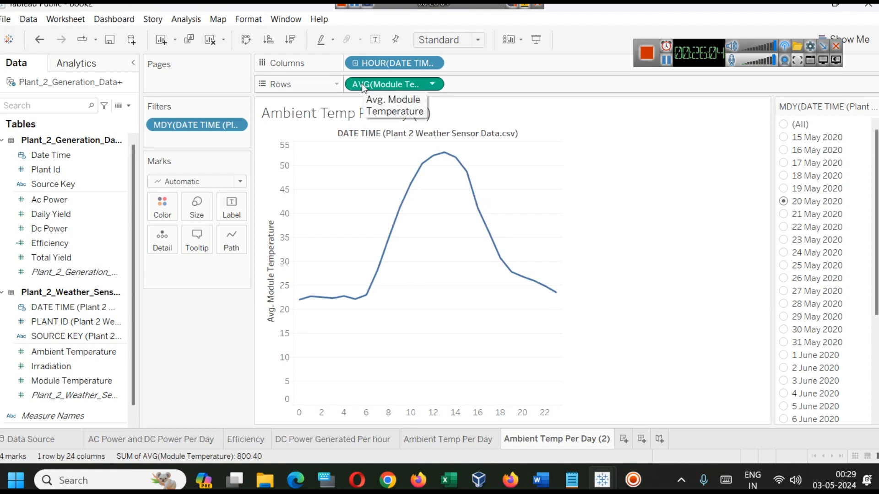
{"action": "mouse_move", "coordinate": [439, 161]}
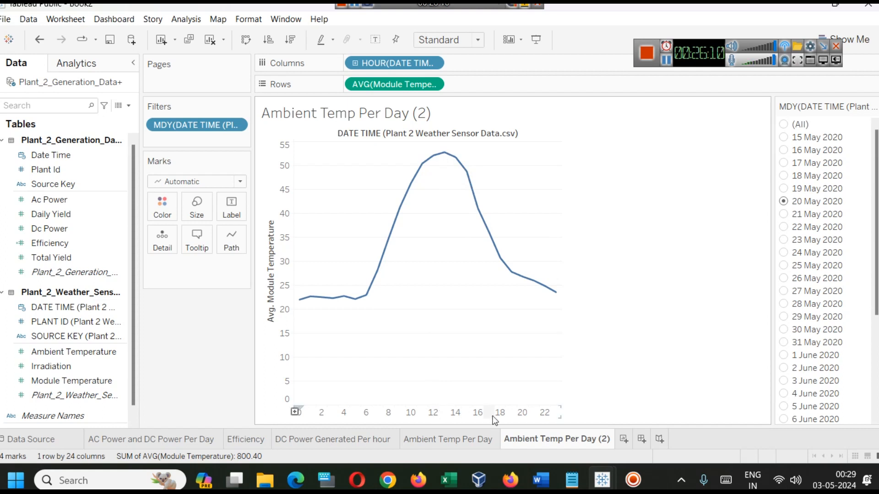
Duplicate the module temperature sheet and rename the original, Ambient Temp Per Day (2), as "Module Temp Per Day"
{"action": "right_click", "coordinate": [541, 439]}
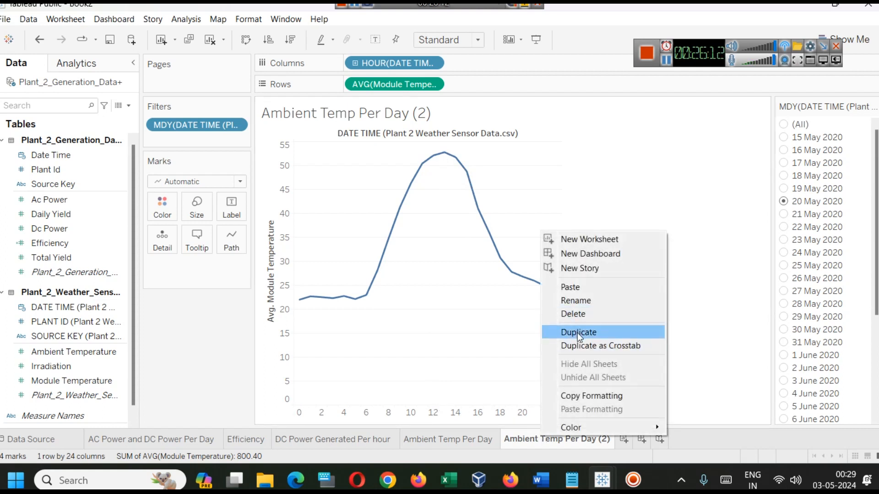
{"action": "left_click", "coordinate": [593, 335]}
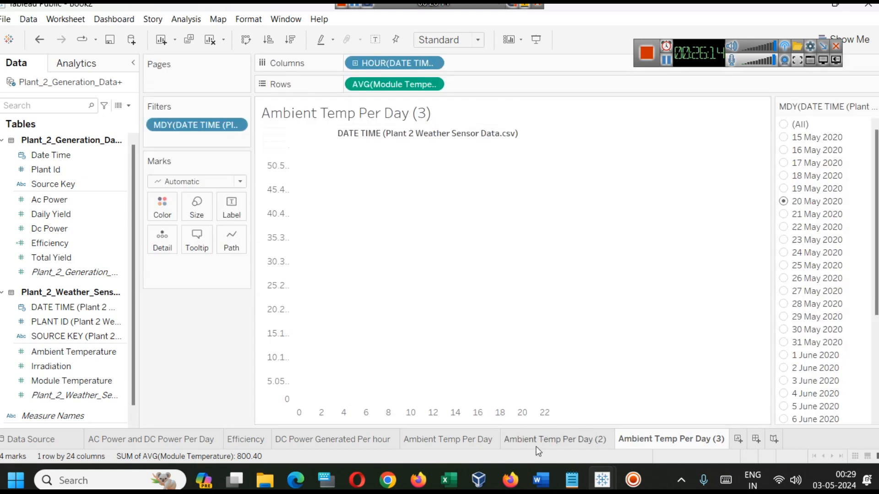
{"action": "right_click", "coordinate": [532, 443]}
{"action": "left_click", "coordinate": [582, 305]}
{"action": "key", "text": "Left"}
{"action": "key", "text": "BackSpace"}
{"action": "key", "text": "BackSpace"}
{"action": "key", "text": "ctrl+Left"}
{"action": "key", "text": "ctrl+Left"}
{"action": "key", "text": "ctrl+Left"}
{"action": "key", "text": "shift+Right"}
{"action": "key", "text": "shift+Right"}
{"action": "key", "text": "shift+Right"}
{"action": "key", "text": "shift+Right"}
{"action": "key", "text": "shift+Right"}
{"action": "key", "text": "shift+Right"}
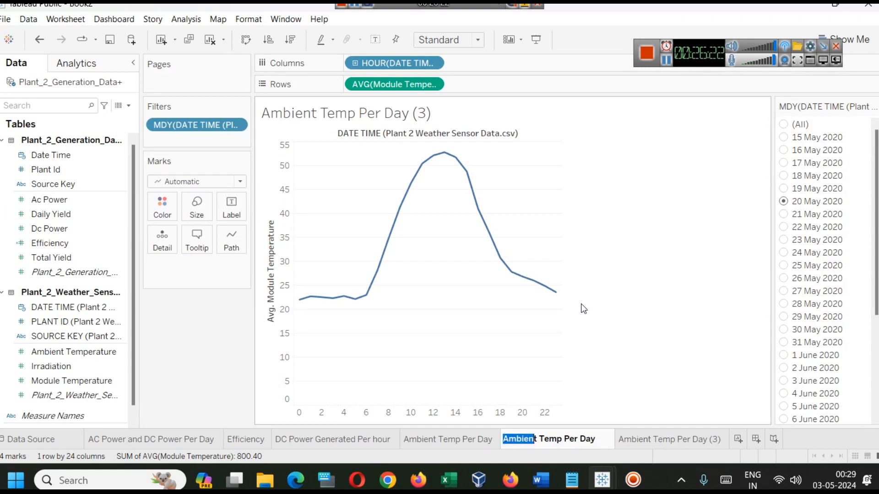
{"action": "type", "text": "Mod"}
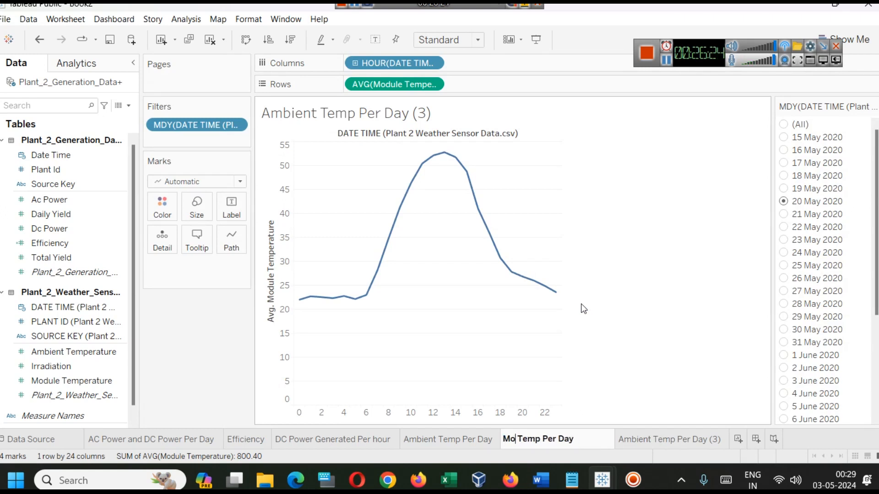
{"action": "type", "text": "ule"}
{"action": "key", "text": "Return"}
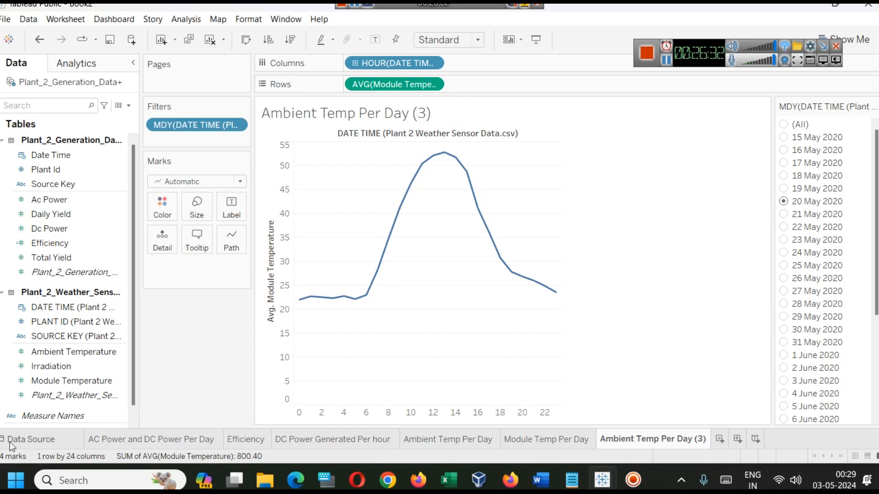
Add Irradiation to Rows on the Ambient Temp Per Day (3) sheet and remove the average Module Temperature measure
{"action": "left_click", "coordinate": [73, 353]}
{"action": "left_click_drag", "start_coordinate": [70, 366], "coordinate": [454, 86]}
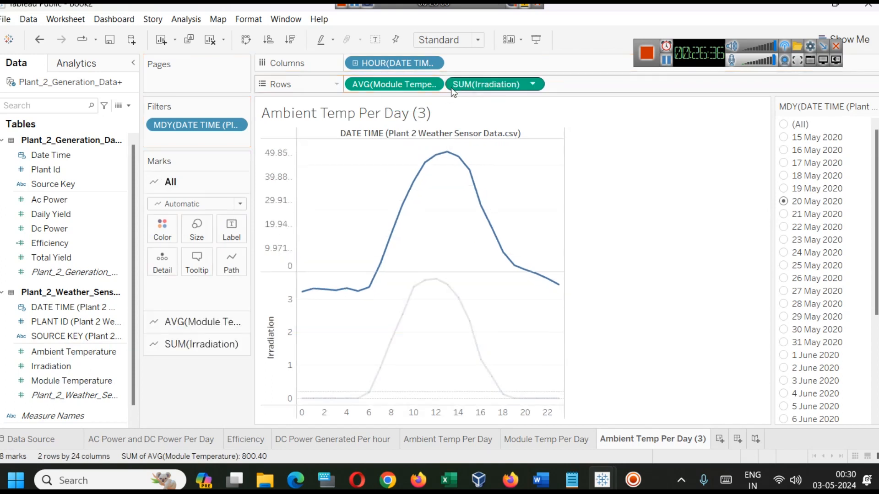
{"action": "right_click", "coordinate": [362, 83]}
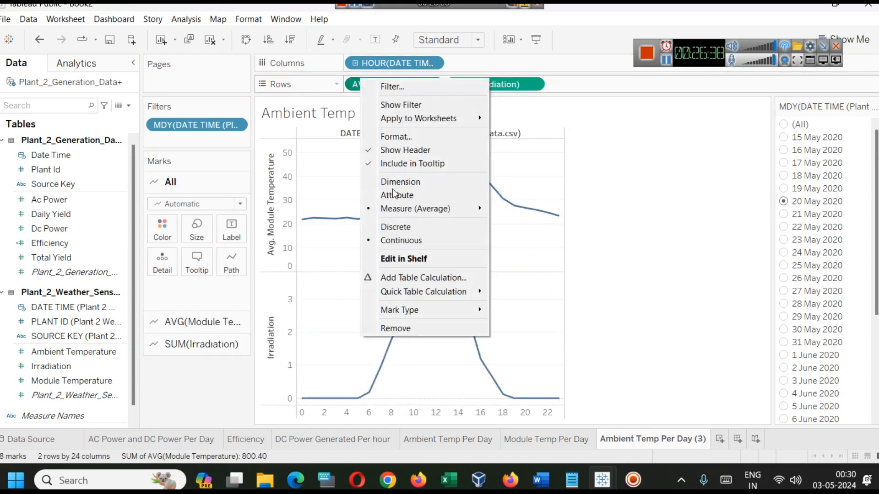
{"action": "left_click", "coordinate": [419, 328]}
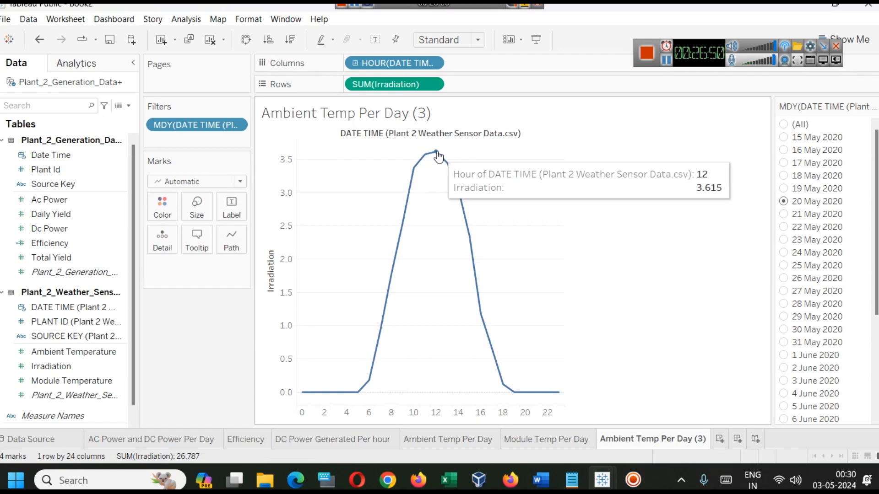
On the DC Power Generated Per hour sheet, view 27, 29 and 30 May 2020 and set the date filter to 1 June 2020
{"action": "left_click", "coordinate": [544, 444]}
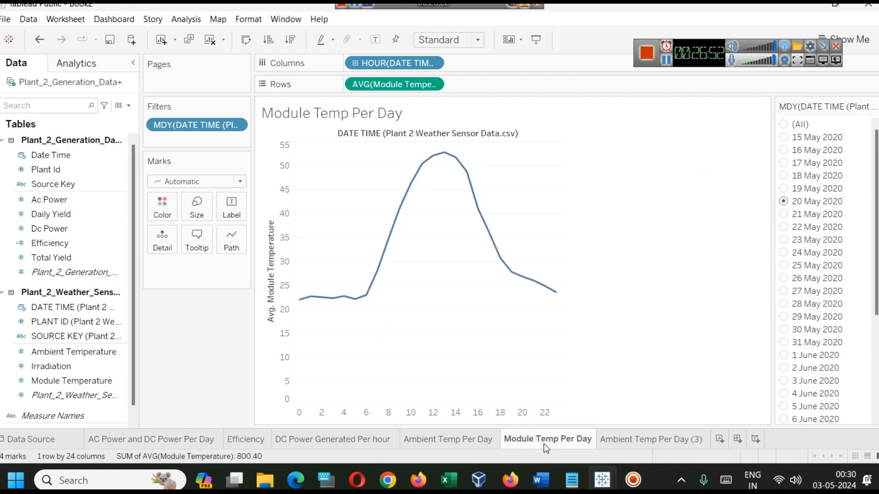
{"action": "left_click", "coordinate": [468, 434]}
{"action": "left_click", "coordinate": [371, 439]}
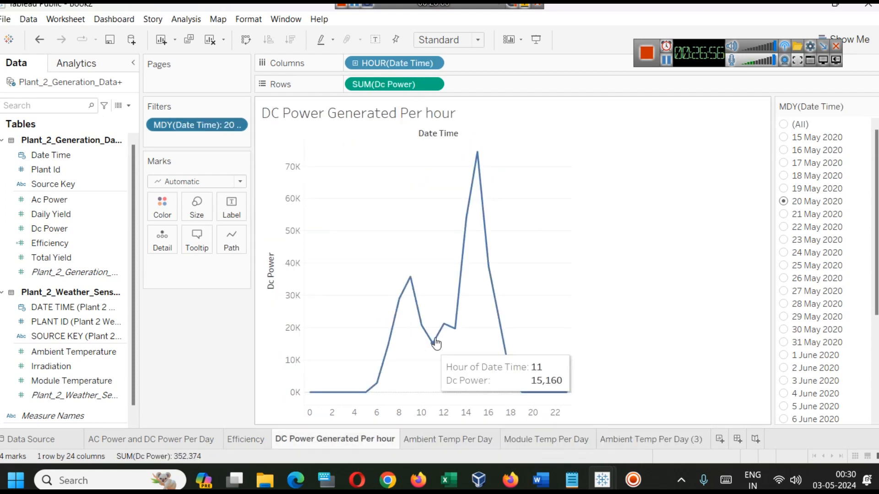
{"action": "left_click", "coordinate": [784, 280]}
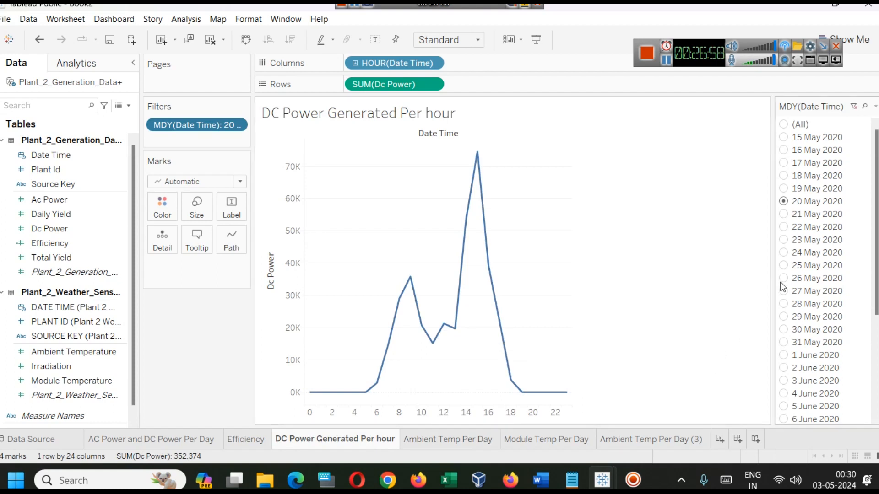
{"action": "left_click", "coordinate": [784, 292]}
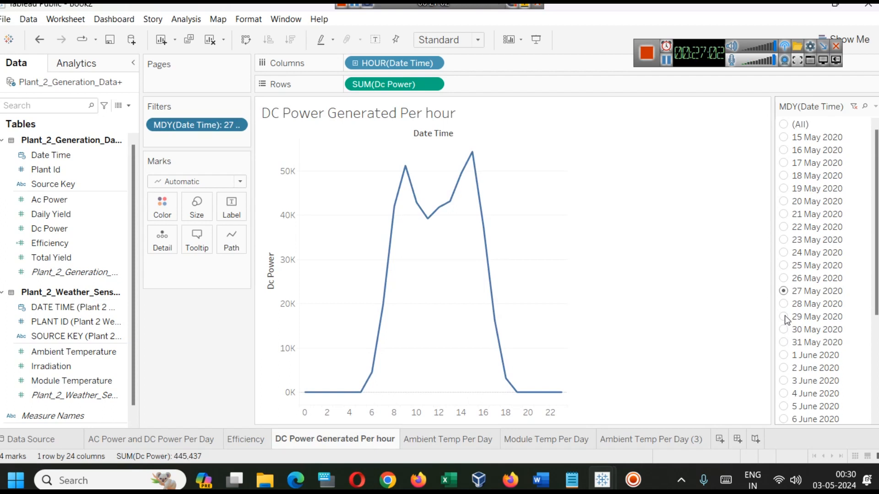
{"action": "left_click", "coordinate": [784, 317]}
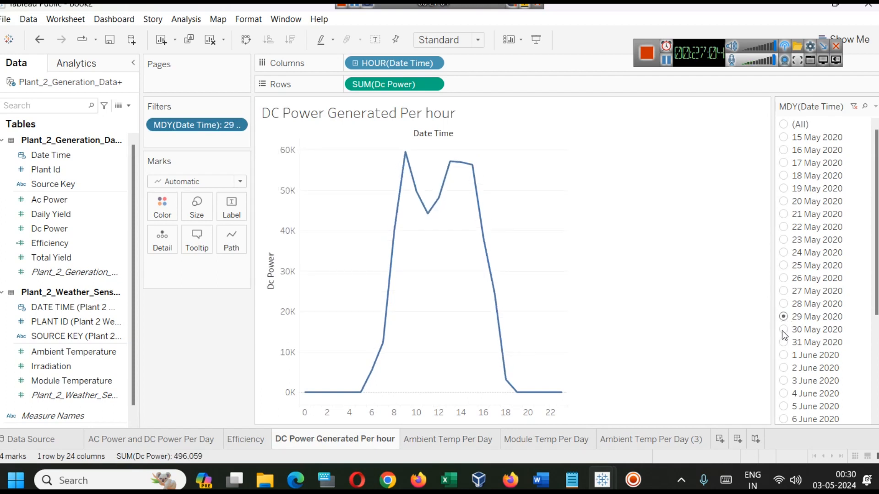
{"action": "left_click", "coordinate": [783, 330]}
{"action": "left_click", "coordinate": [783, 355]}
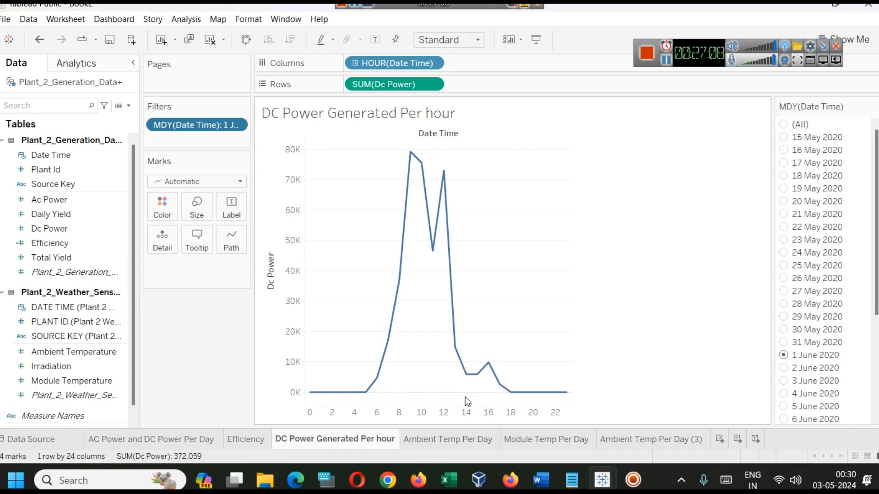
{"action": "mouse_move", "coordinate": [467, 387]}
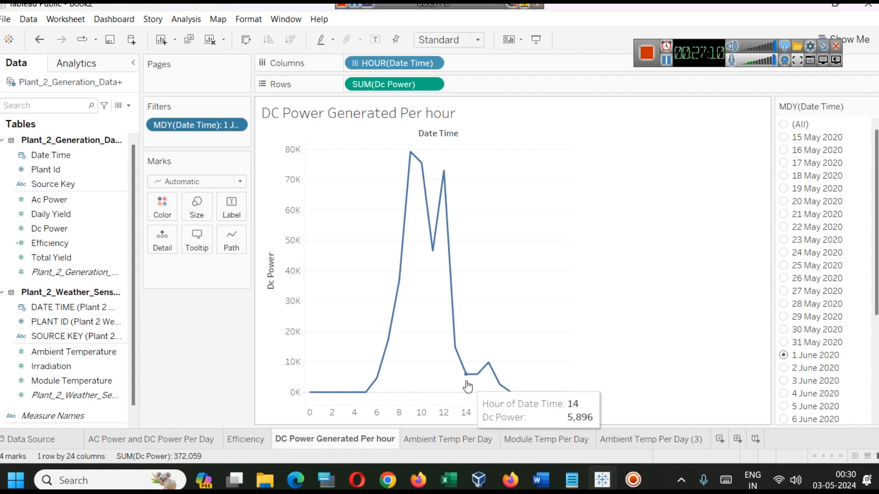
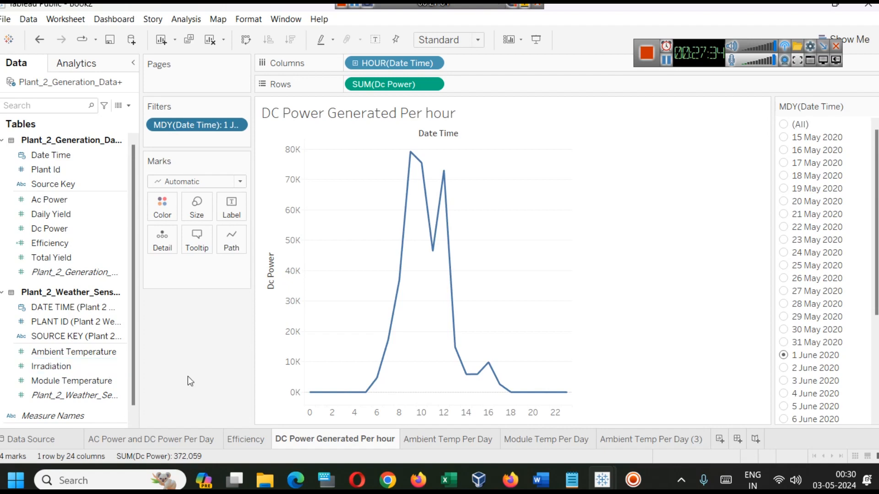
Examine the Inverter Efficiency sheet in the Solar Power Analysis Data workbook, and return to the Book2 workbook
{"action": "mouse_move", "coordinate": [606, 485]}
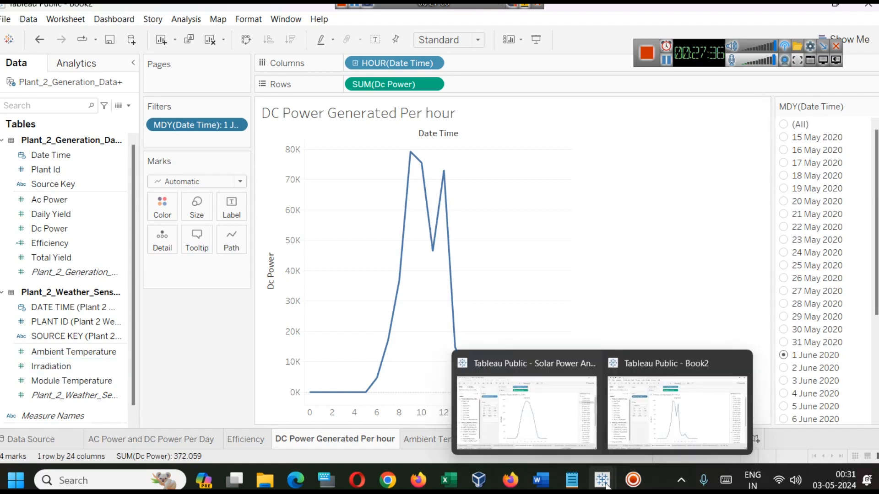
{"action": "left_click", "coordinate": [571, 424]}
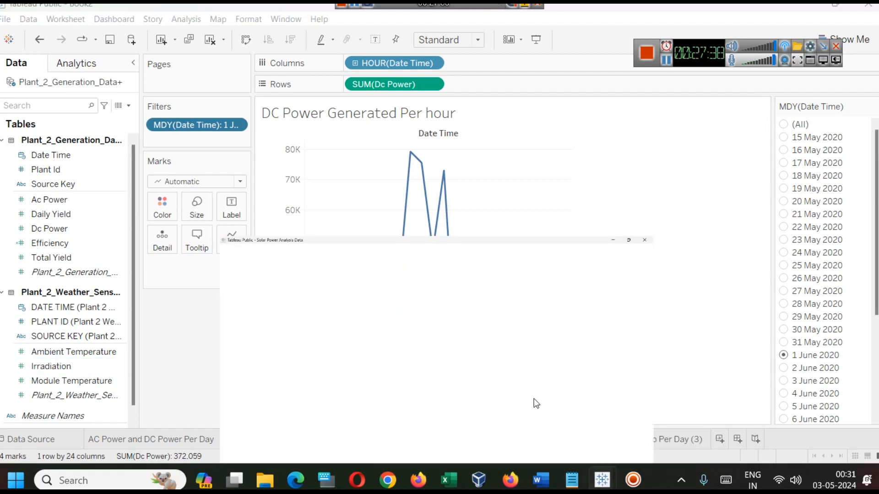
{"action": "left_click", "coordinate": [696, 441]}
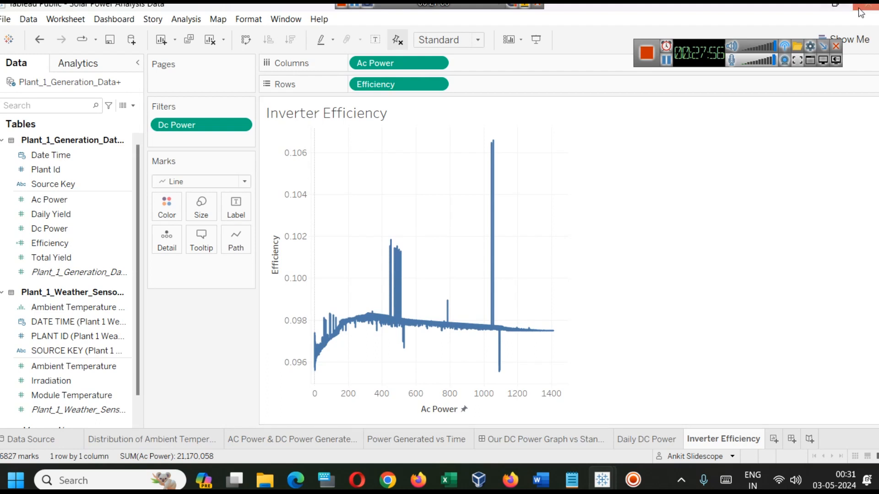
{"action": "left_click", "coordinate": [806, 5]}
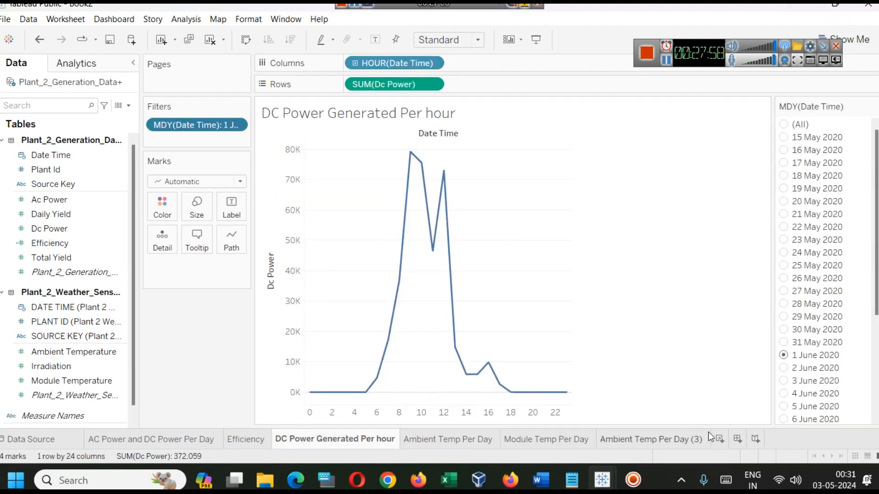
Add a new worksheet and rename it "Efficiency Curve"
{"action": "left_click", "coordinate": [720, 439]}
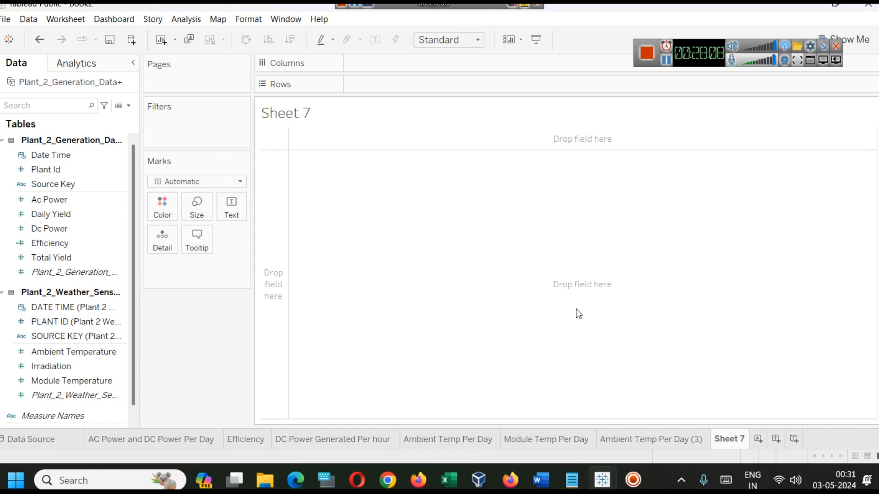
{"action": "right_click", "coordinate": [735, 443]}
{"action": "left_click", "coordinate": [739, 310]}
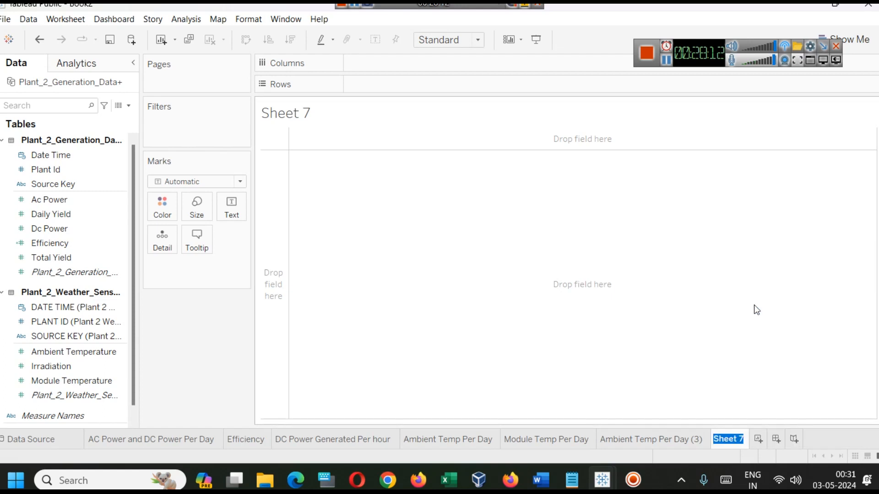
{"action": "type", "text": "Efficiency "}
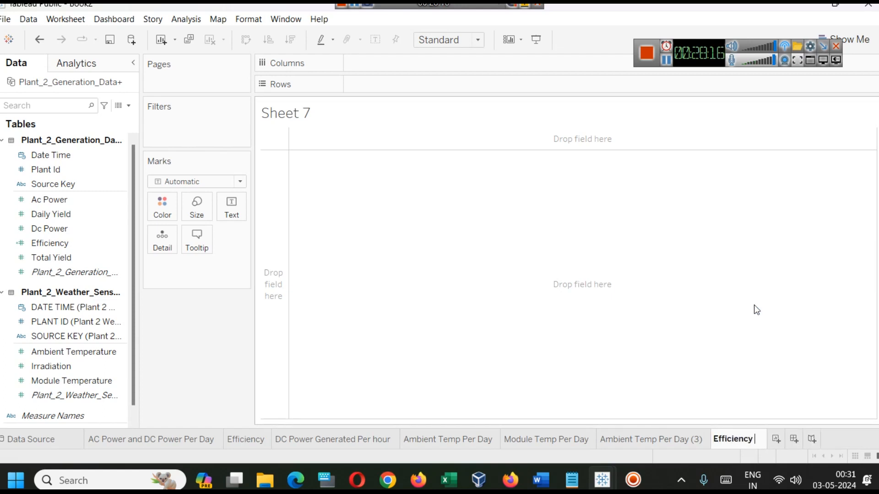
{"action": "type", "text": "Curve"}
{"action": "key", "text": "Return"}
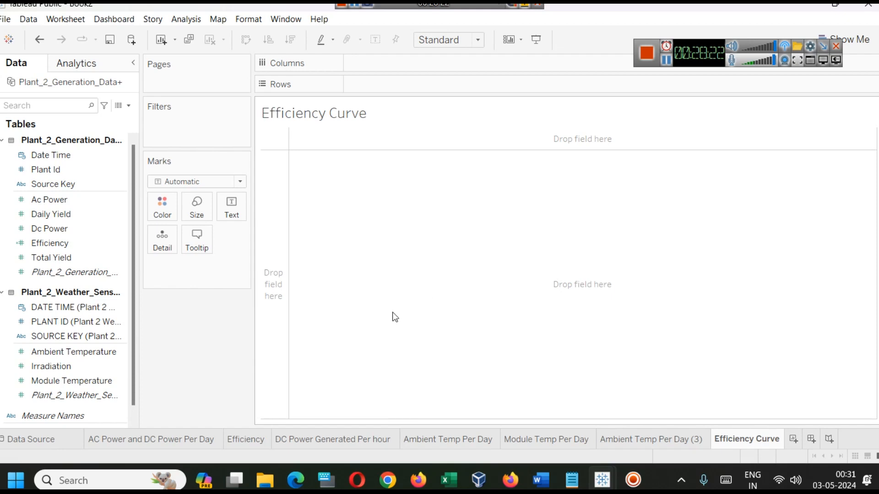
Plot Ac Power on Rows against Dc Power on Columns in the Efficiency Curve sheet and turn off measure aggregation
{"action": "left_click", "coordinate": [39, 231]}
{"action": "mouse_move", "coordinate": [38, 230]}
{"action": "left_mouse_down"}
{"action": "mouse_move", "coordinate": [377, 131]}
{"action": "mouse_move", "coordinate": [414, 86]}
{"action": "left_mouse_up"}
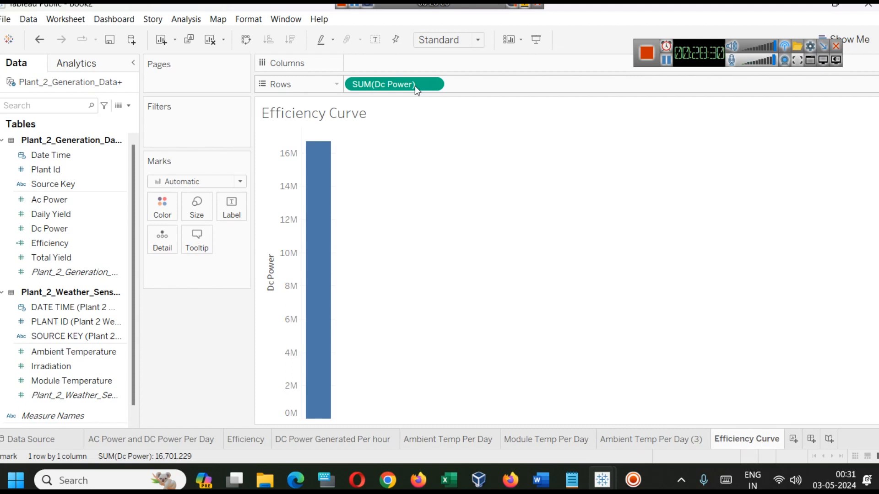
{"action": "left_click_drag", "start_coordinate": [414, 86], "coordinate": [419, 70]}
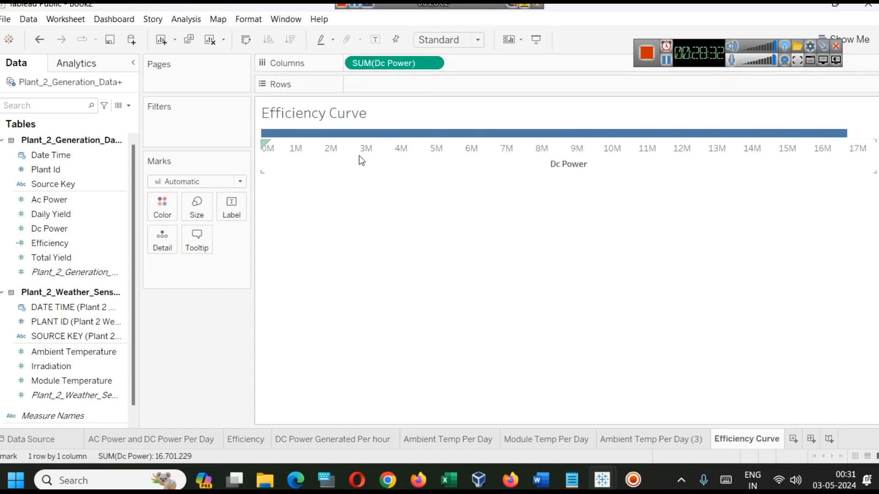
{"action": "left_click_drag", "start_coordinate": [49, 199], "coordinate": [394, 86]}
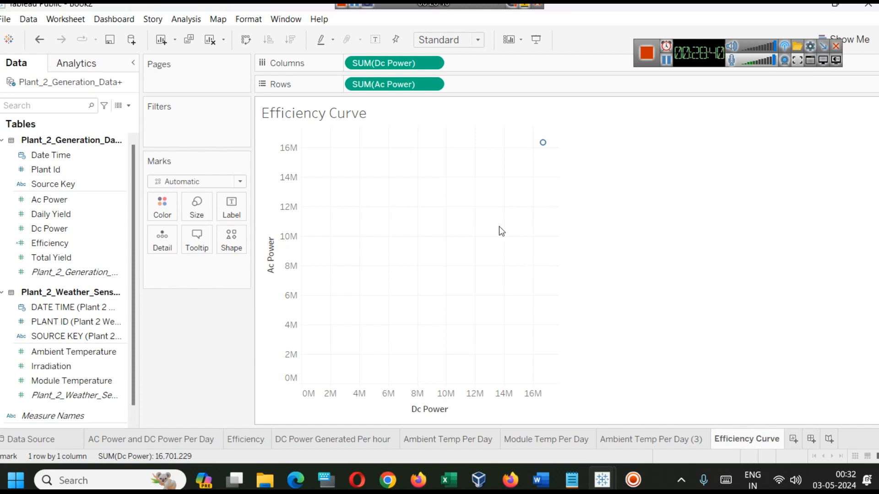
{"action": "left_click", "coordinate": [185, 19]}
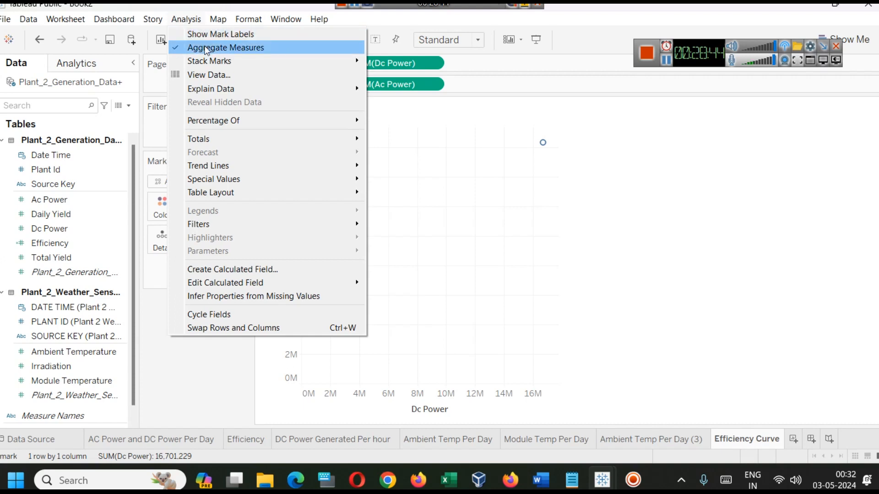
{"action": "left_click", "coordinate": [207, 49]}
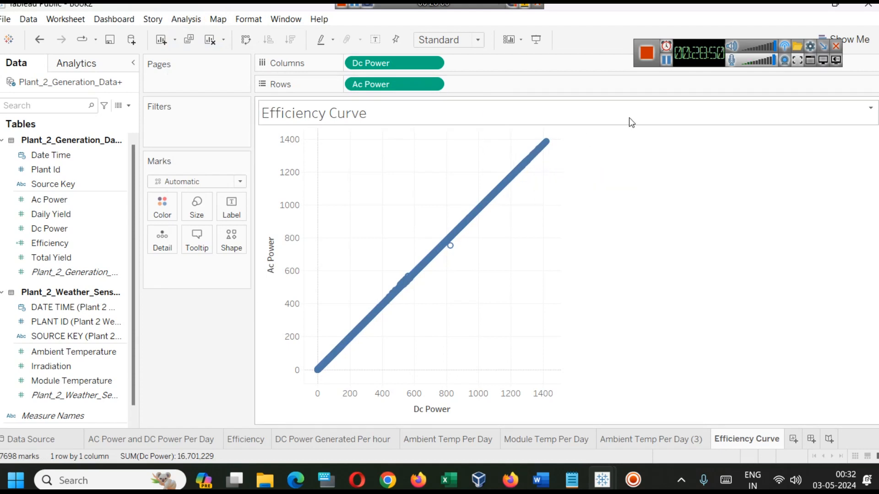
{"action": "left_click", "coordinate": [666, 64]}
{"action": "left_click", "coordinate": [665, 62]}
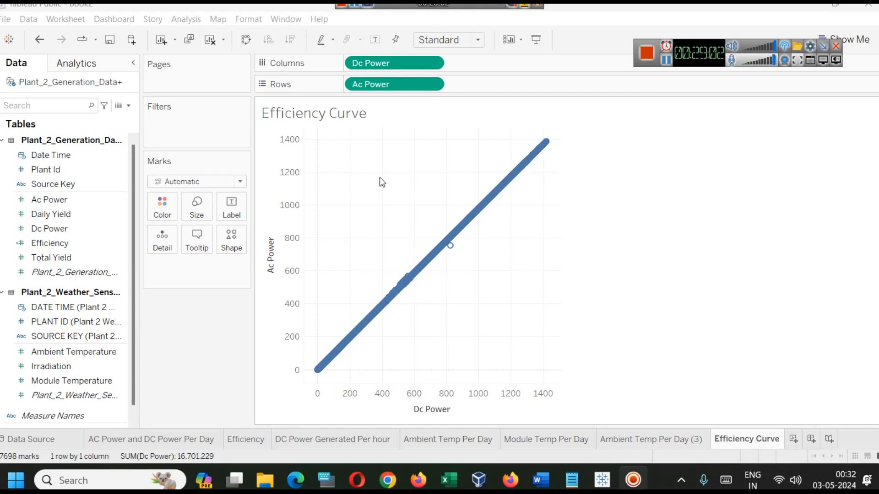
Move Dc Power from Columns to Filters and set the minimum of its range of values to 1
{"action": "left_click_drag", "start_coordinate": [378, 67], "coordinate": [199, 120]}
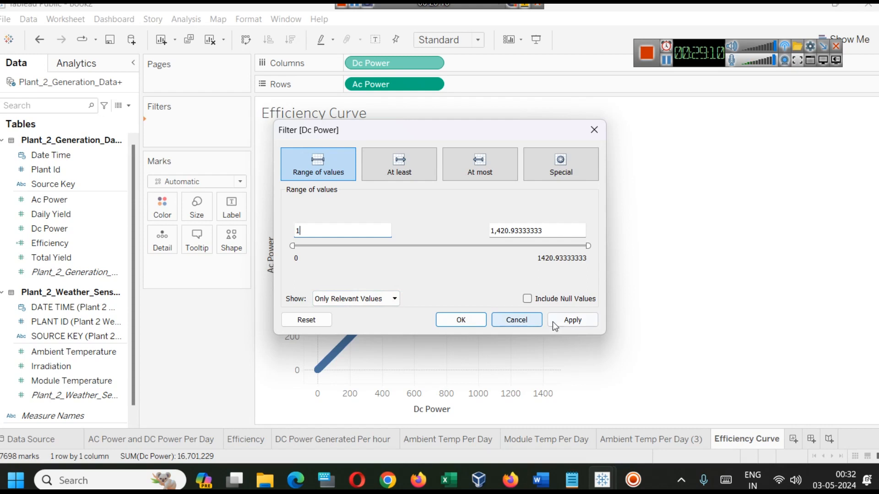
{"action": "left_click", "coordinate": [570, 321]}
{"action": "left_click", "coordinate": [469, 321]}
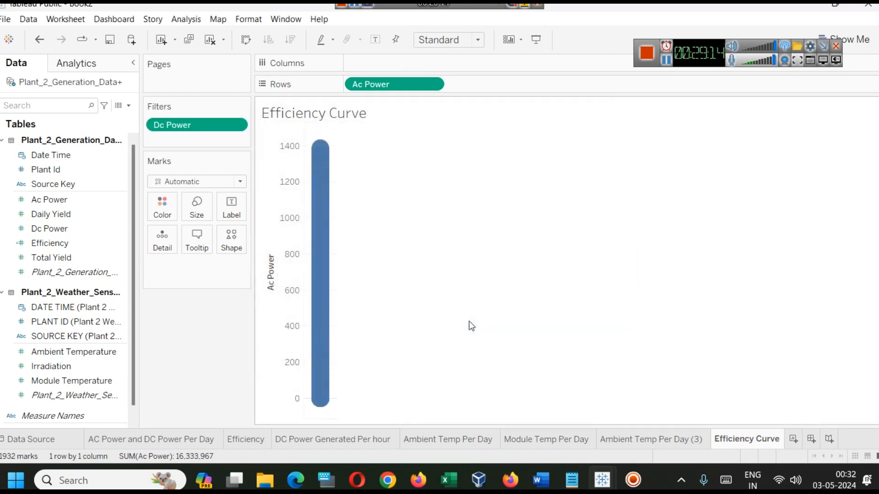
View the Ambient Temp Per Day and DC Power Generated Per hour sheets
{"action": "left_click", "coordinate": [450, 436]}
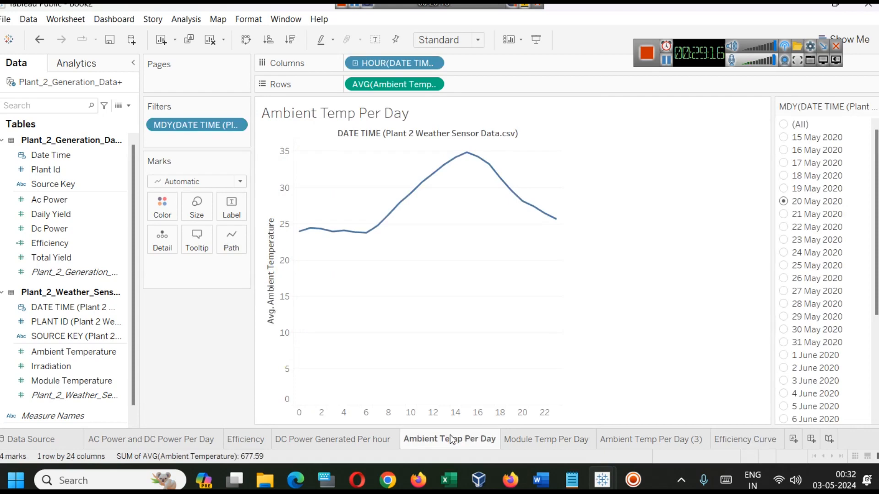
{"action": "left_click", "coordinate": [338, 441]}
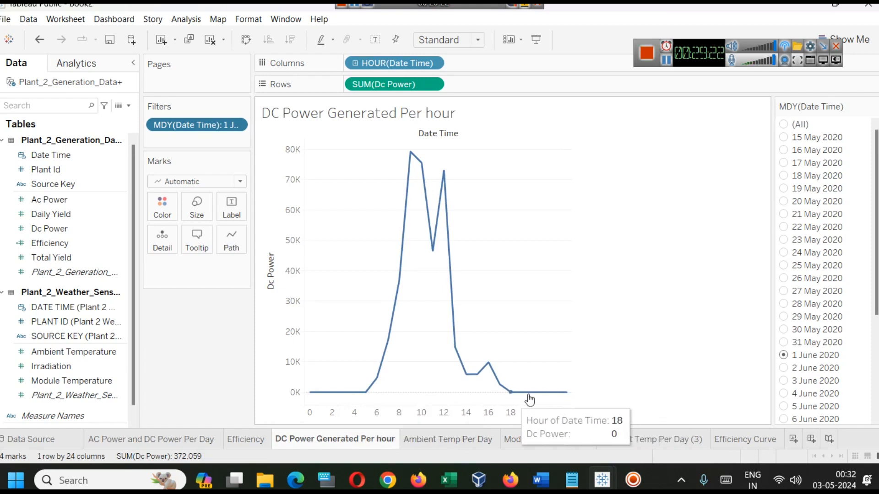
On the Efficiency Curve sheet, add Efficiency to Rows and move Ac Power to Columns
{"action": "left_click", "coordinate": [747, 440]}
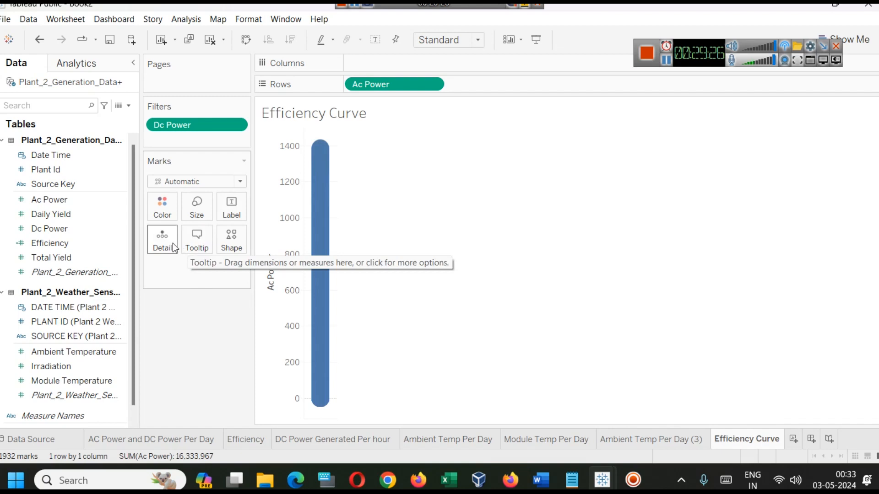
{"action": "left_click_drag", "start_coordinate": [69, 246], "coordinate": [502, 86]}
{"action": "left_click_drag", "start_coordinate": [398, 87], "coordinate": [392, 69]}
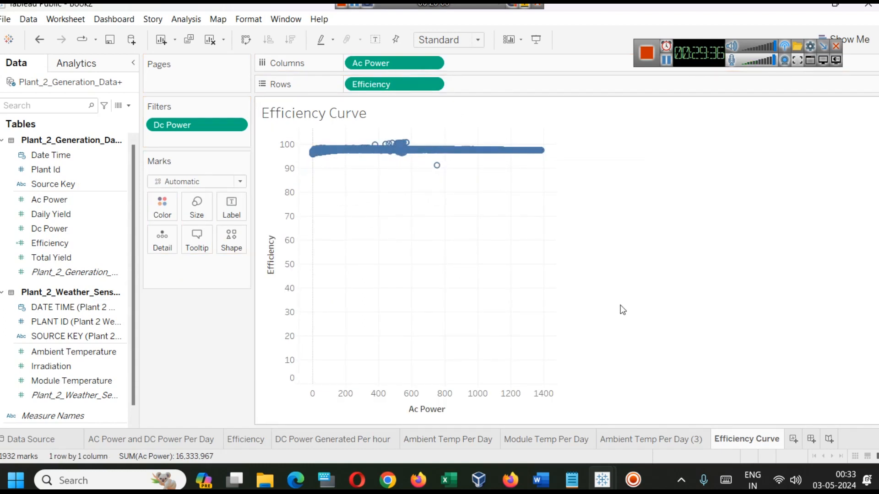
Switch to Firefox to examine the reference graph of efficiency against output power, and return to Tableau
{"action": "mouse_move", "coordinate": [510, 488]}
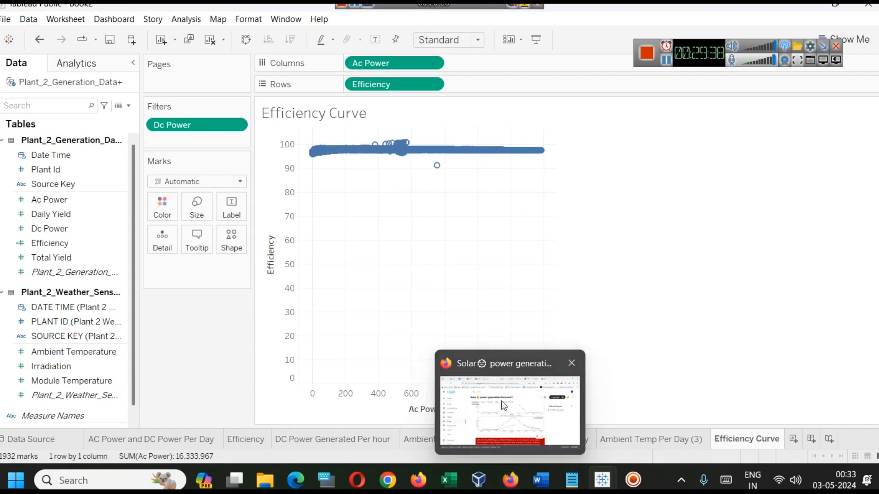
{"action": "left_click", "coordinate": [501, 422]}
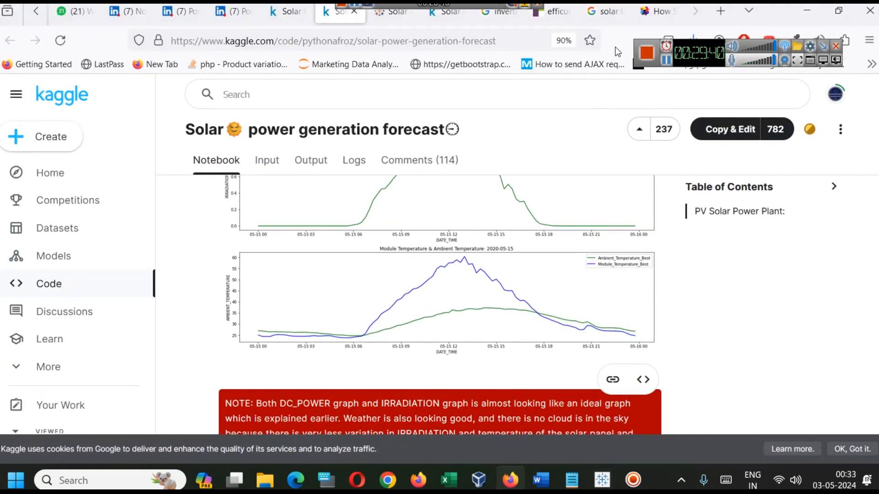
{"action": "left_click", "coordinate": [604, 12]}
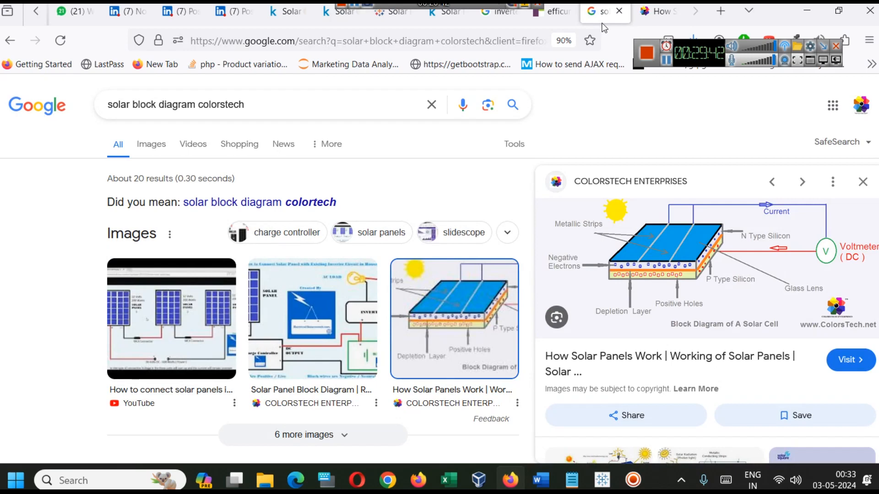
{"action": "left_click", "coordinate": [553, 14]}
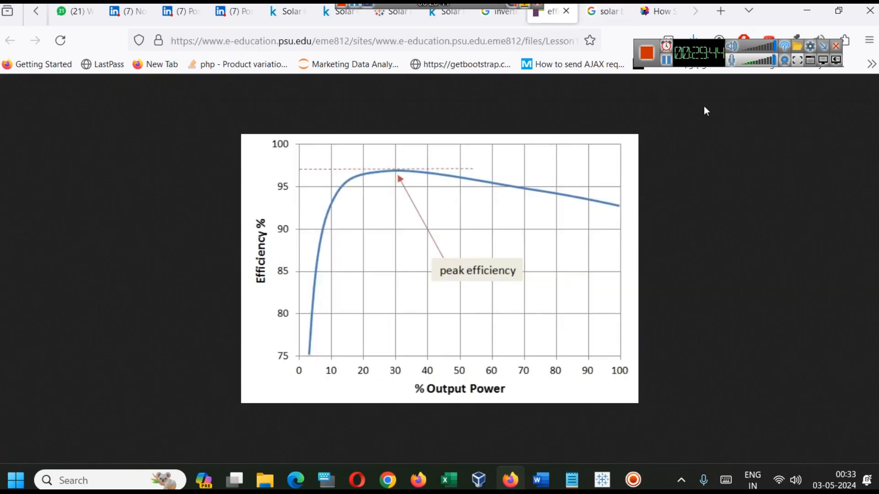
{"action": "left_click", "coordinate": [795, 17]}
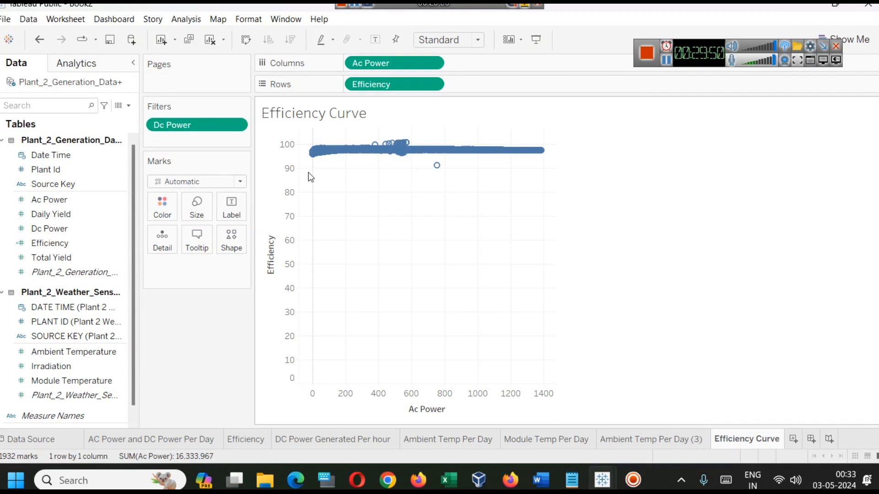
Edit the Efficiency axis so its automatic range does not include zero
{"action": "right_click", "coordinate": [301, 351]}
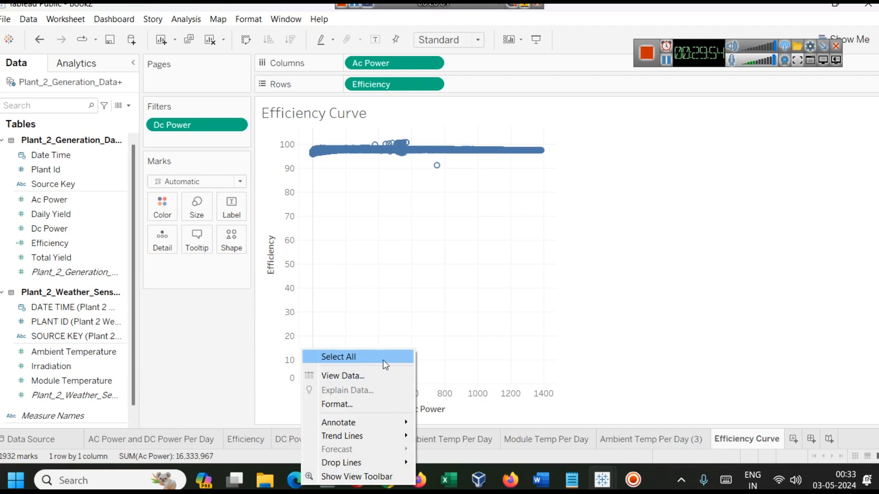
{"action": "right_click", "coordinate": [280, 279]}
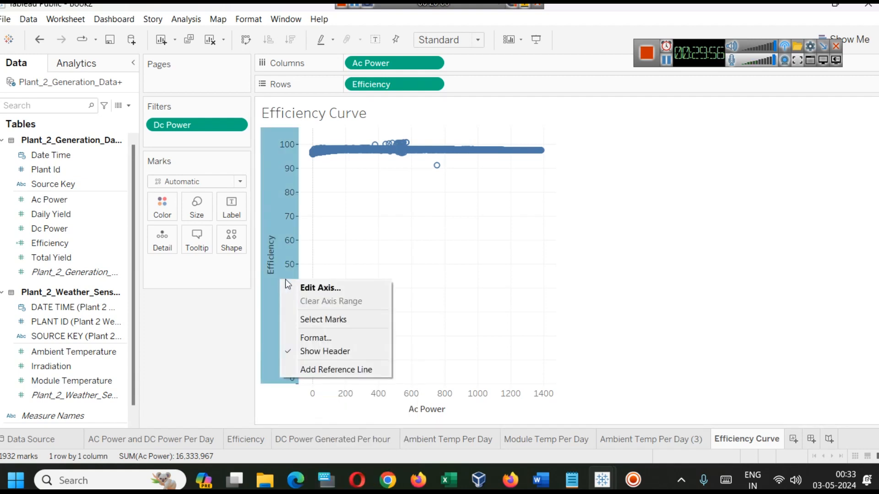
{"action": "left_click", "coordinate": [302, 288]}
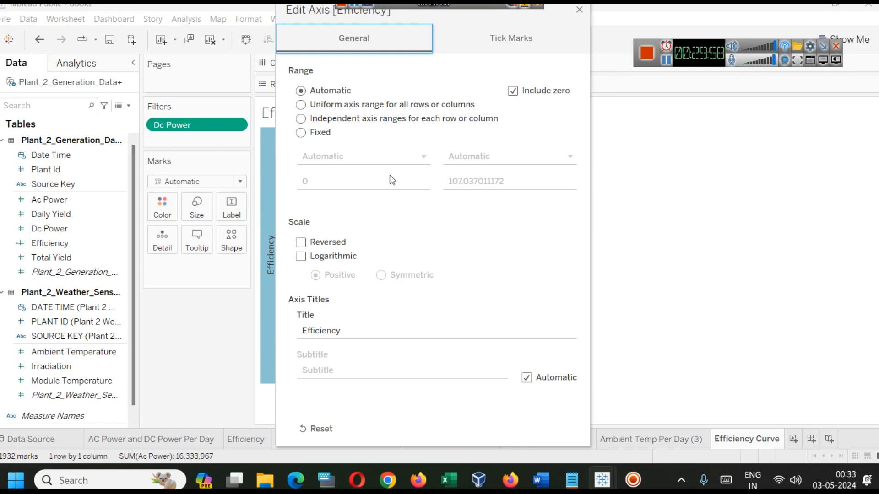
{"action": "left_click", "coordinate": [517, 92]}
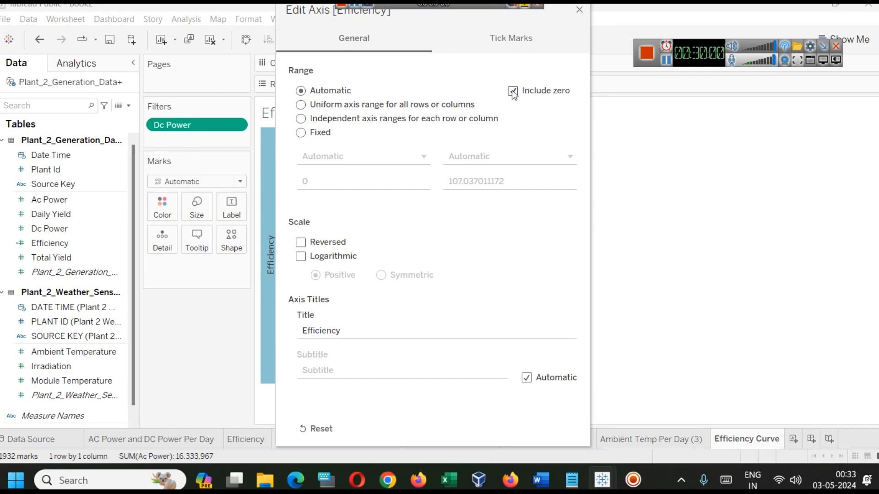
{"action": "left_click", "coordinate": [578, 9]}
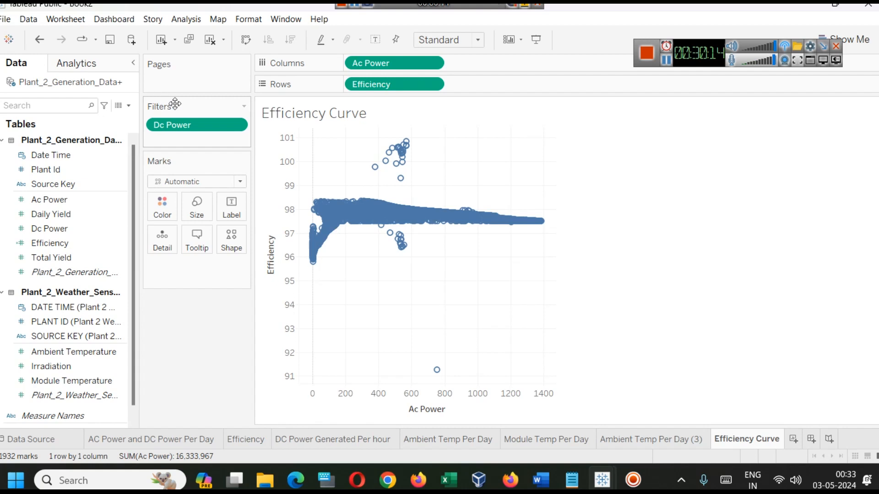
Try a higher minimum for the Dc Power filter on the Efficiency Curve sheet and undo the filter change
{"action": "left_click", "coordinate": [231, 126]}
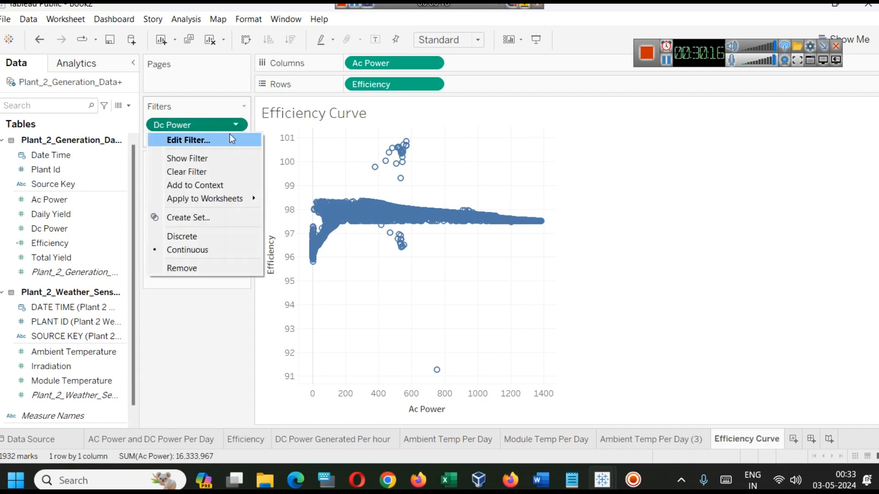
{"action": "left_click", "coordinate": [220, 140]}
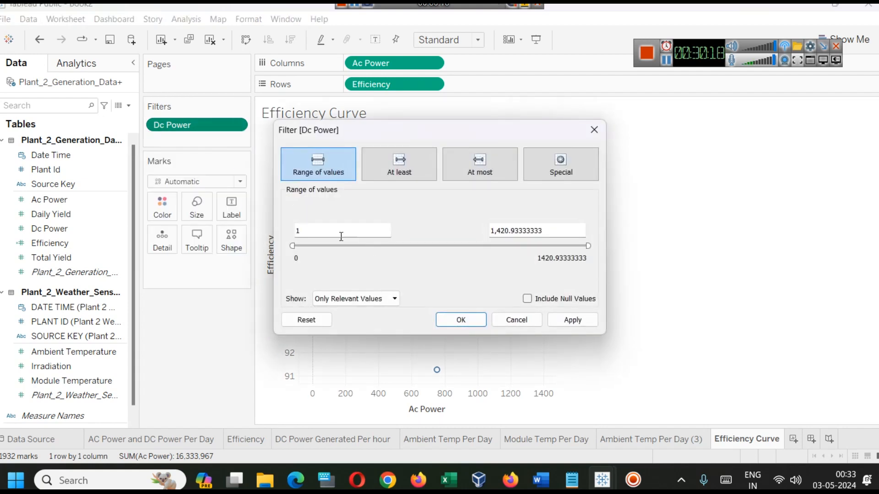
{"action": "left_click_drag", "start_coordinate": [292, 246], "coordinate": [376, 246]}
{"action": "left_click", "coordinate": [573, 319]}
{"action": "left_click", "coordinate": [475, 323]}
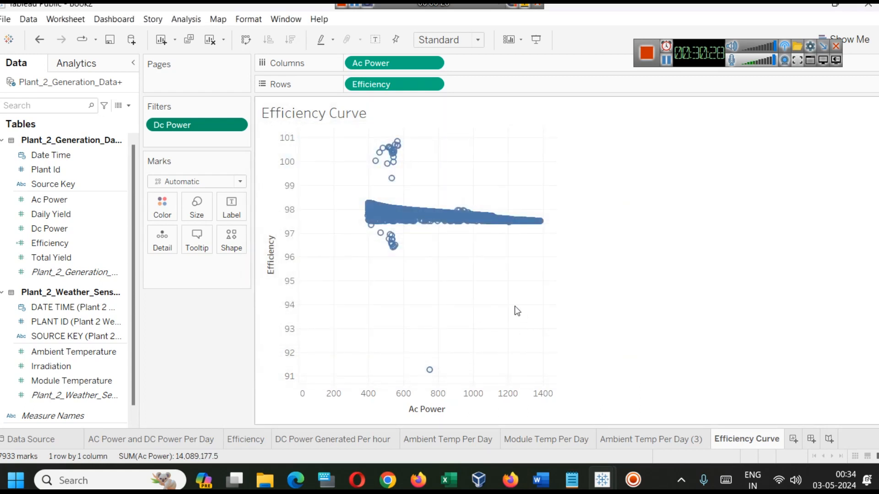
{"action": "key", "text": "ctrl+z"}
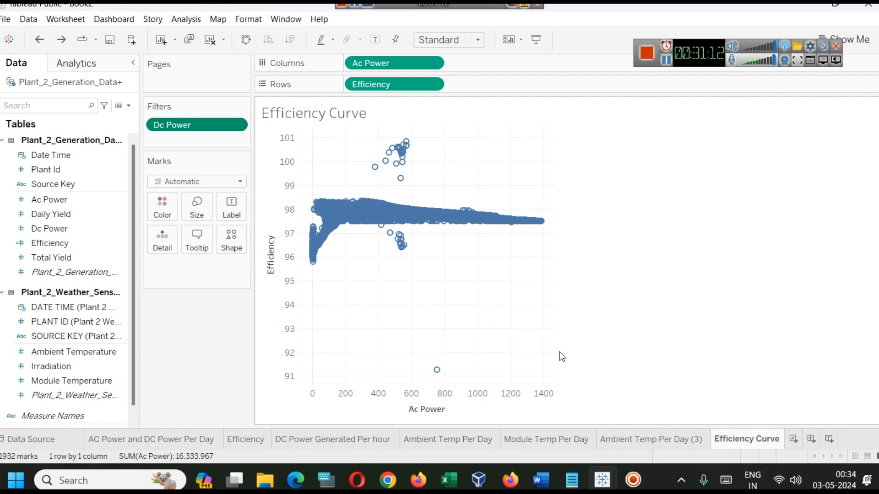
Try adding a forecast to the AC Power and DC Power Per Day chart and undo it
{"action": "left_click", "coordinate": [101, 438]}
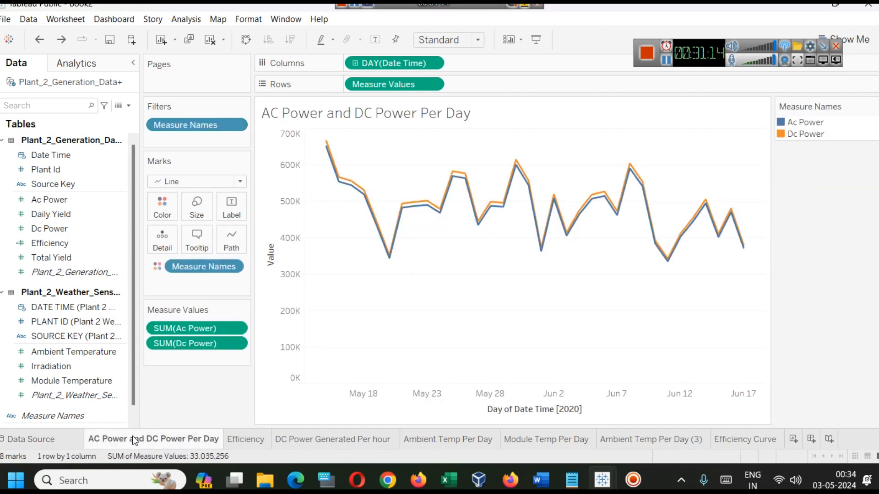
{"action": "left_click", "coordinate": [76, 63]}
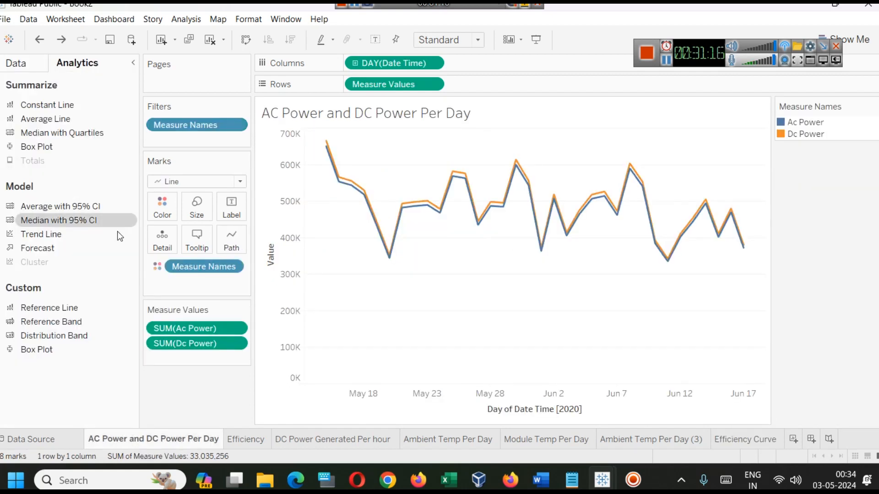
{"action": "left_click_drag", "start_coordinate": [58, 249], "coordinate": [364, 143]}
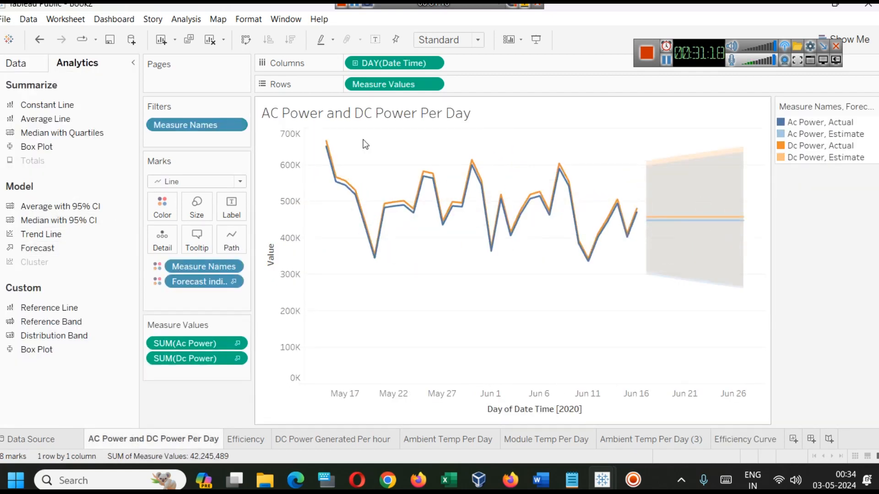
{"action": "key", "text": "ctrl+z"}
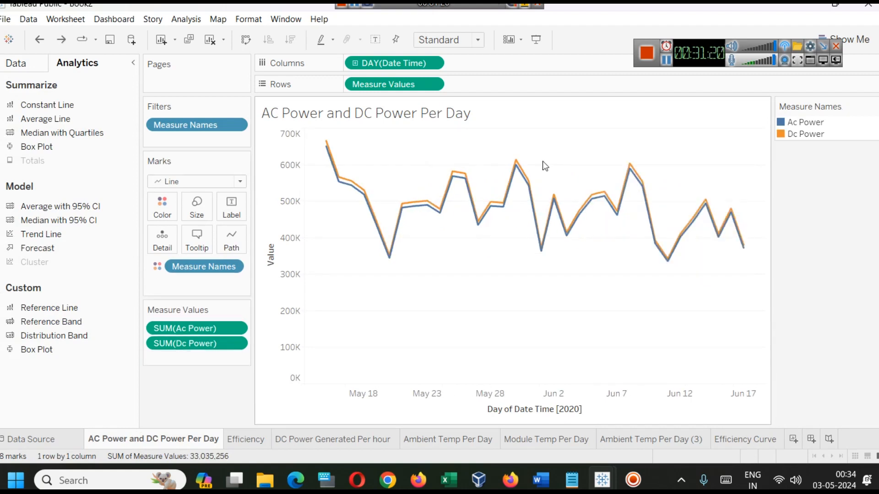